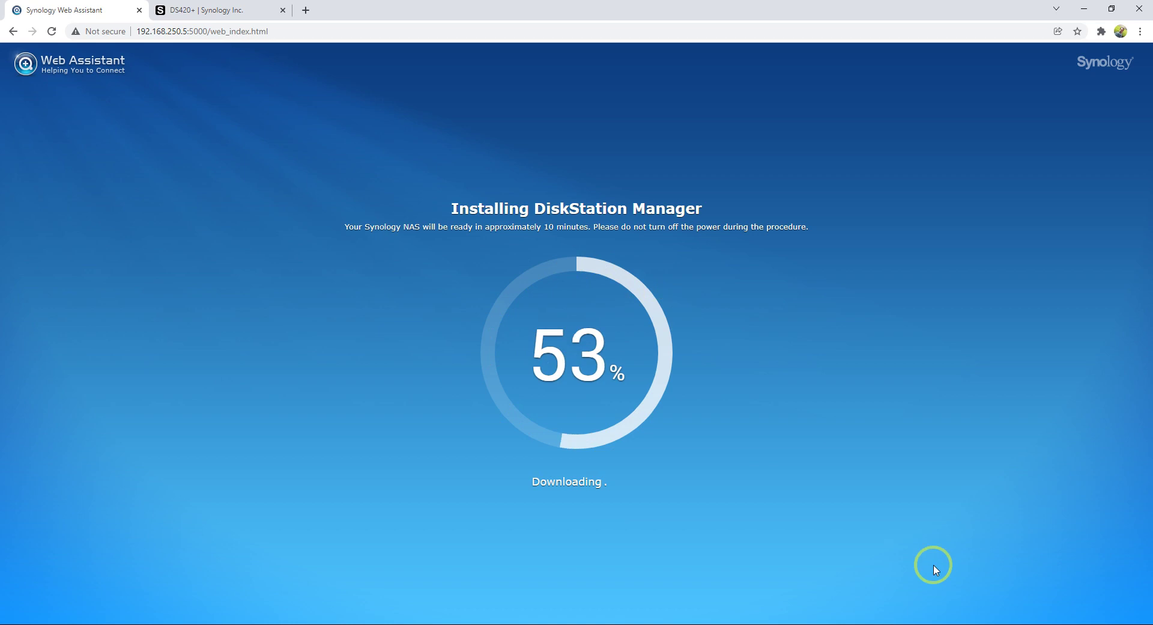
# - Wait while DSM installs and the NAS restarts, until the Welcome to DSM 7.0 page appears
pyautogui.click(986, 624)
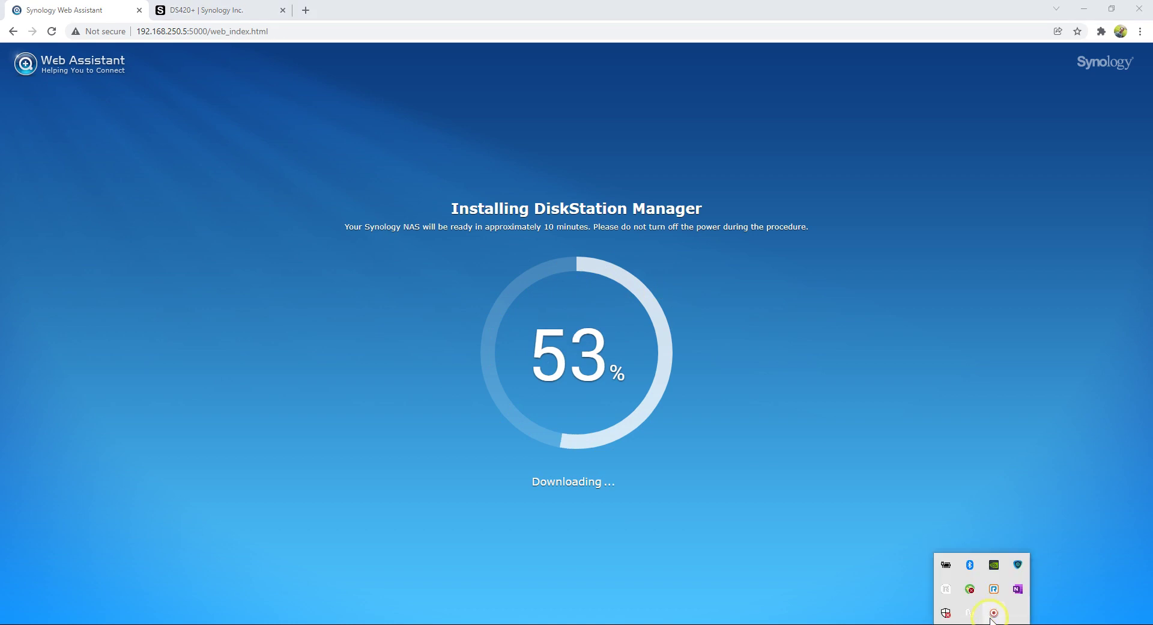
pyautogui.click(993, 619)
pyautogui.click(975, 615)
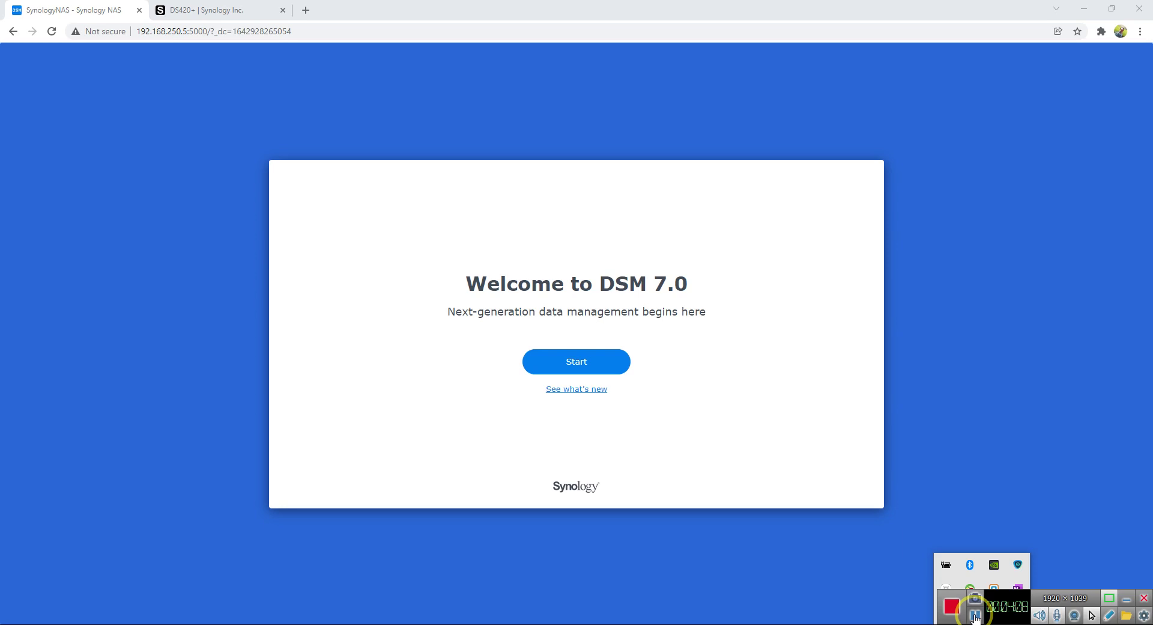
# - Enter the NAS device name and create the 'admin' administrator account with a password
pyautogui.click(580, 361)
pyautogui.click(493, 263)
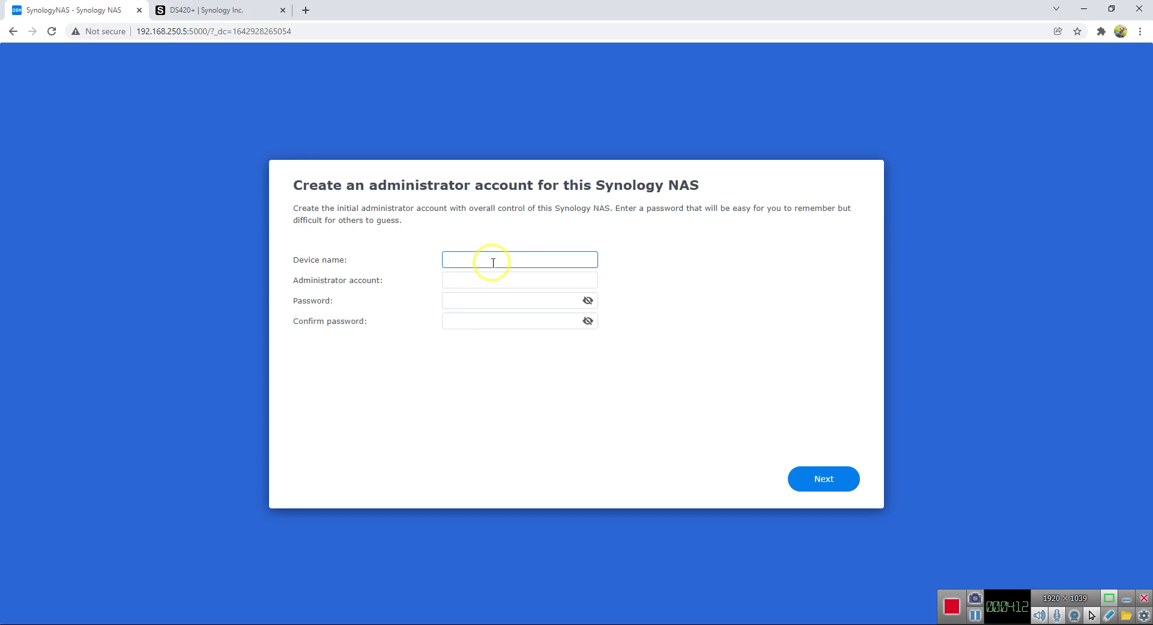
pyautogui.click(472, 282)
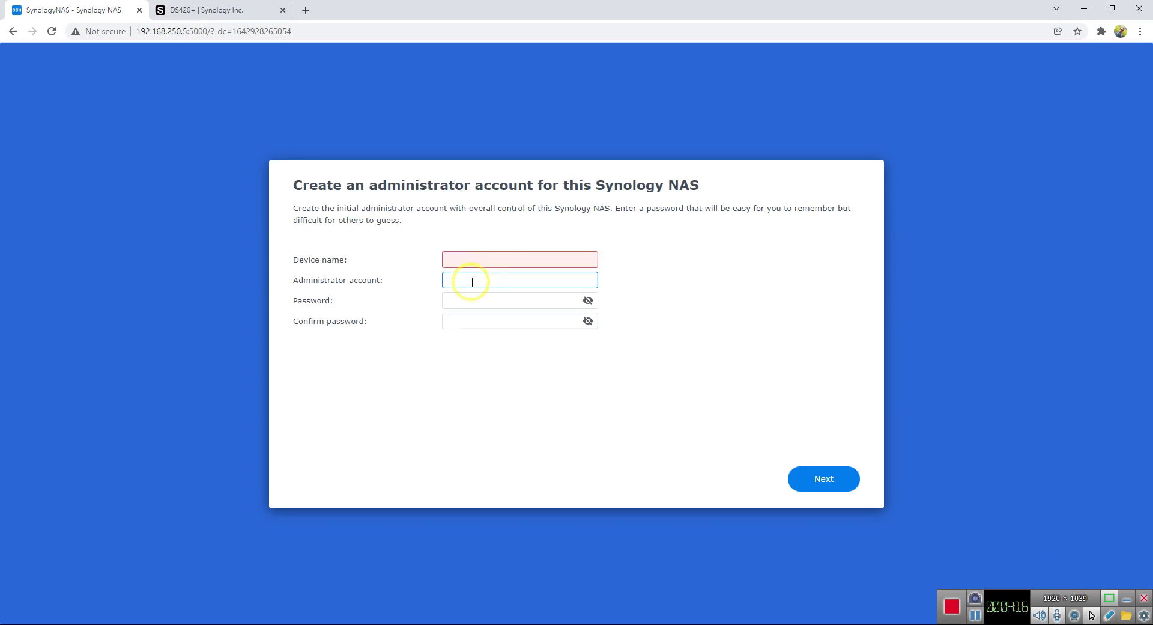
pyautogui.write('admin')
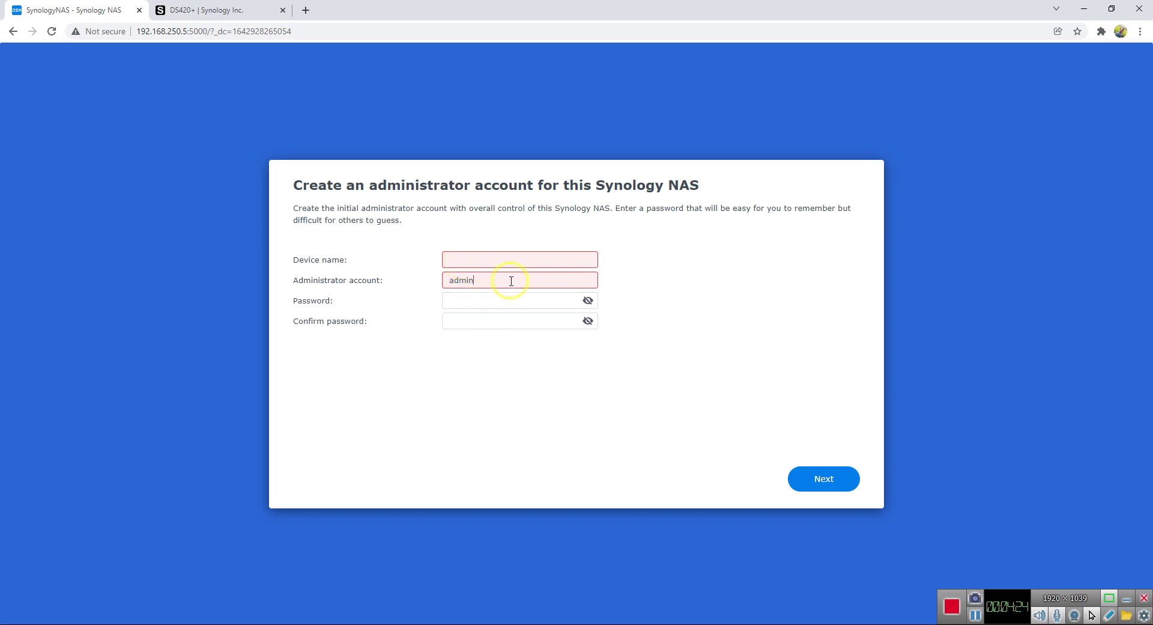
pyautogui.moveTo(511, 280); pyautogui.dragTo(412, 283)
pyautogui.click(632, 327)
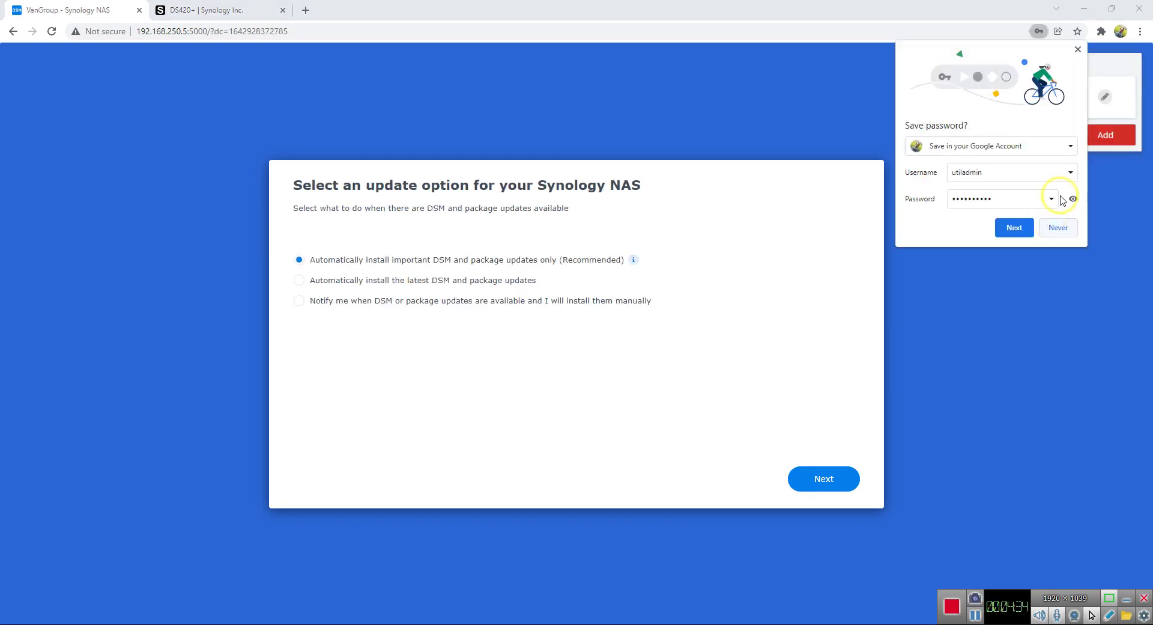
# - Decline saving the password, keep recommended updates, skip the Synology Account, and allow analytics
pyautogui.click(1078, 49)
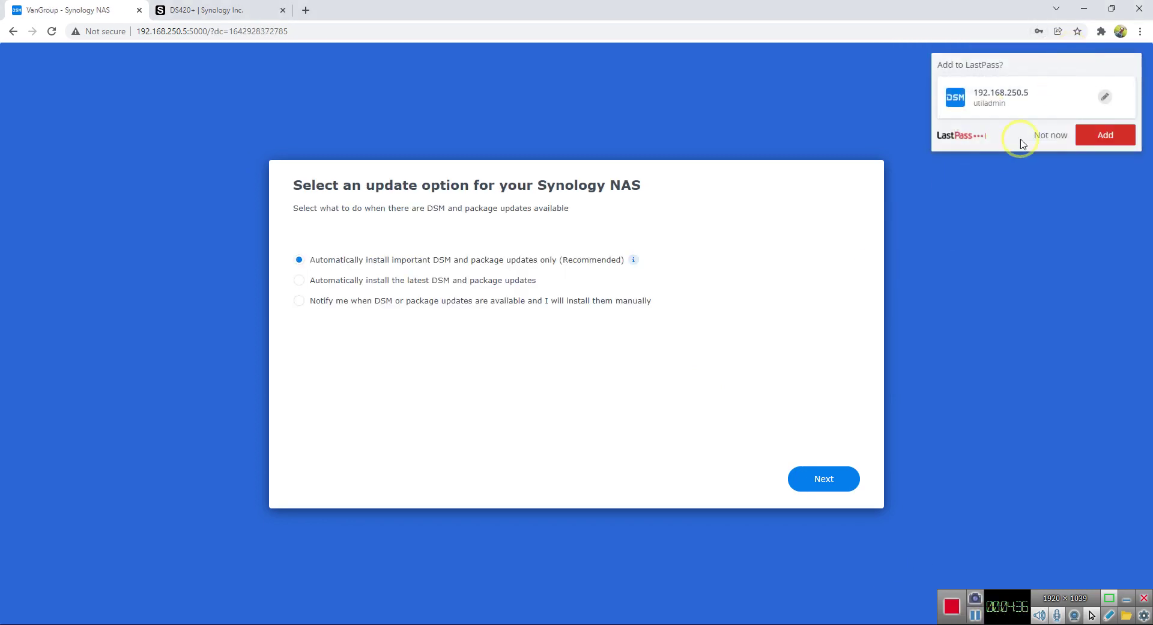
pyautogui.click(1049, 132)
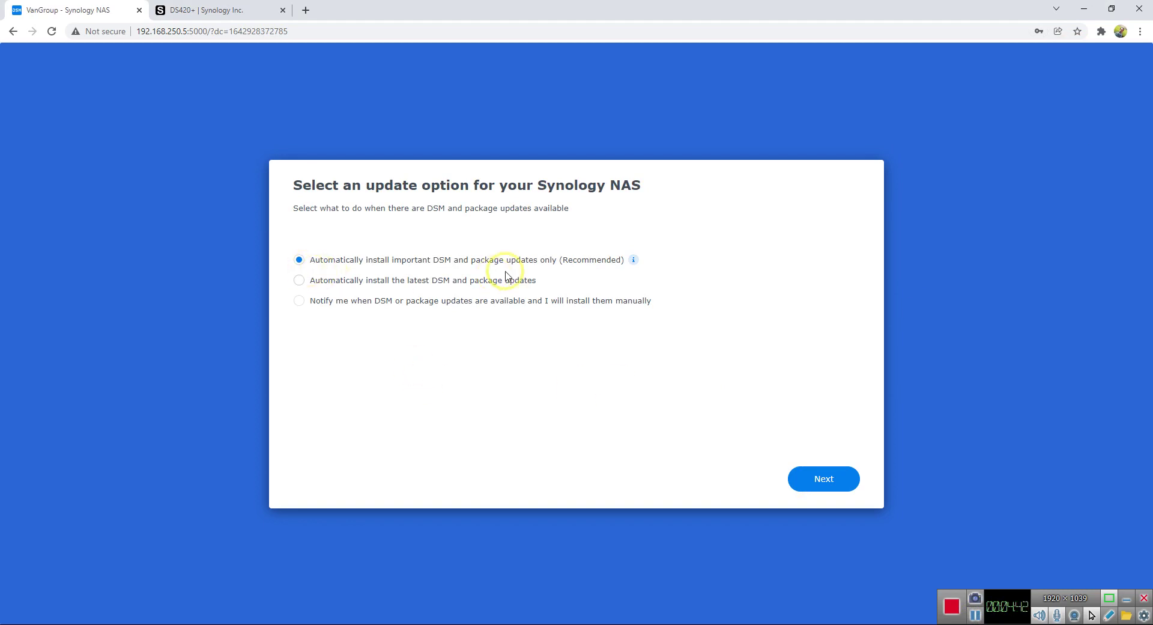
pyautogui.click(821, 481)
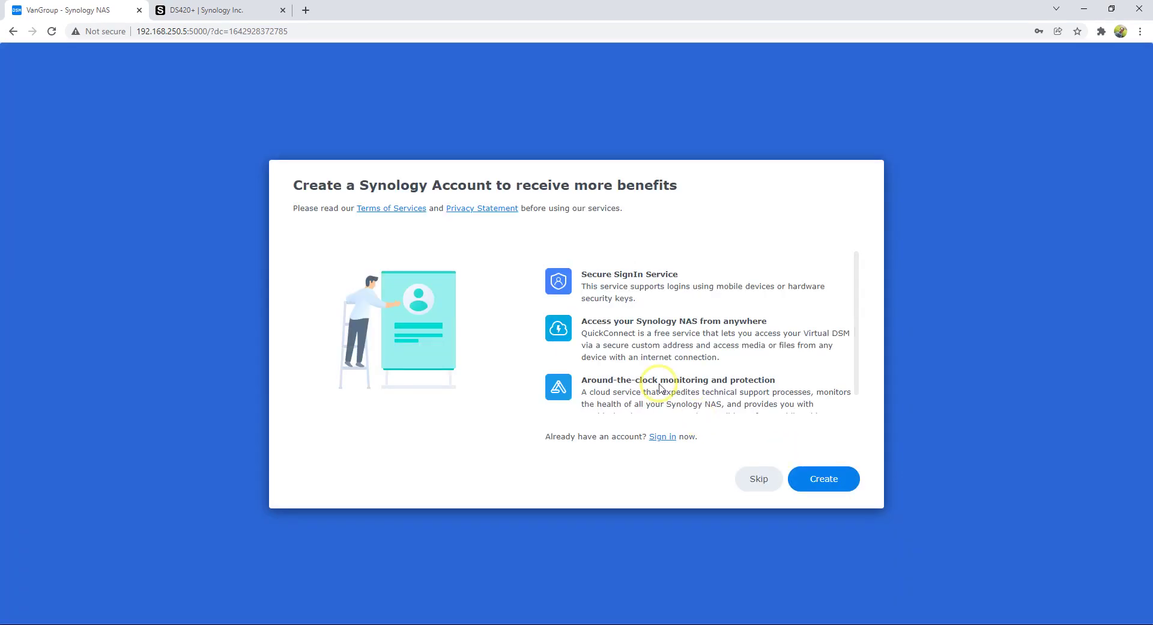
pyautogui.click(760, 483)
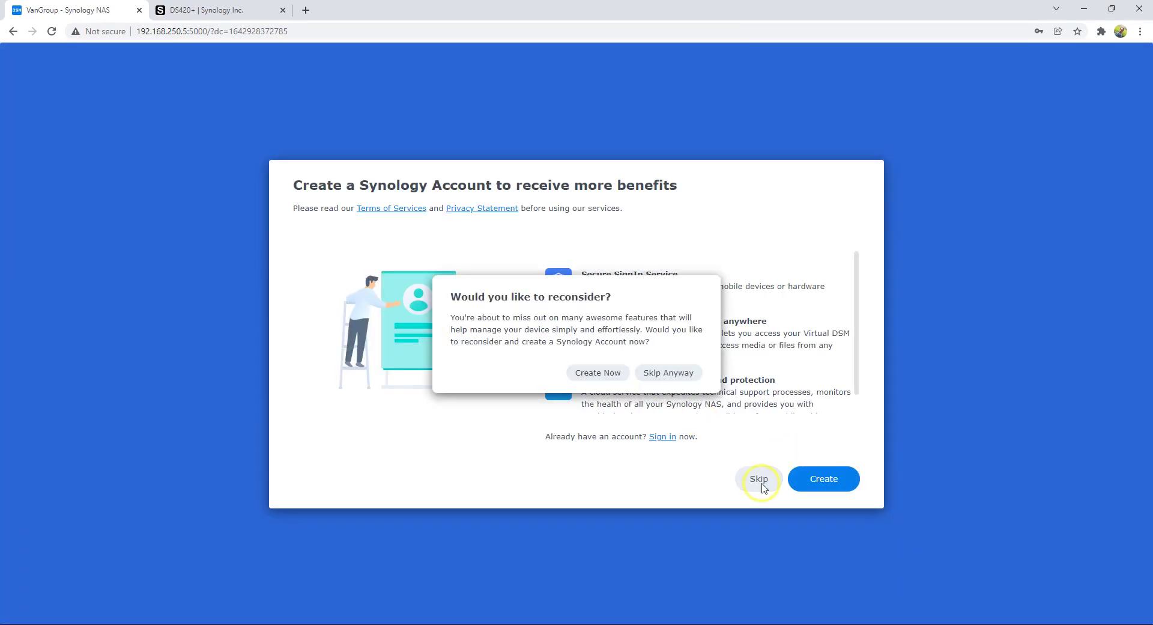
pyautogui.click(679, 374)
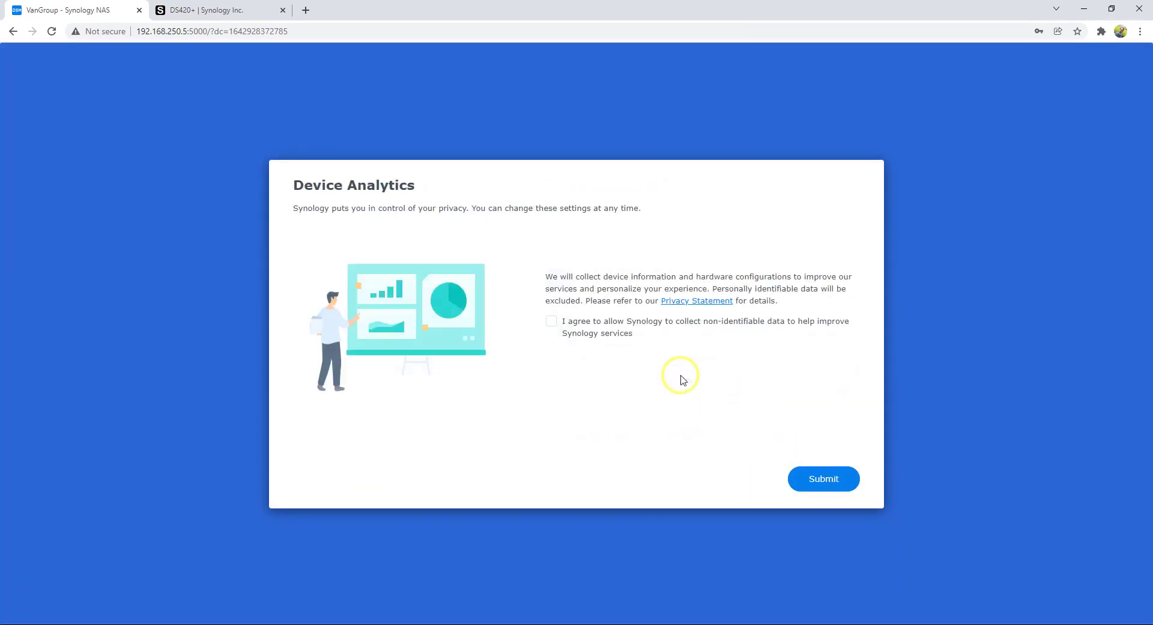
pyautogui.click(551, 321)
pyautogui.click(819, 479)
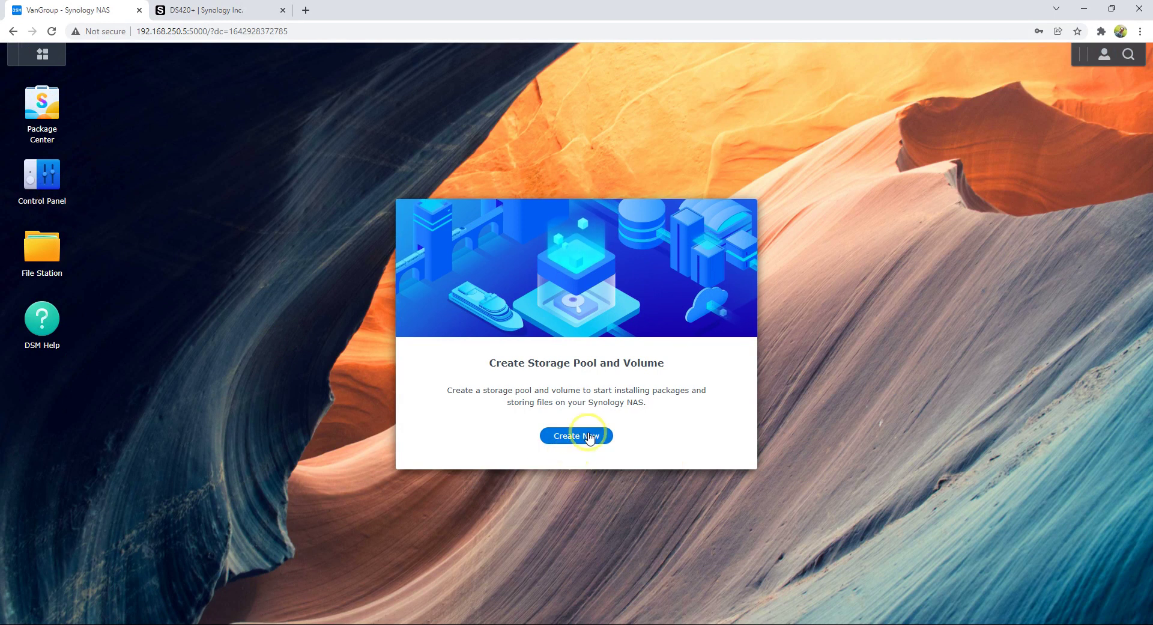
# - Launch Storage Manager from the Main Menu and dismiss its storage creation wizard
pyautogui.click(42, 175)
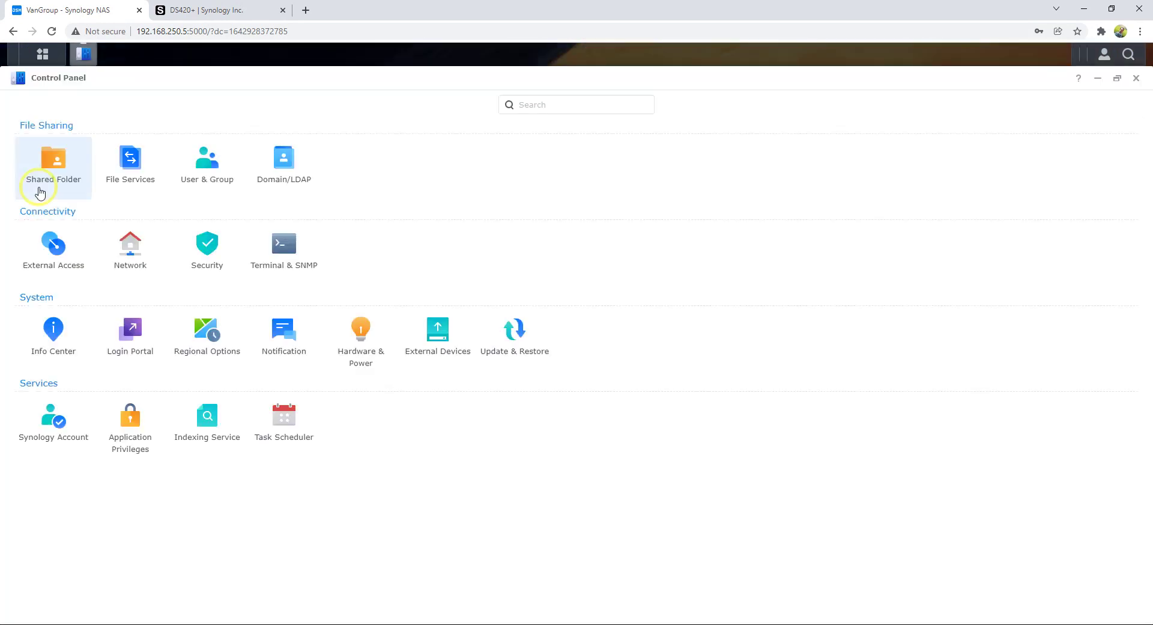
pyautogui.click(40, 57)
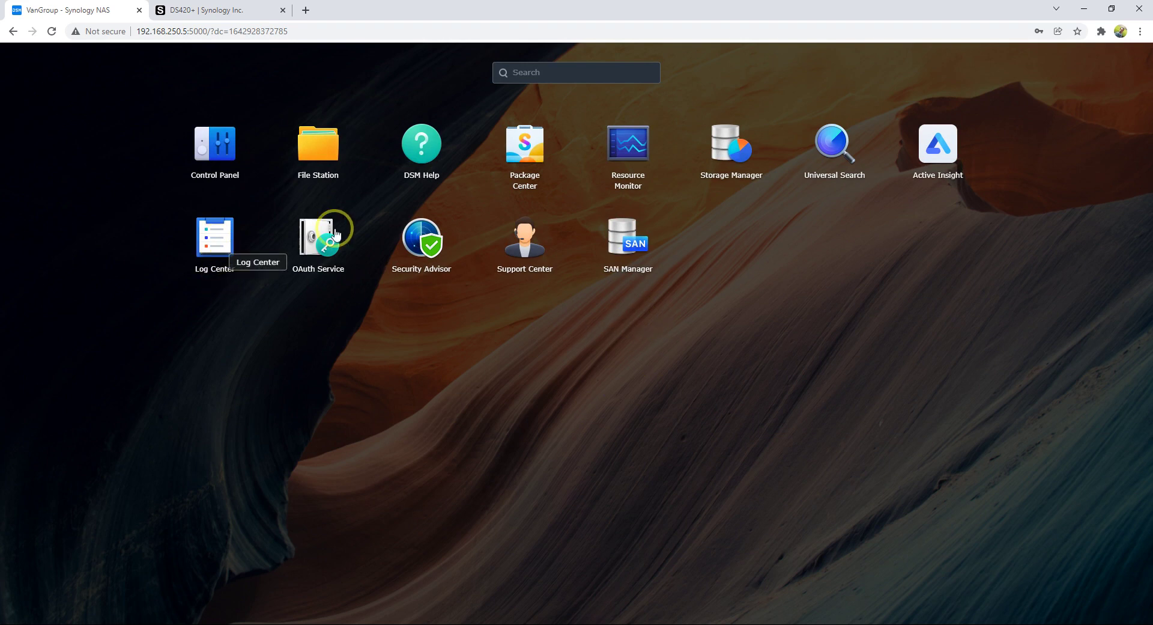
pyautogui.click(732, 173)
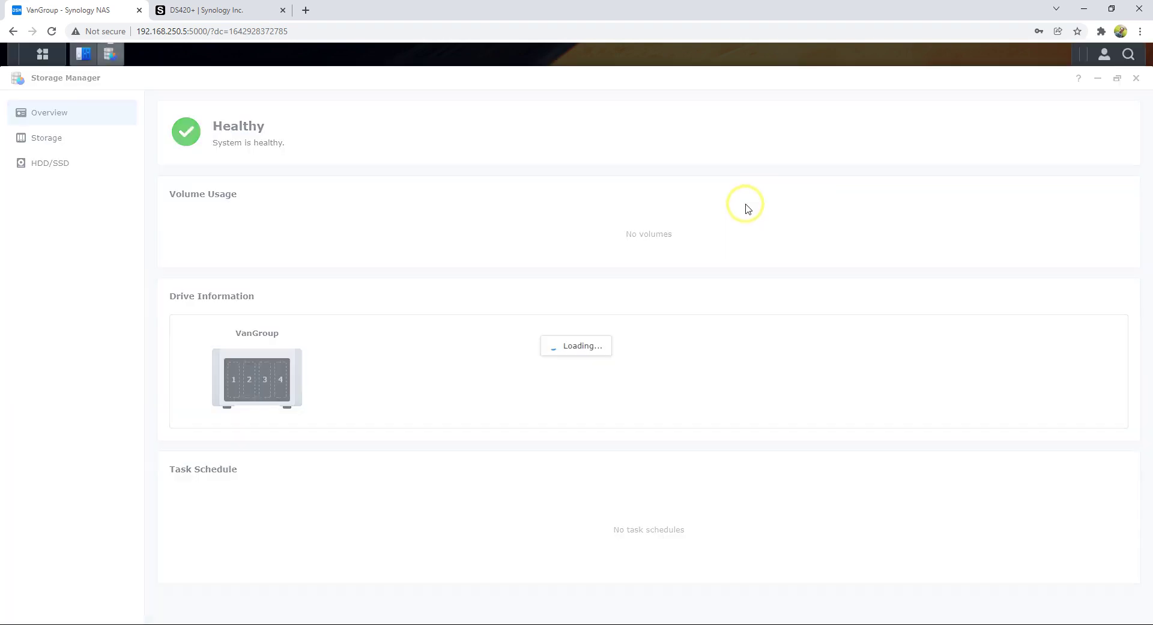
pyautogui.click(806, 189)
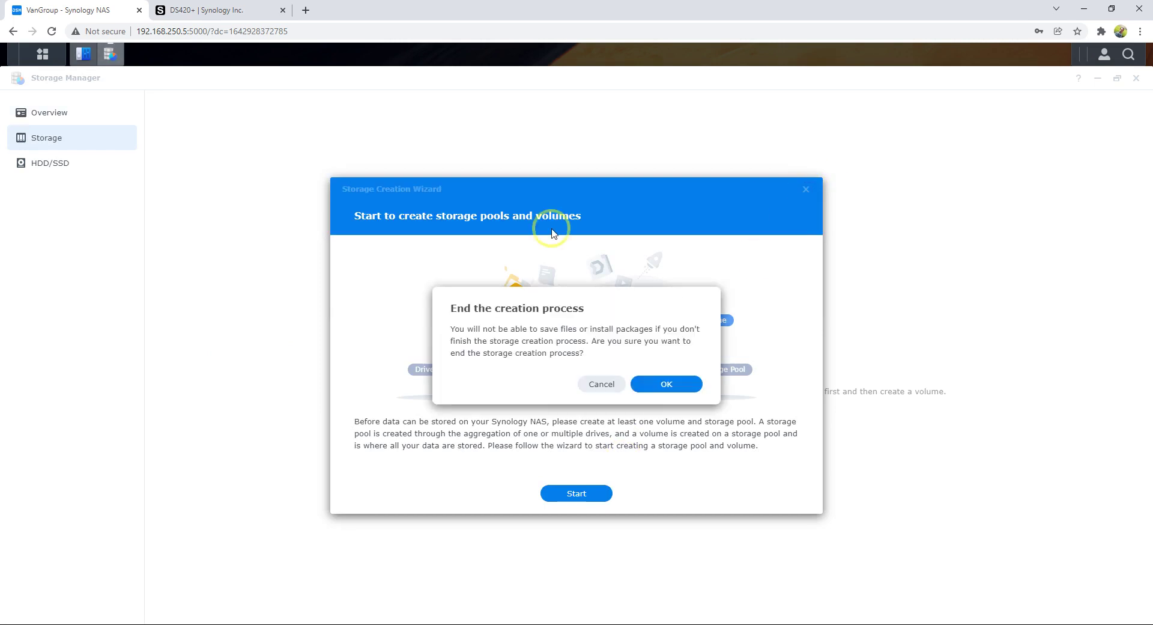
pyautogui.click(638, 383)
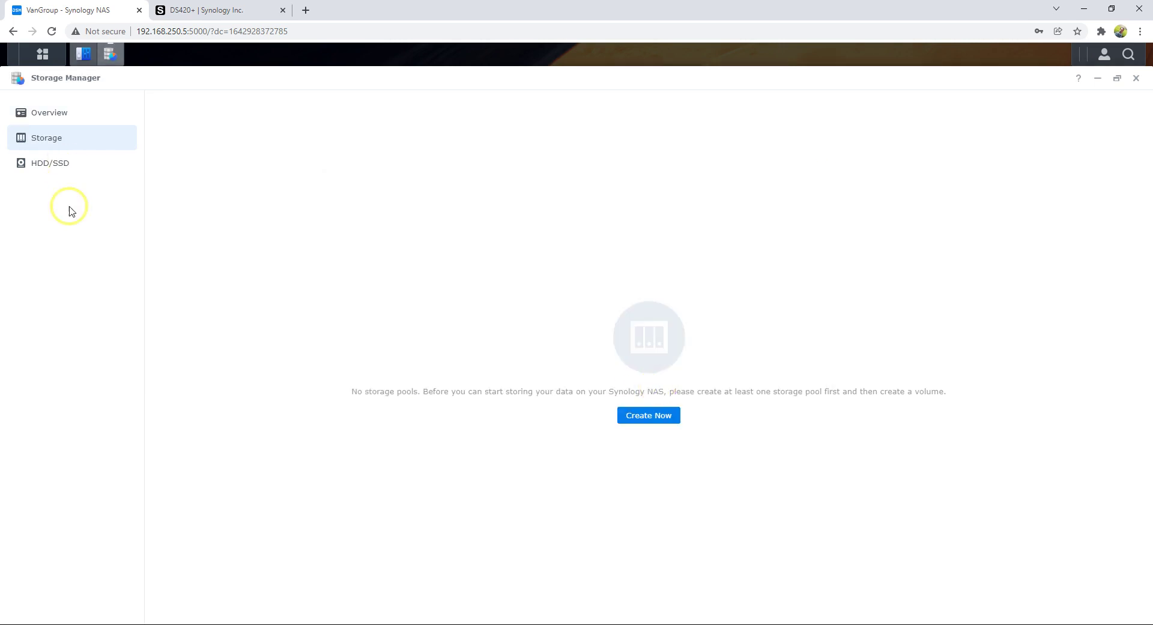
# - Review the storage overview and Drive 1 and 2 details, then start storage creation from Storage Pools
pyautogui.click(58, 122)
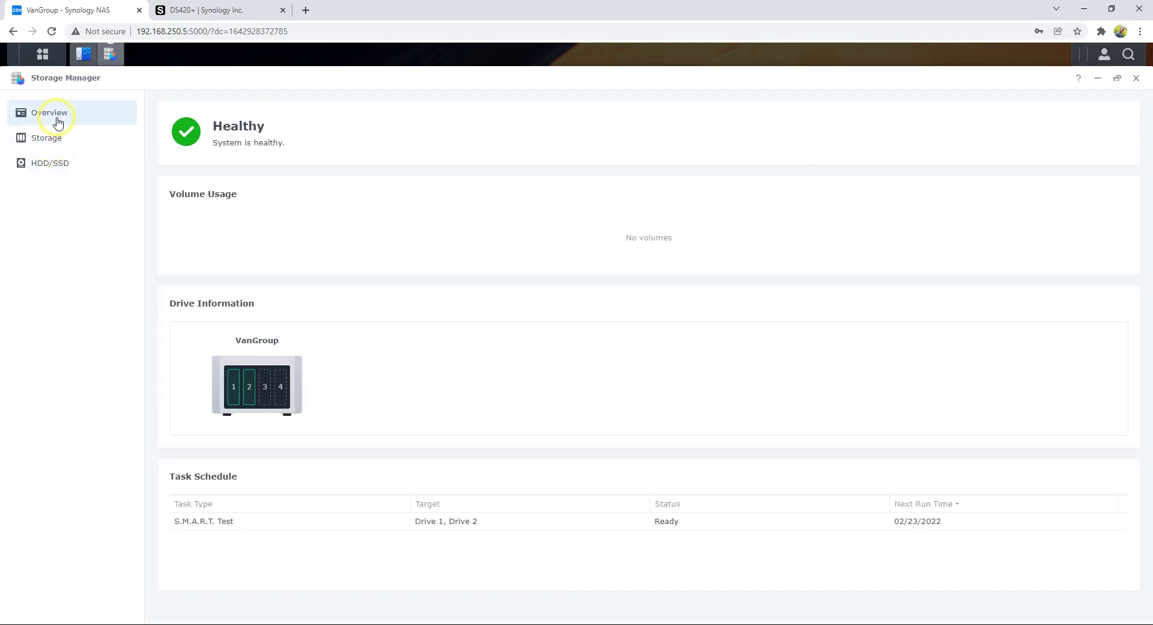
pyautogui.click(232, 395)
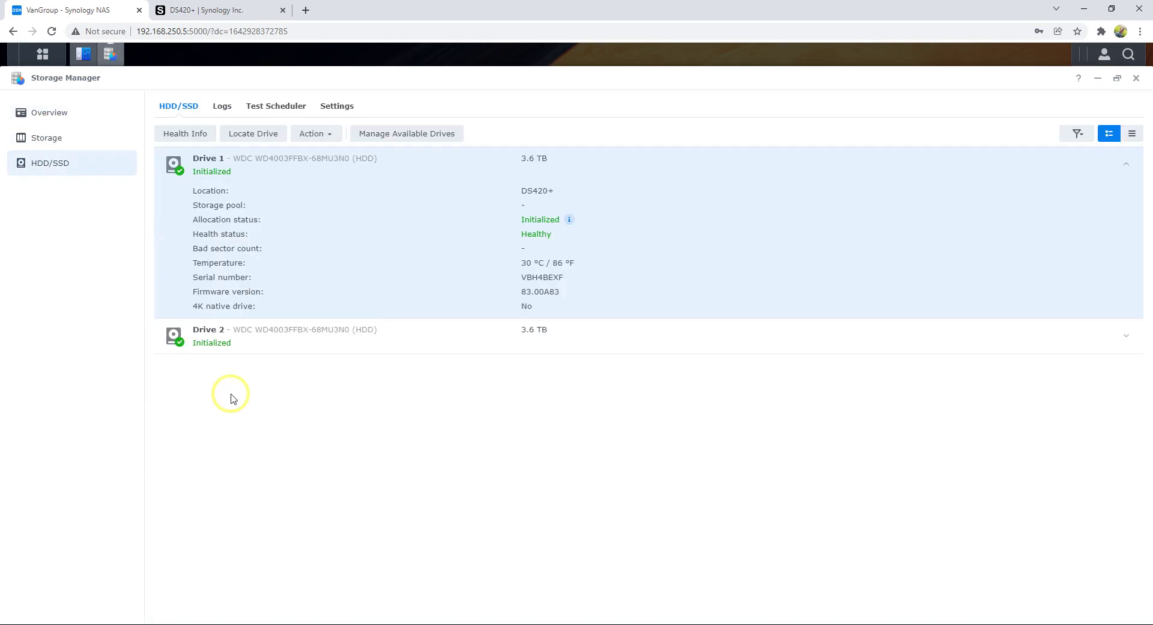
pyautogui.click(237, 343)
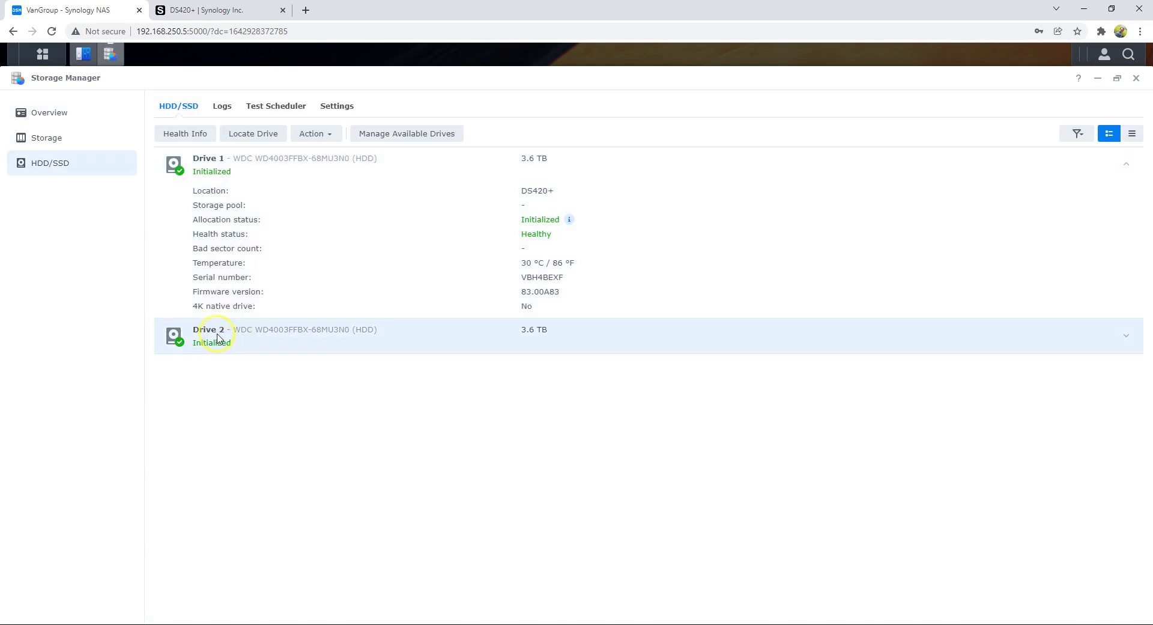
pyautogui.click(1133, 340)
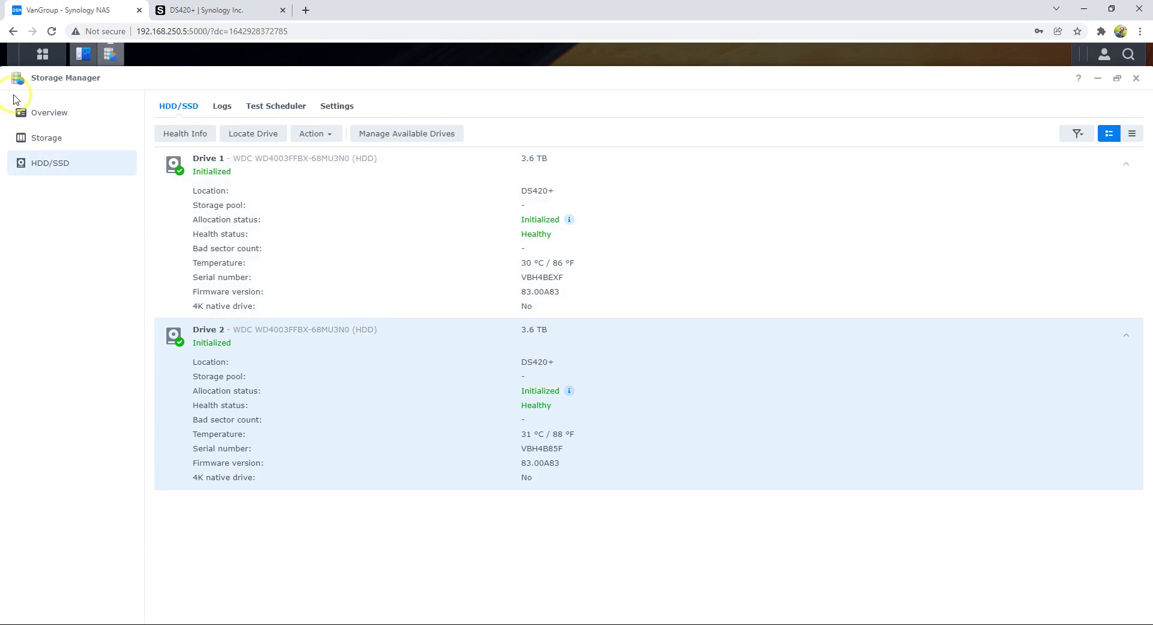
pyautogui.click(45, 139)
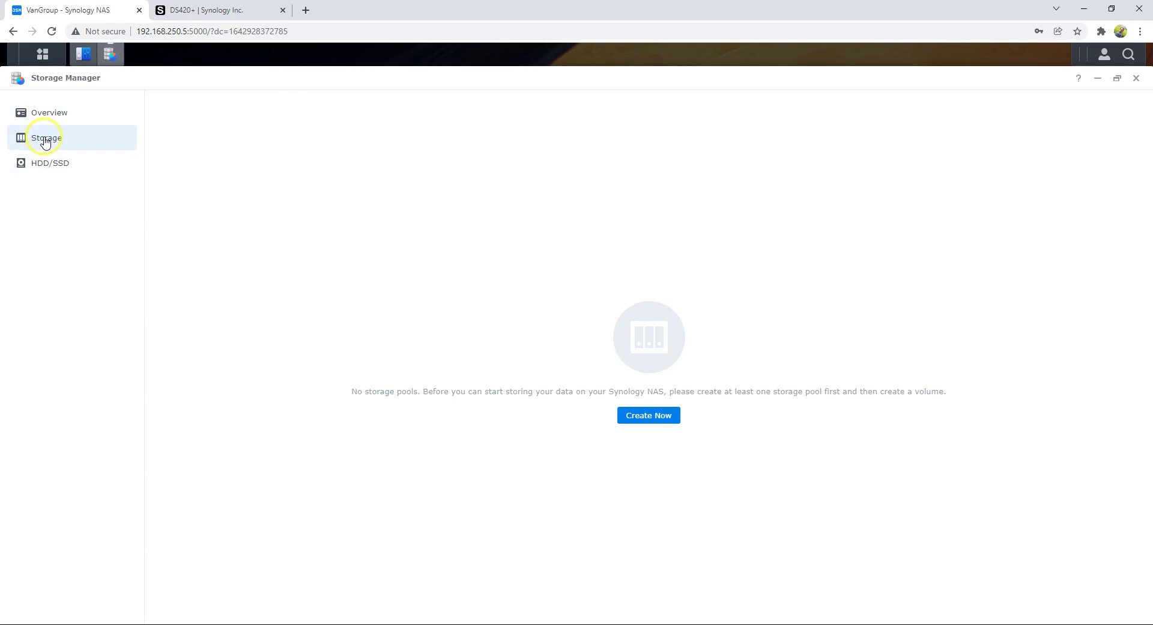
pyautogui.click(61, 118)
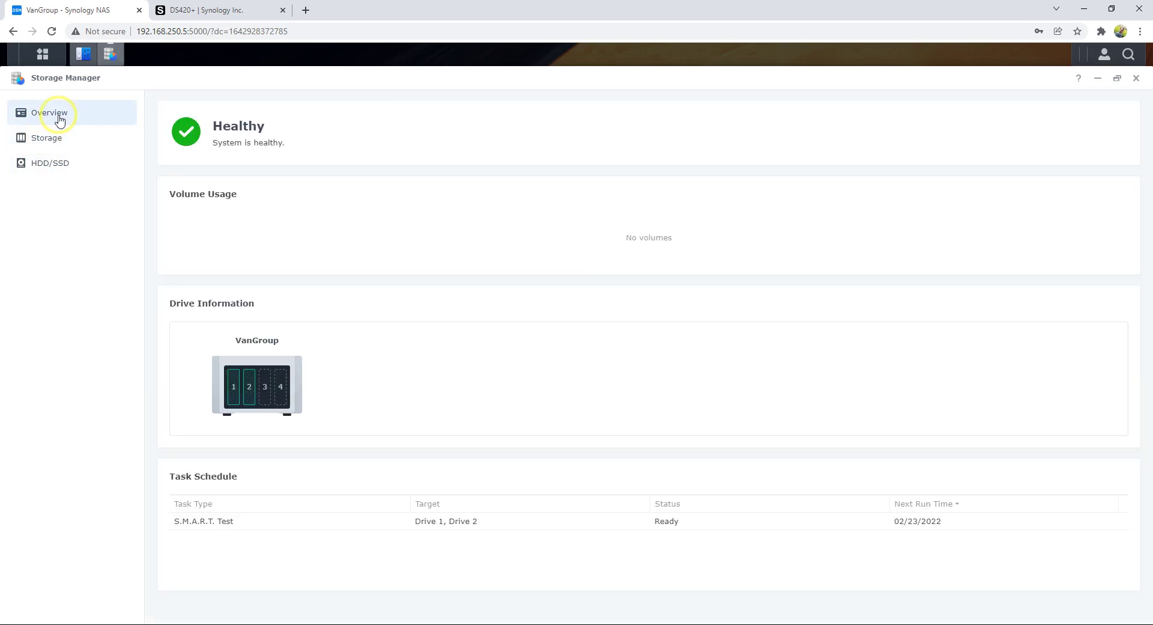
pyautogui.click(60, 165)
pyautogui.click(63, 142)
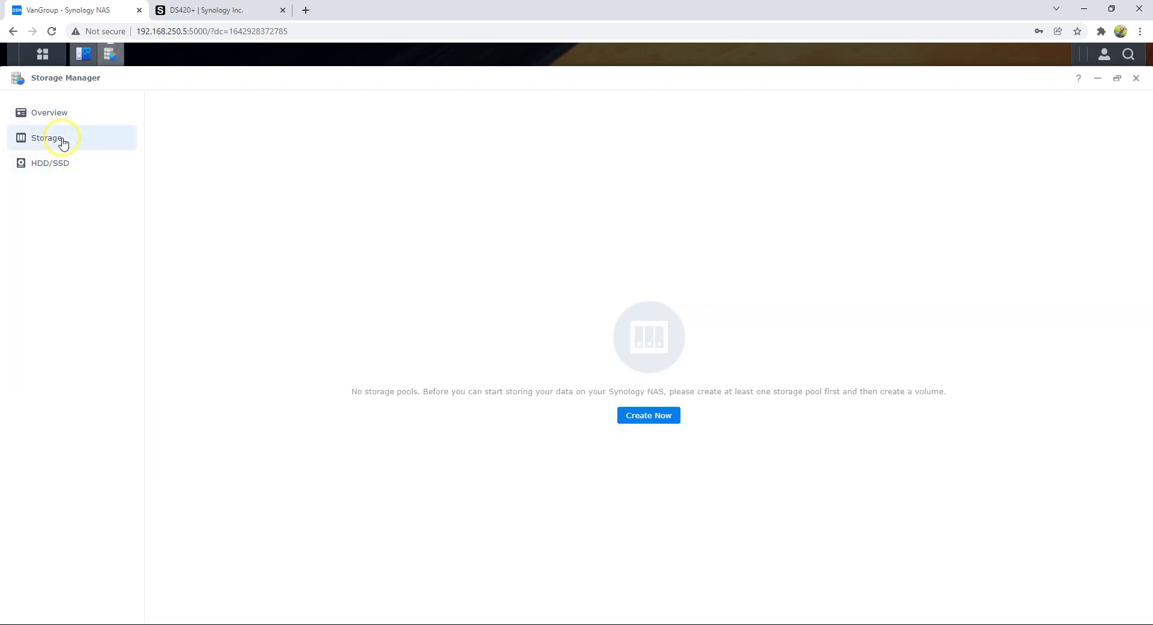
pyautogui.click(653, 415)
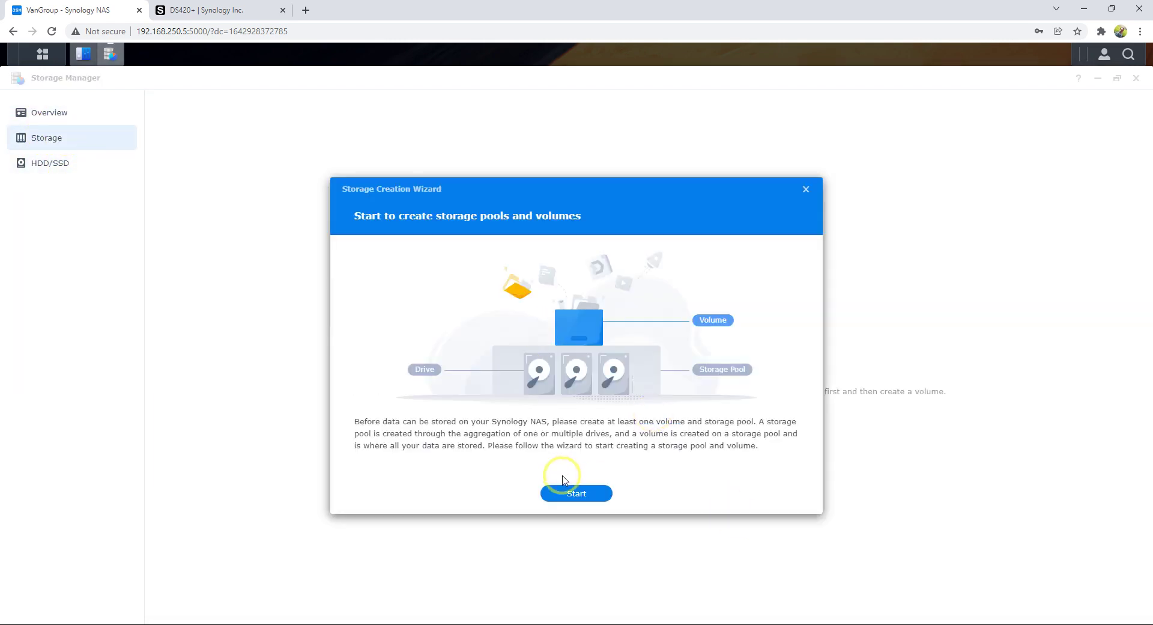
# - Choose RAID 1 with Drive 1 and Drive 2 for the pool, skipping the drive check
pyautogui.click(574, 493)
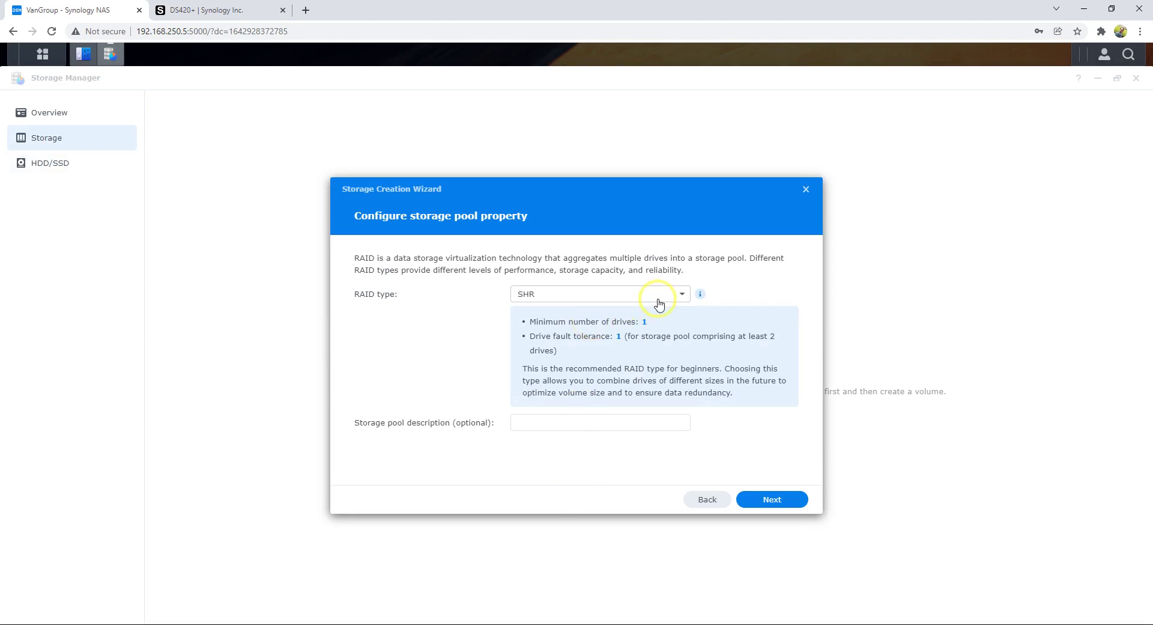
pyautogui.click(678, 295)
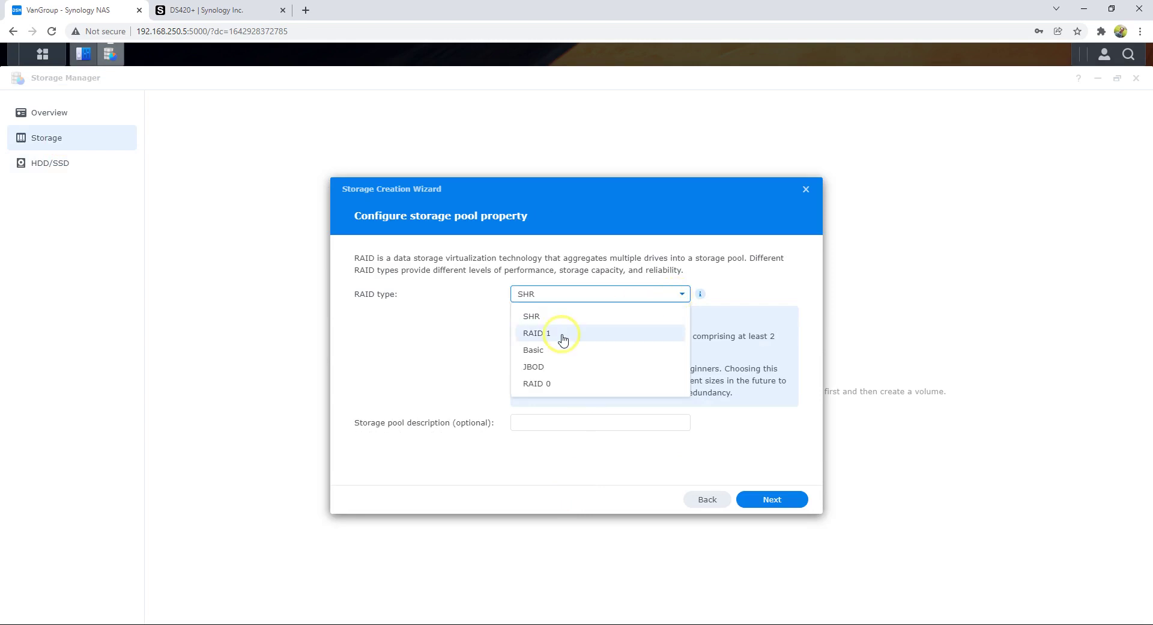
pyautogui.click(563, 340)
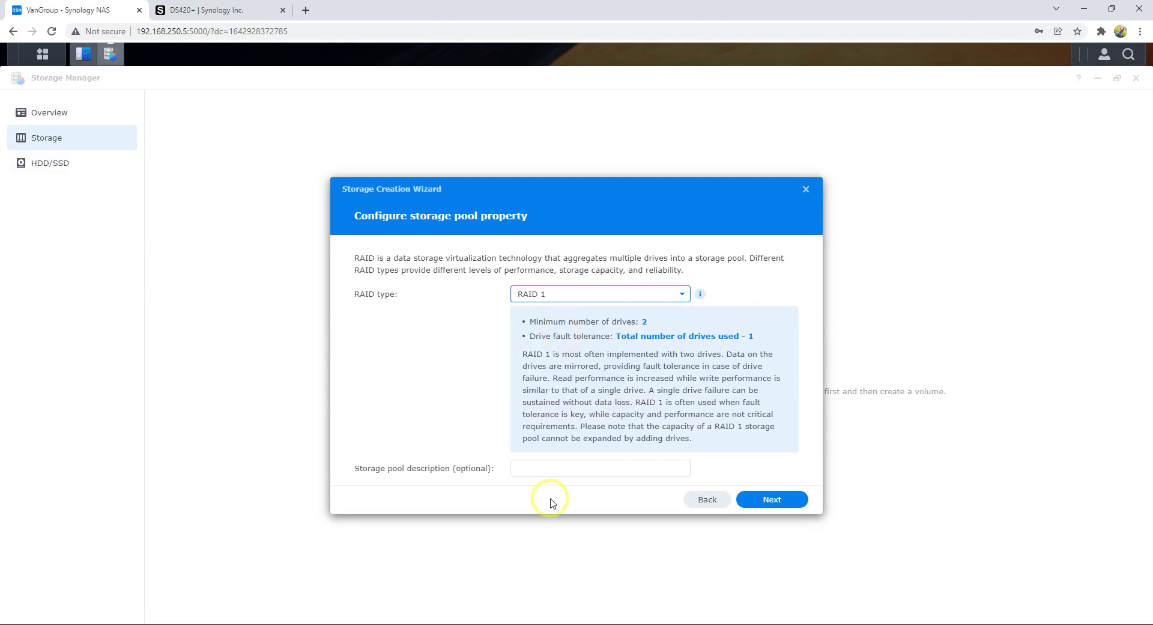
pyautogui.click(768, 501)
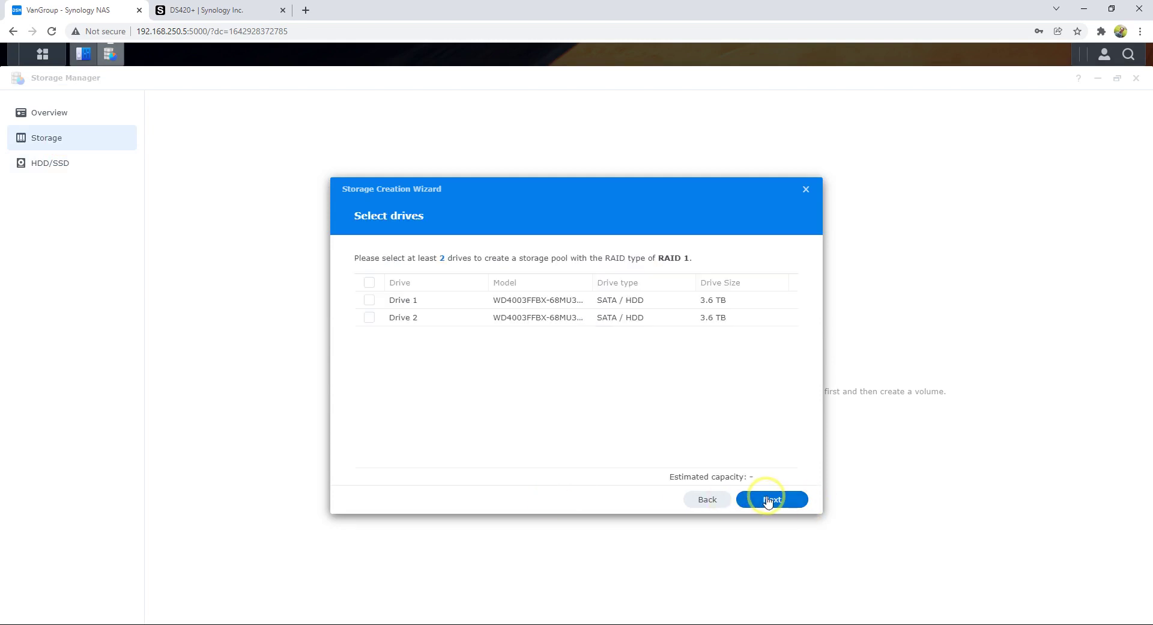
pyautogui.click(369, 299)
pyautogui.click(368, 317)
pyautogui.click(775, 500)
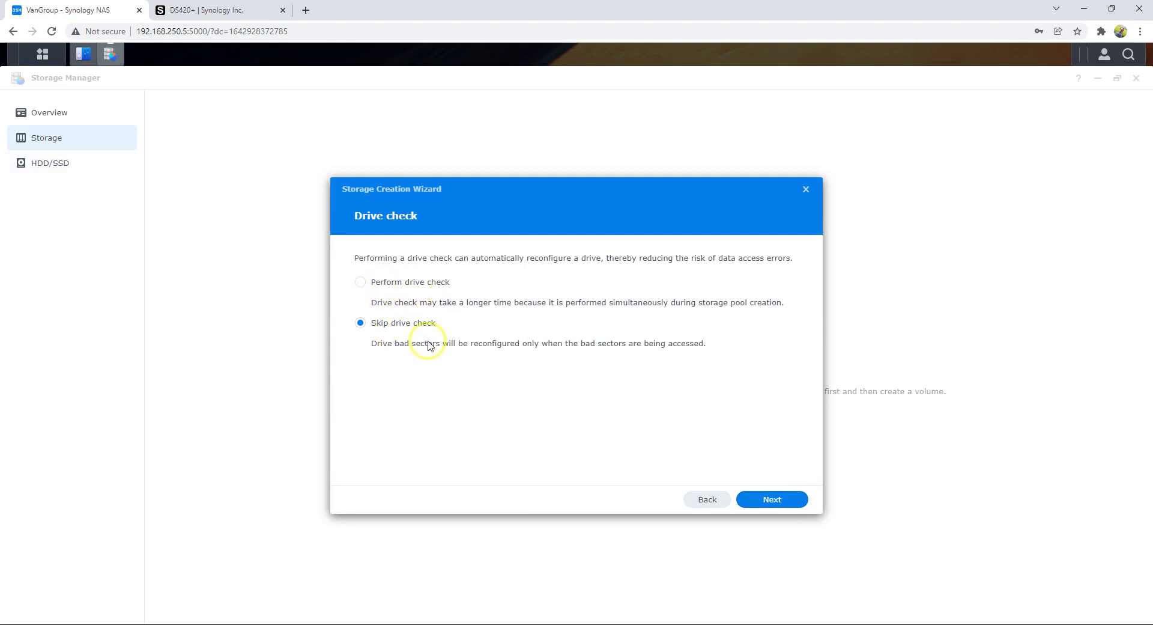
pyautogui.click(773, 504)
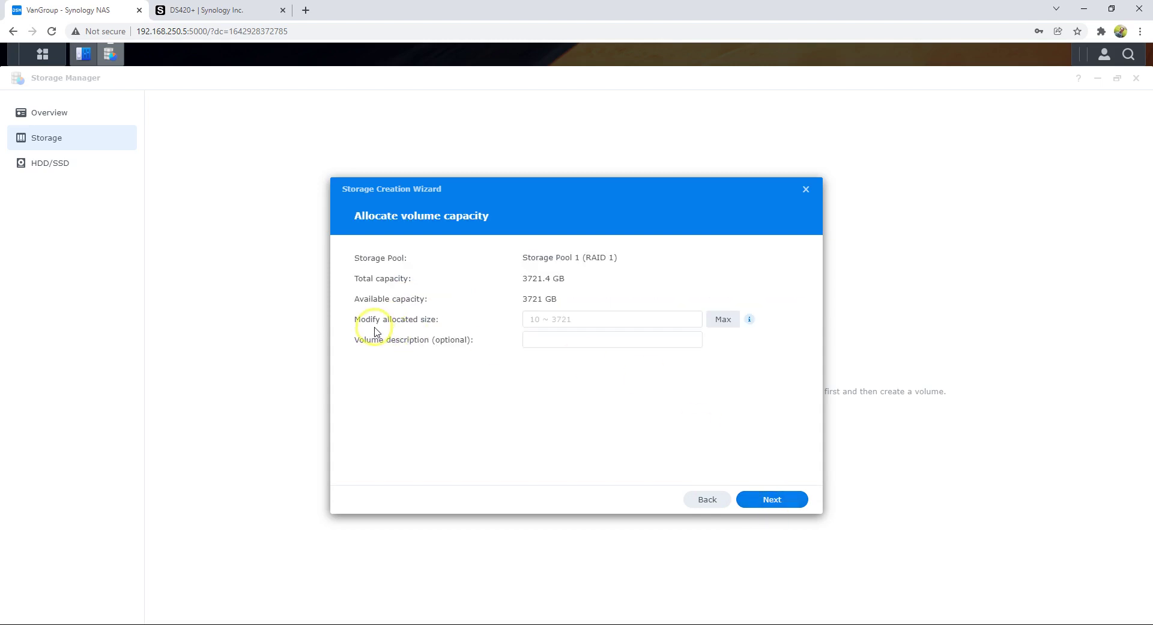
# - Give the volume the maximum 3721 GB with Btrfs, then apply and confirm erasing the drives
pyautogui.click(724, 320)
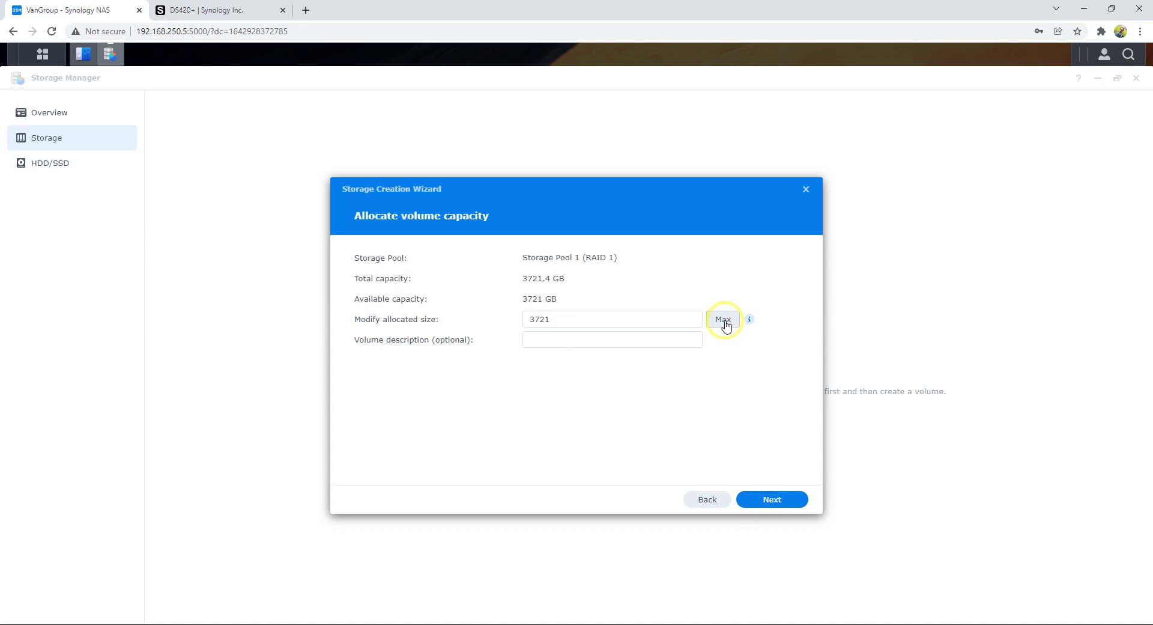
pyautogui.click(772, 504)
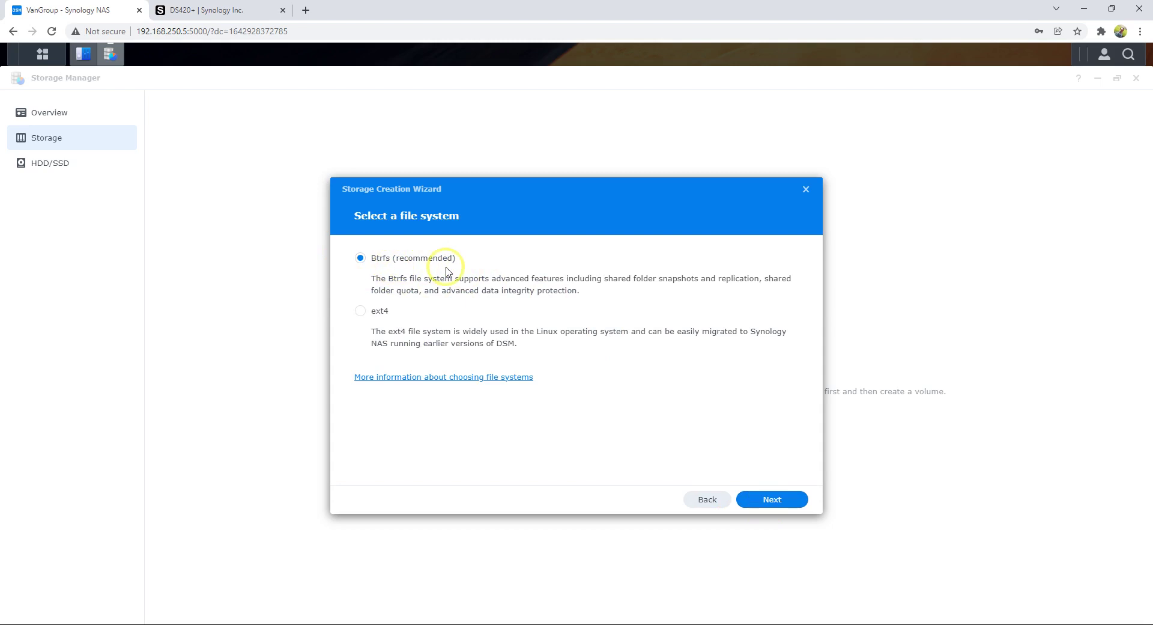
pyautogui.click(772, 499)
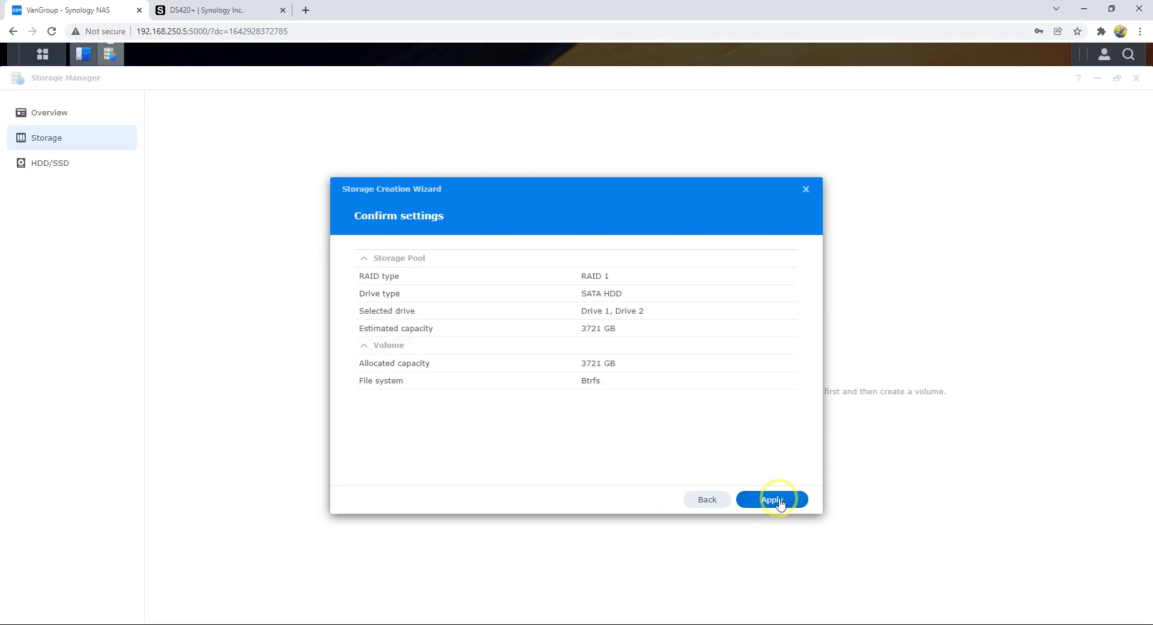
pyautogui.click(780, 503)
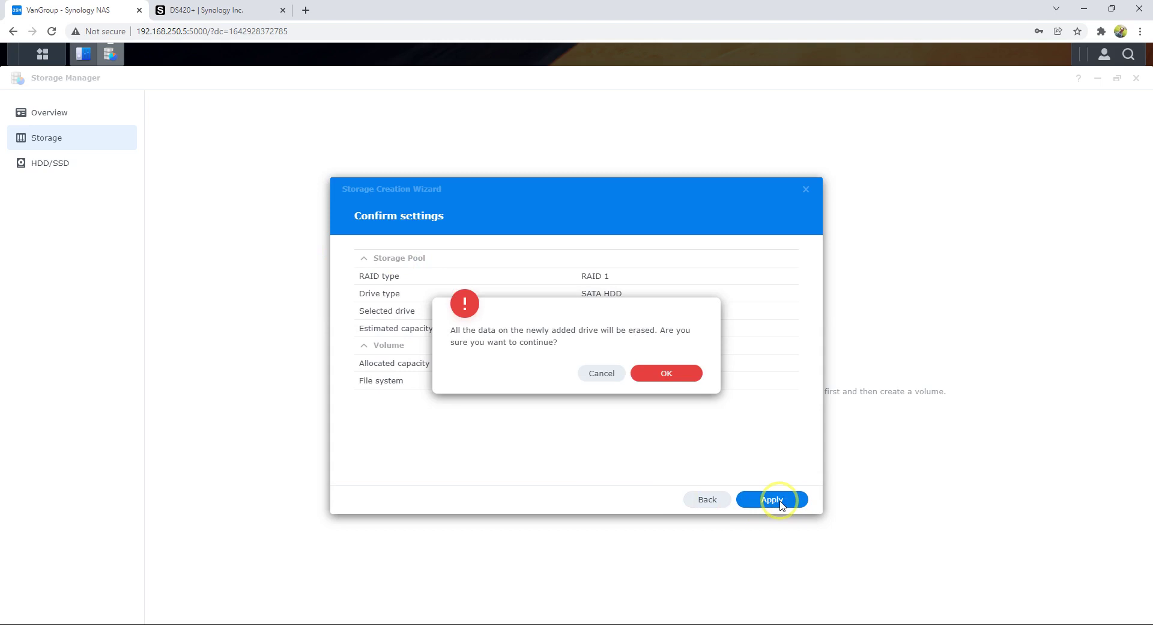
pyautogui.click(688, 373)
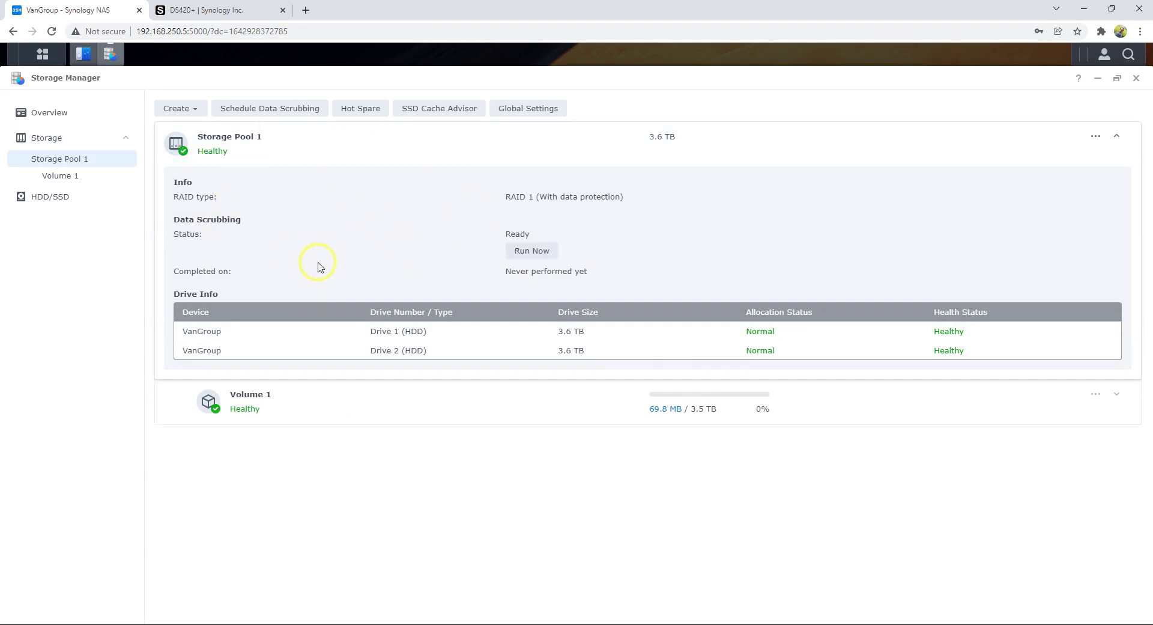
# - Expand Volume 1 to confirm it uses Btrfs, then bring up the Main Menu app grid
pyautogui.click(1111, 397)
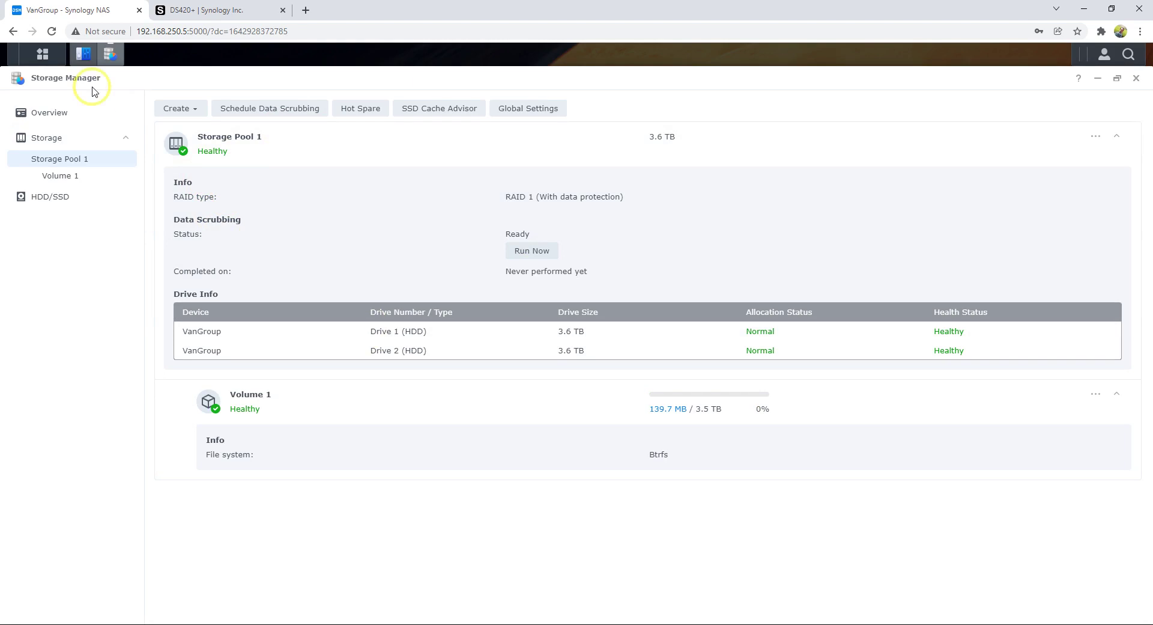
pyautogui.click(42, 56)
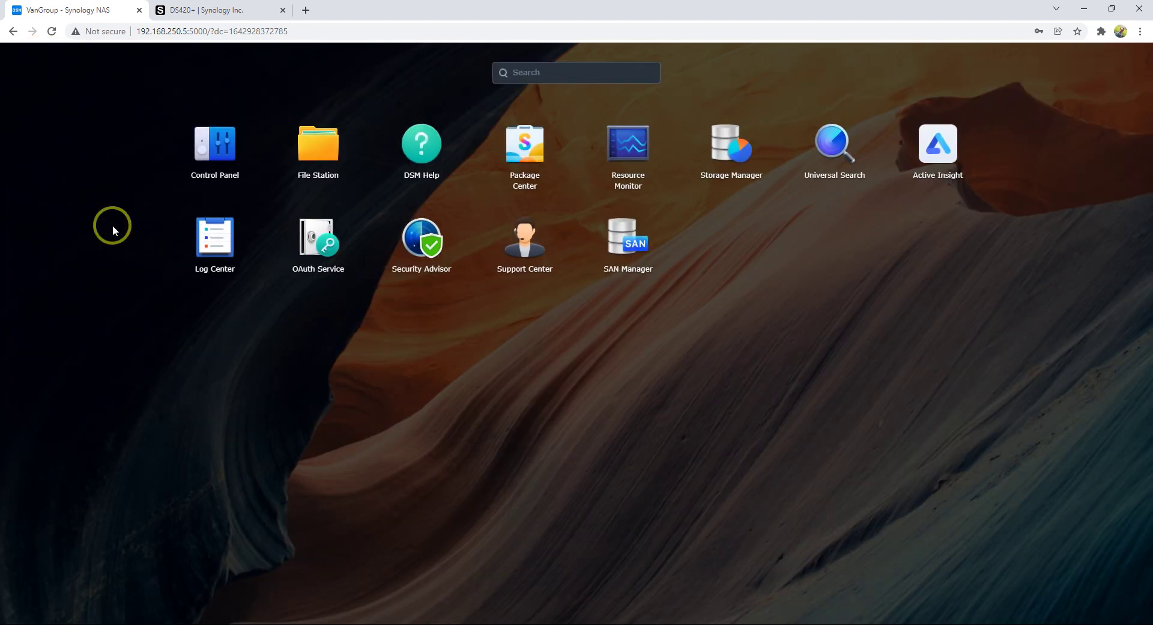
# - Launch SAN Manager, dismiss its welcome prompts, and look over the LUN and iSCSI lists
pyautogui.click(627, 250)
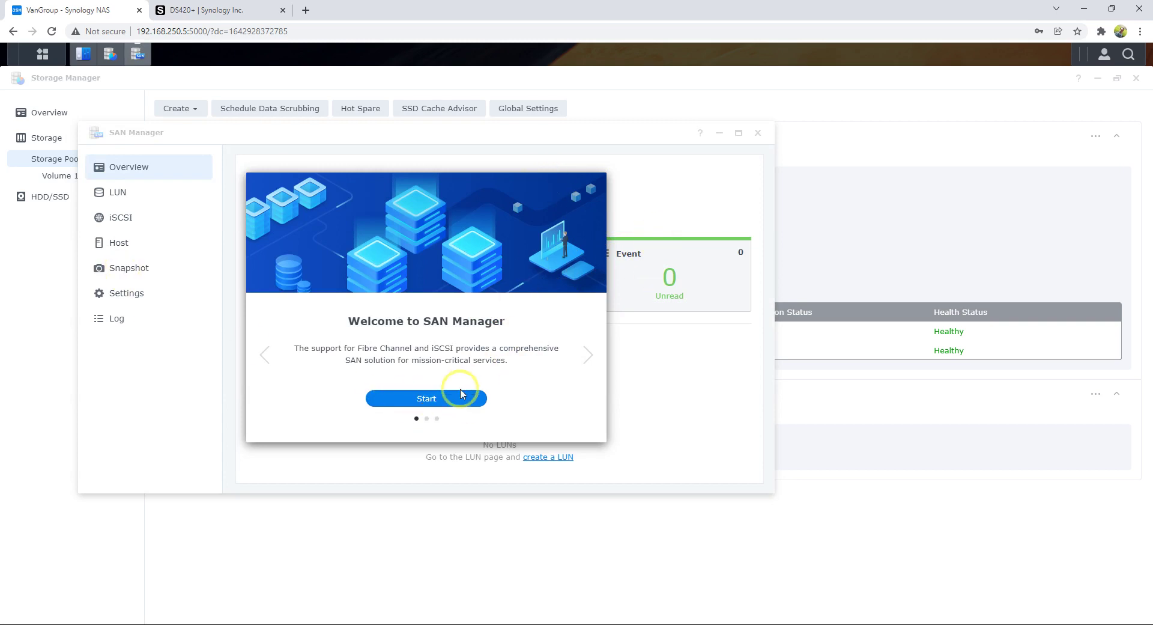
pyautogui.click(458, 399)
pyautogui.click(543, 389)
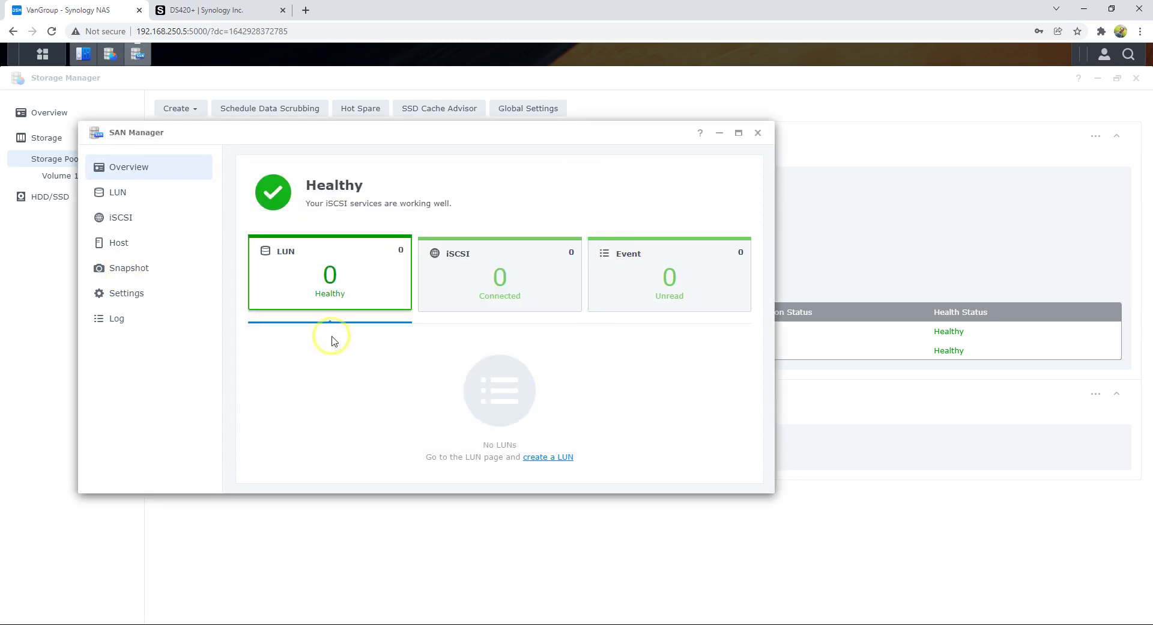
pyautogui.click(143, 194)
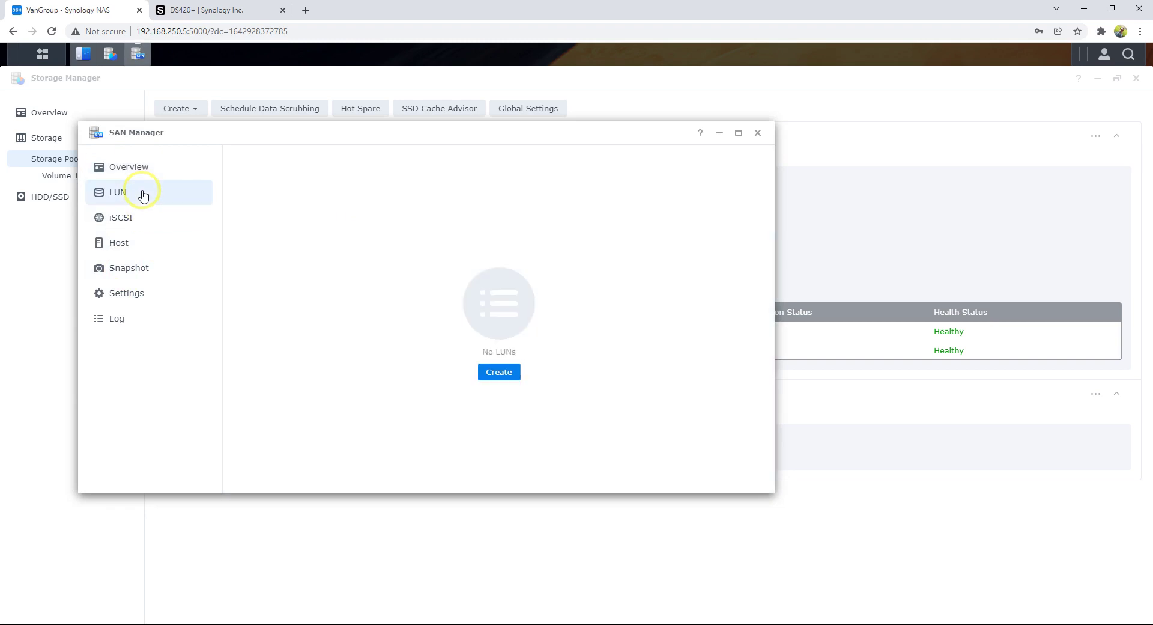
pyautogui.click(141, 221)
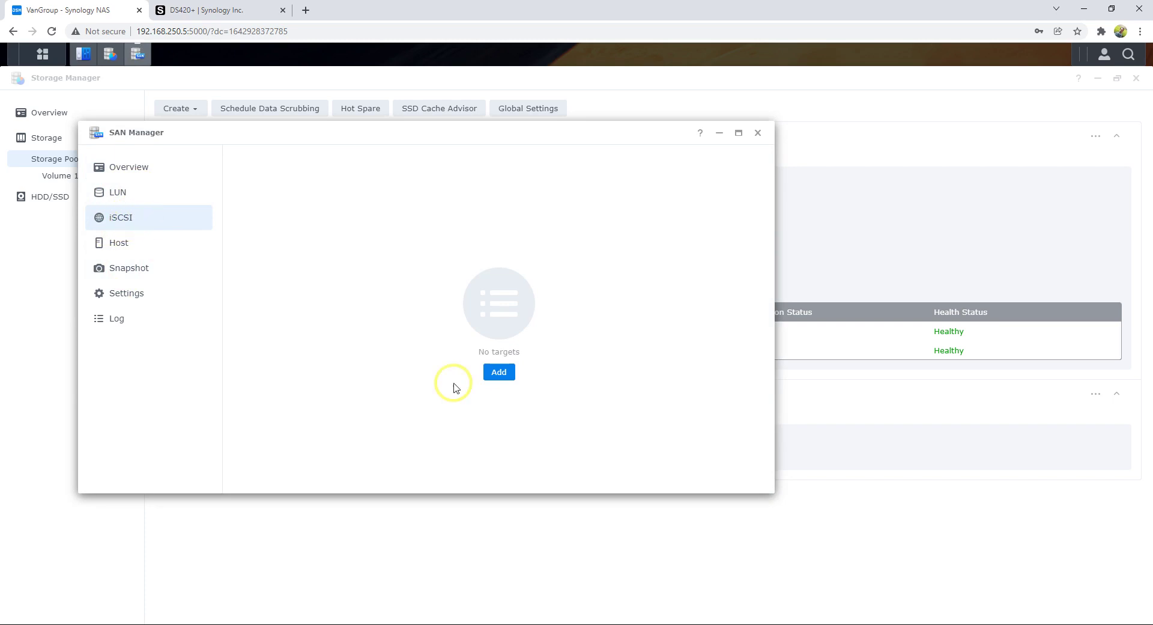
# - Add iSCSI target Target-1 with its default IQN, choosing to create a new LUN
pyautogui.click(499, 374)
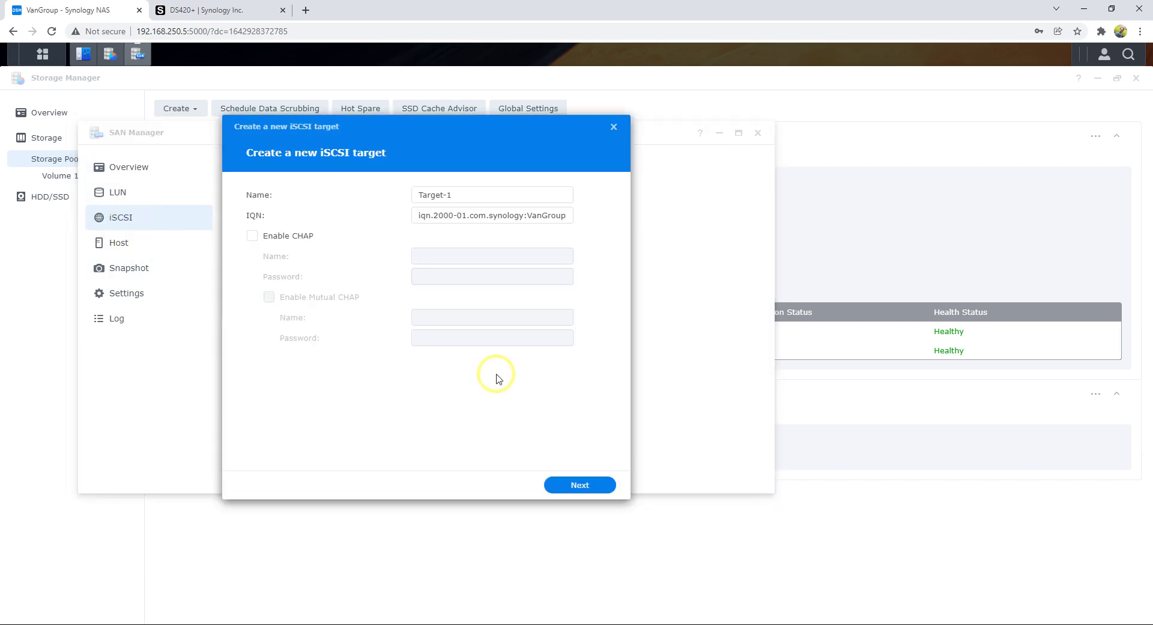
pyautogui.moveTo(471, 193); pyautogui.dragTo(399, 194)
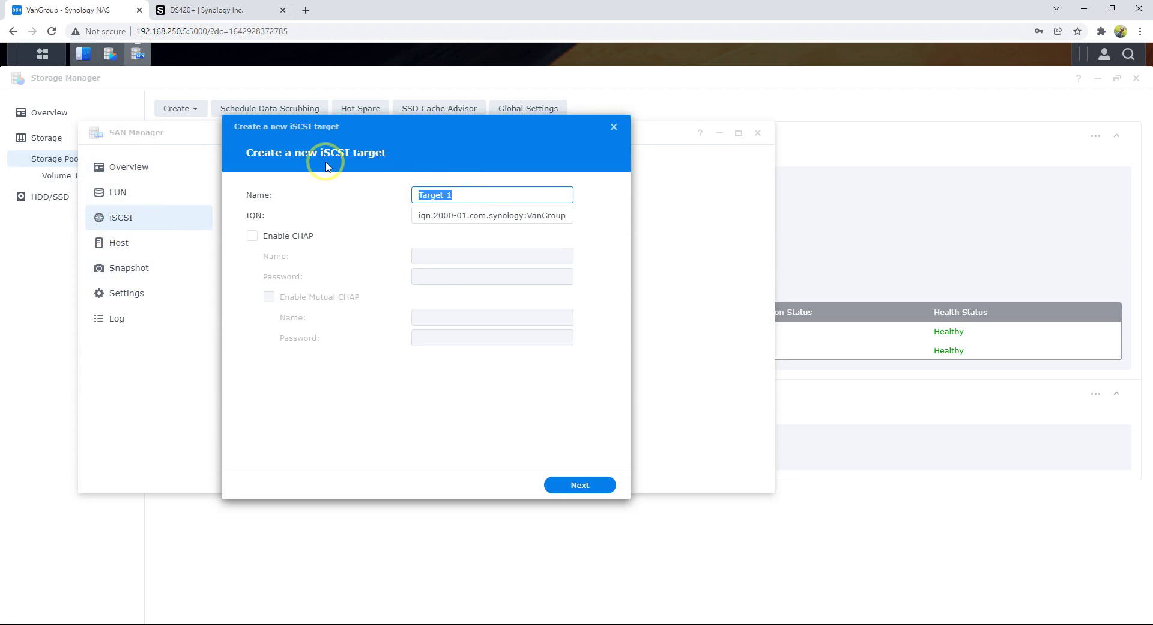
pyautogui.moveTo(322, 133); pyautogui.dragTo(359, 152)
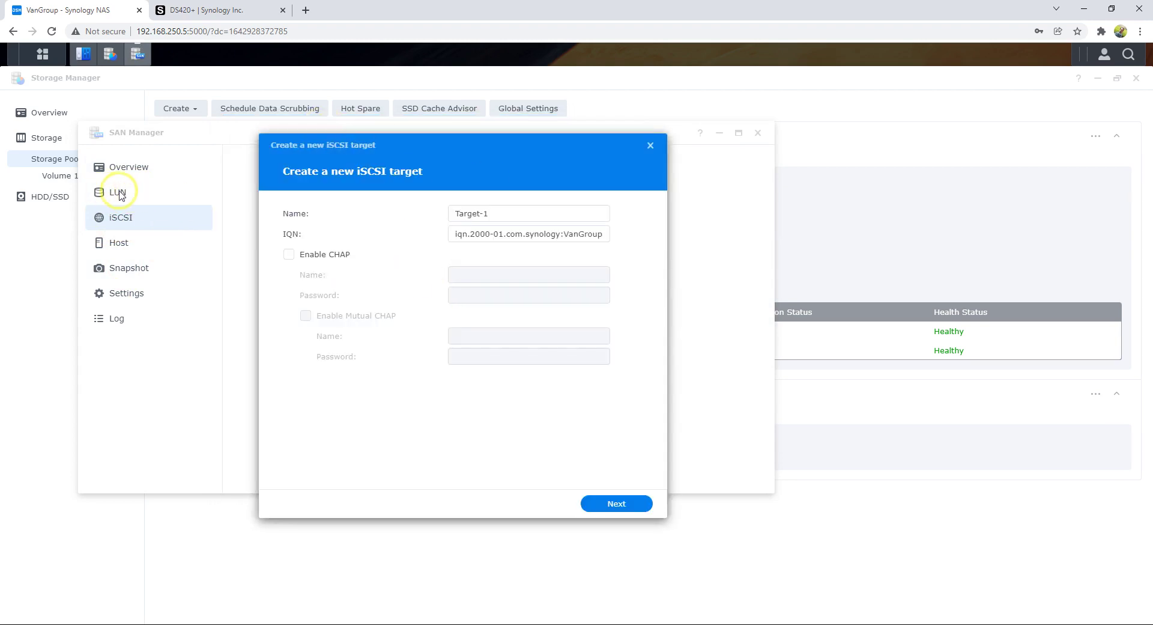
pyautogui.click(626, 506)
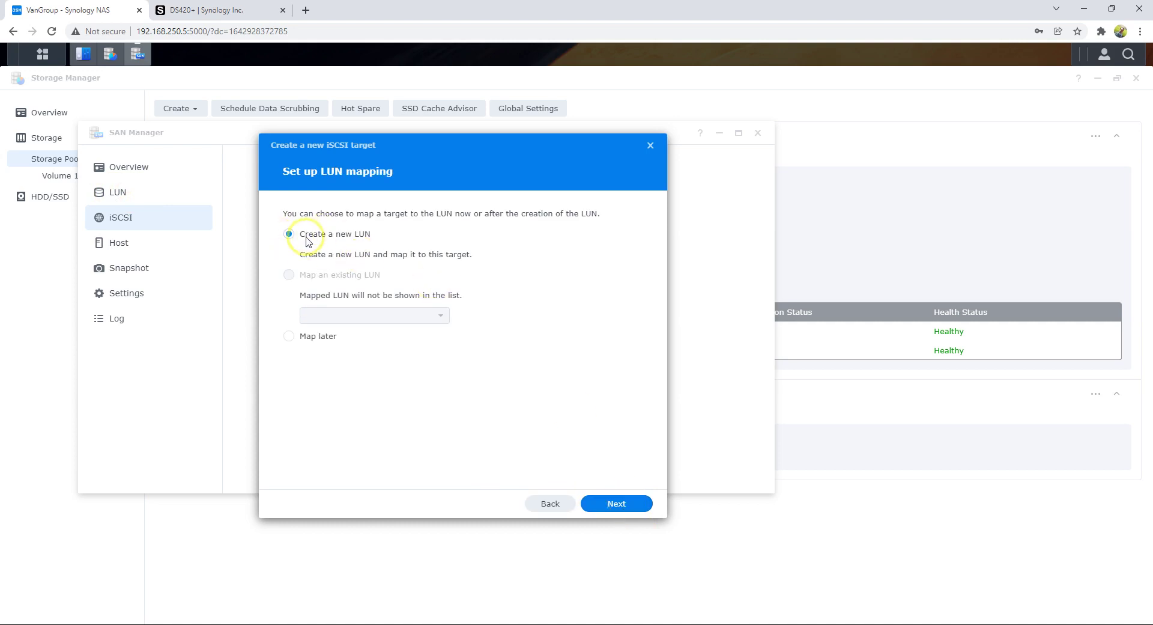
pyautogui.click(618, 507)
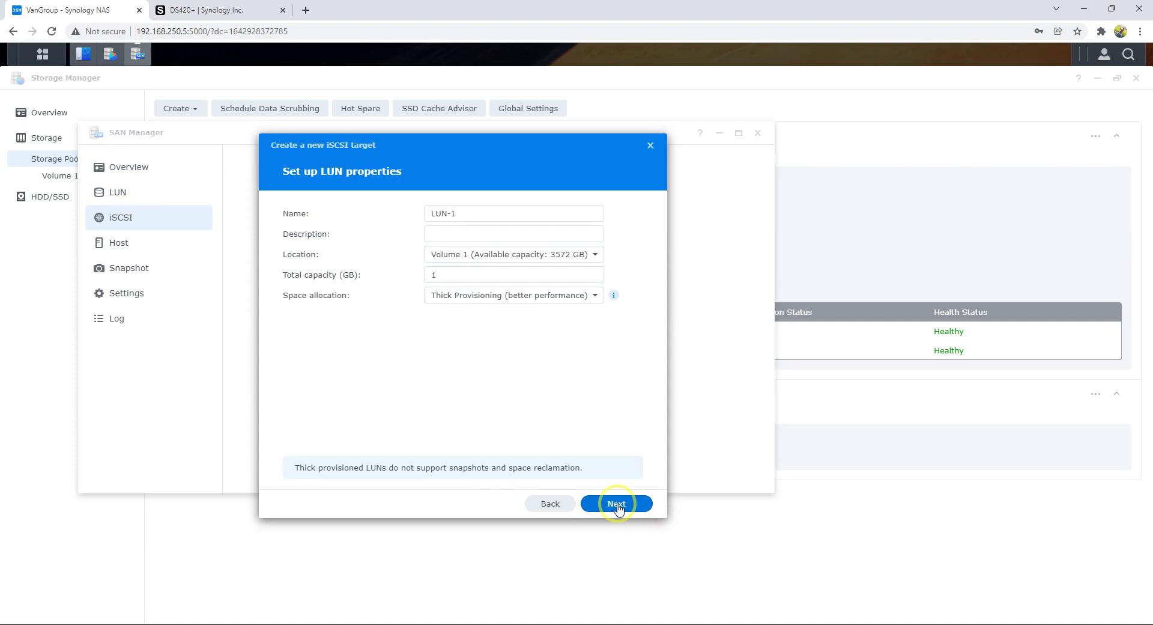
# - Keep the name LUN-1 and set its total capacity to 3572 GB
pyautogui.click(481, 213)
pyautogui.moveTo(481, 214); pyautogui.dragTo(406, 214)
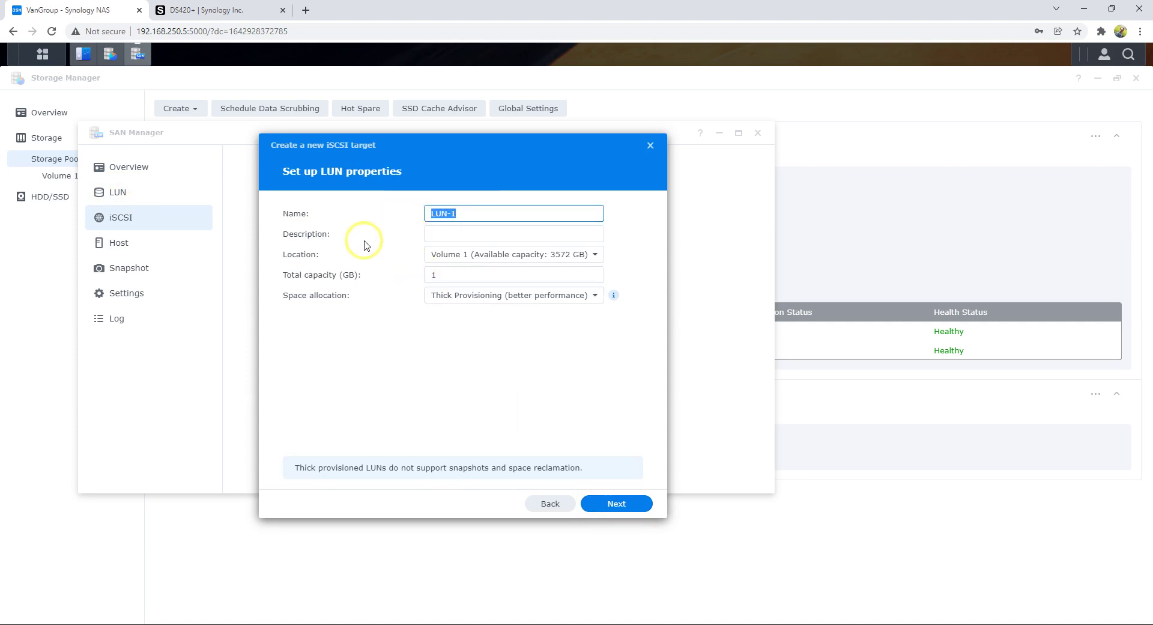
pyautogui.moveTo(469, 276); pyautogui.dragTo(404, 268)
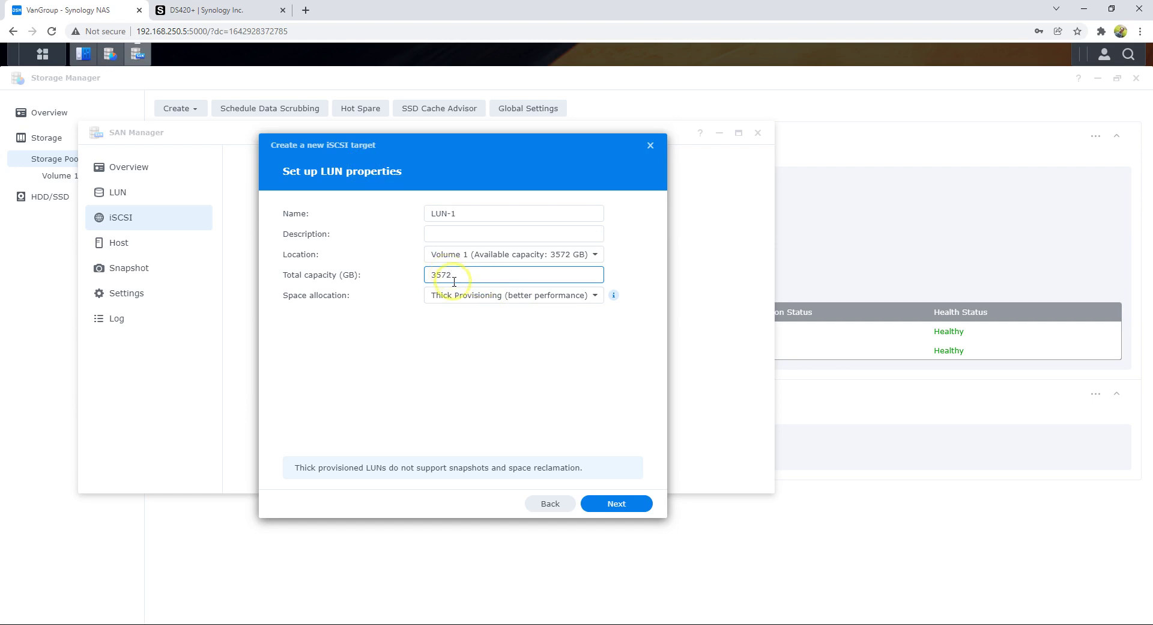
# - Switch LUN-1's space allocation to Thin Provisioning and finish creating Target-1 with the LUN
pyautogui.click(596, 295)
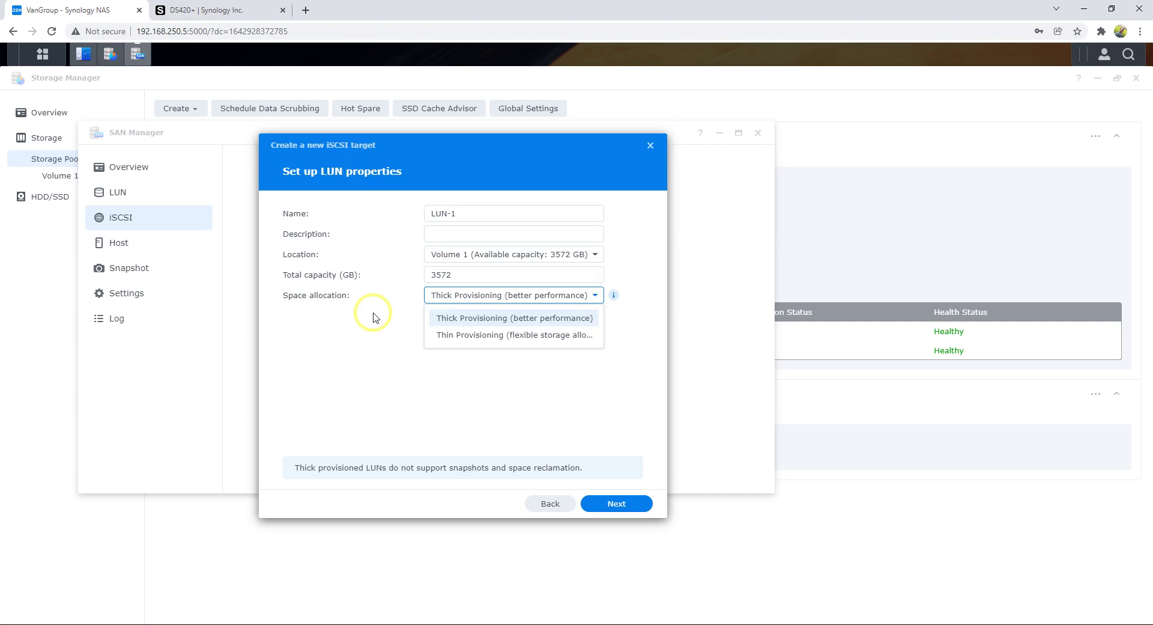
pyautogui.click(550, 293)
pyautogui.click(586, 294)
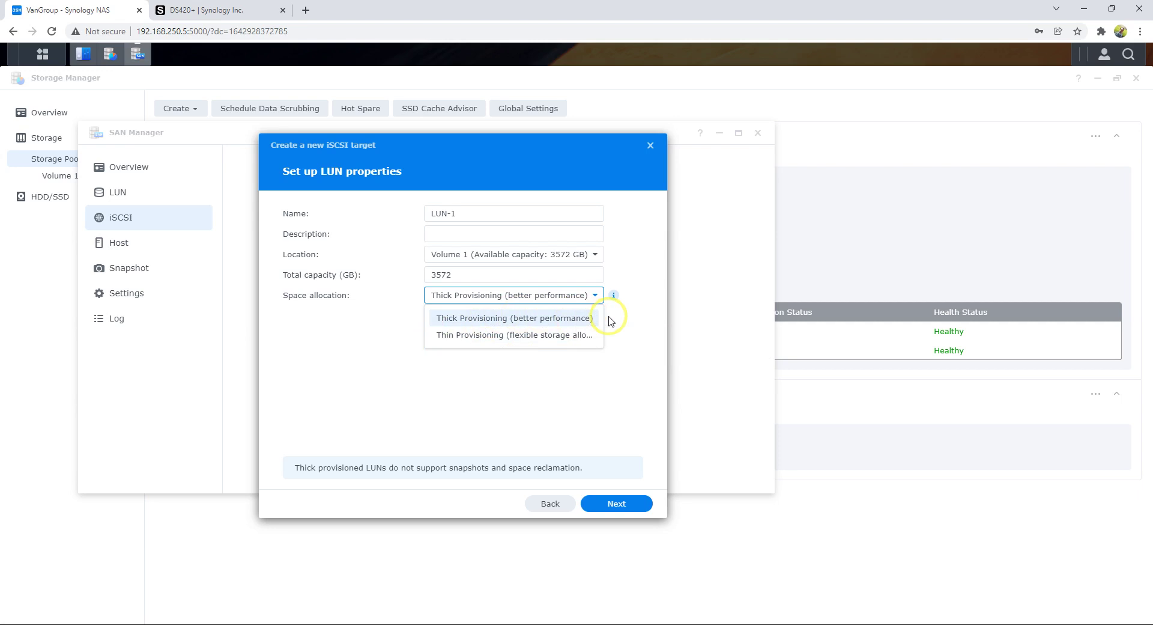
pyautogui.click(618, 320)
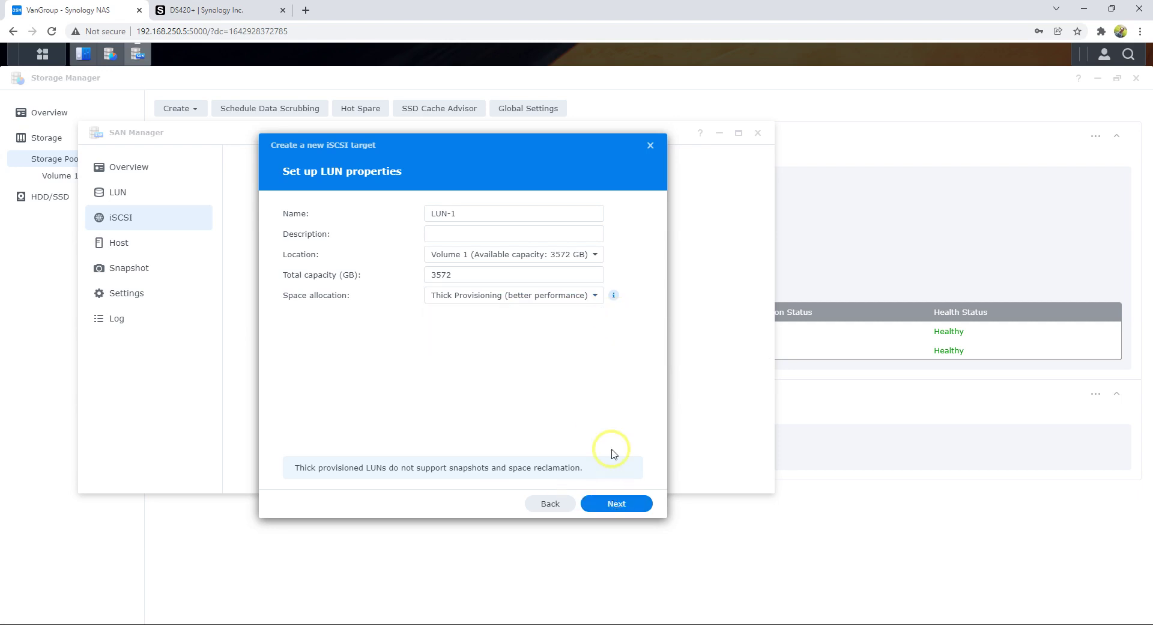
pyautogui.moveTo(617, 300)
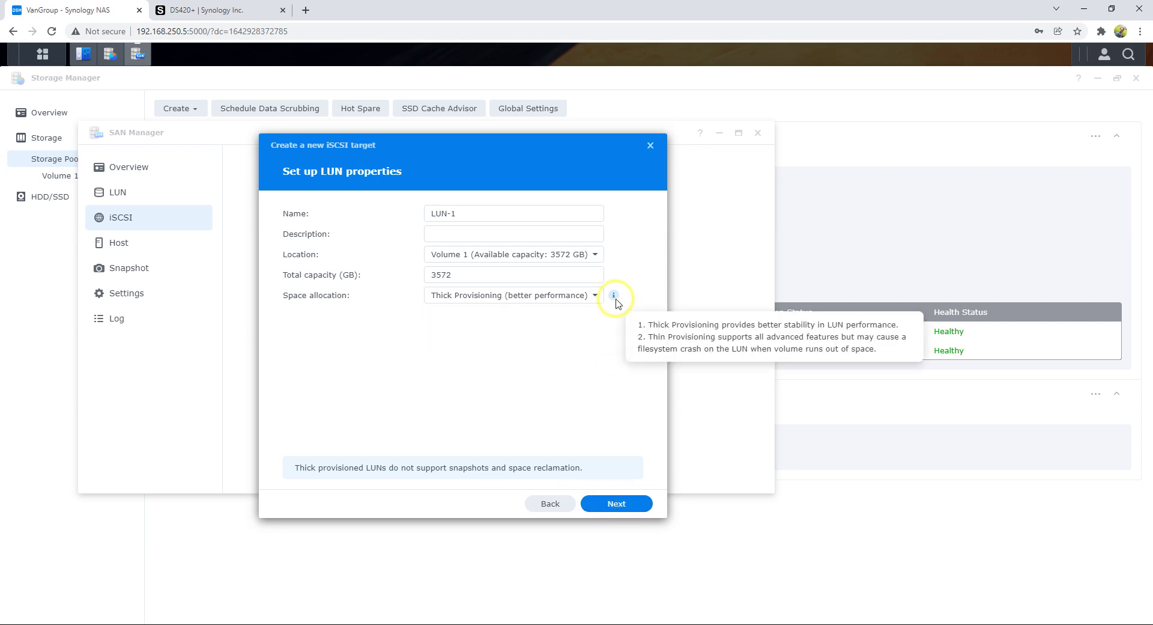
pyautogui.click(581, 299)
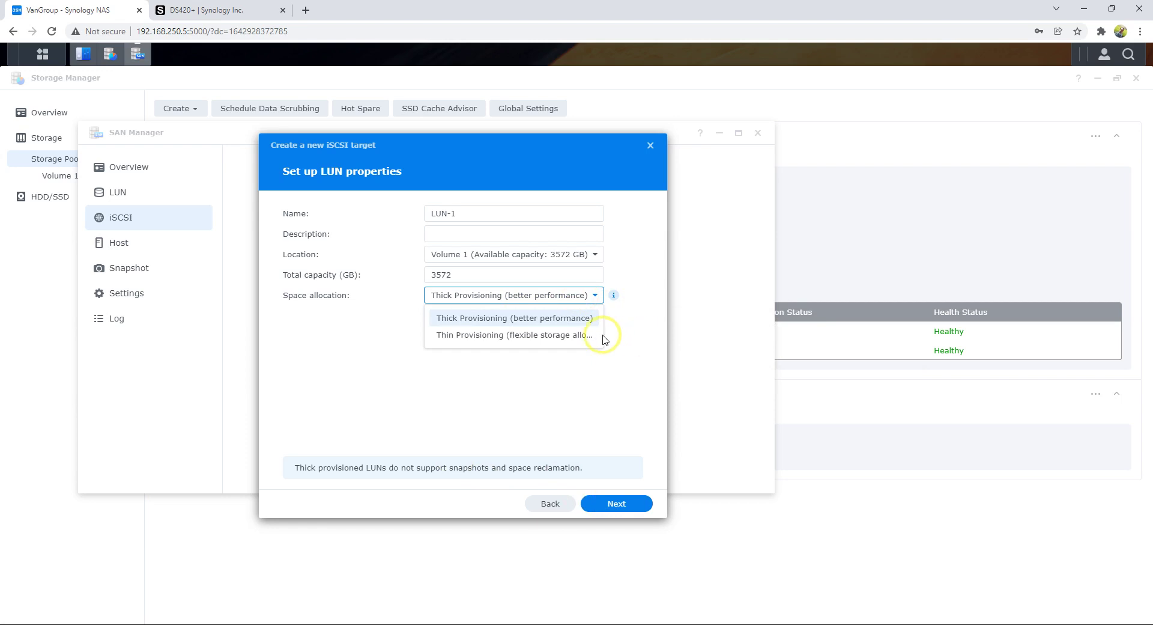
pyautogui.click(533, 340)
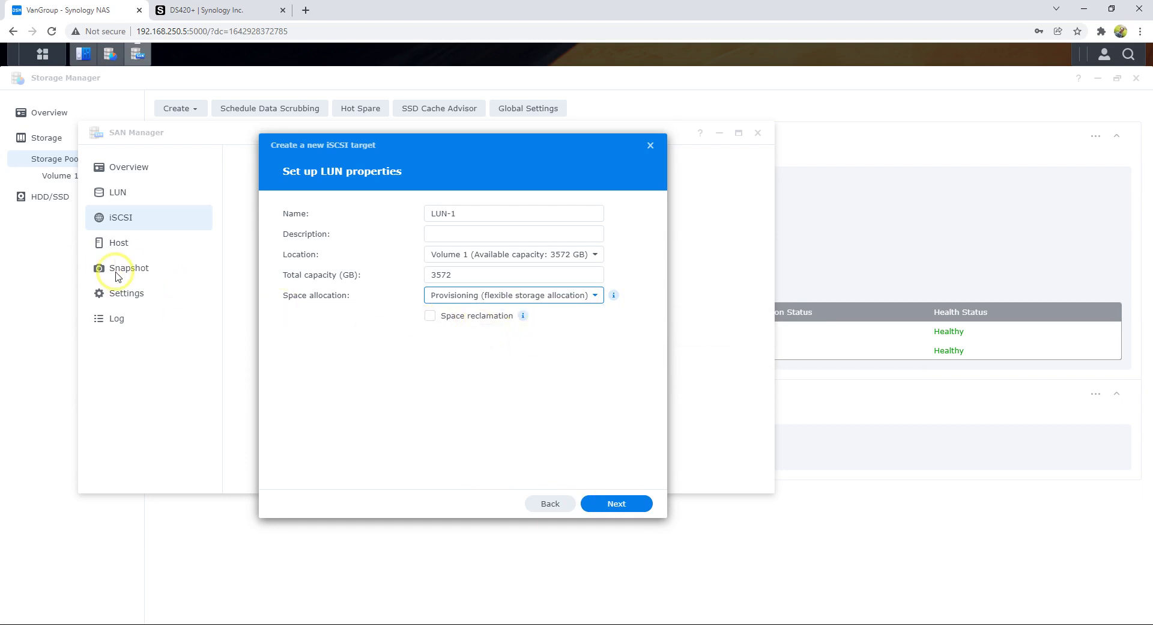
pyautogui.click(561, 297)
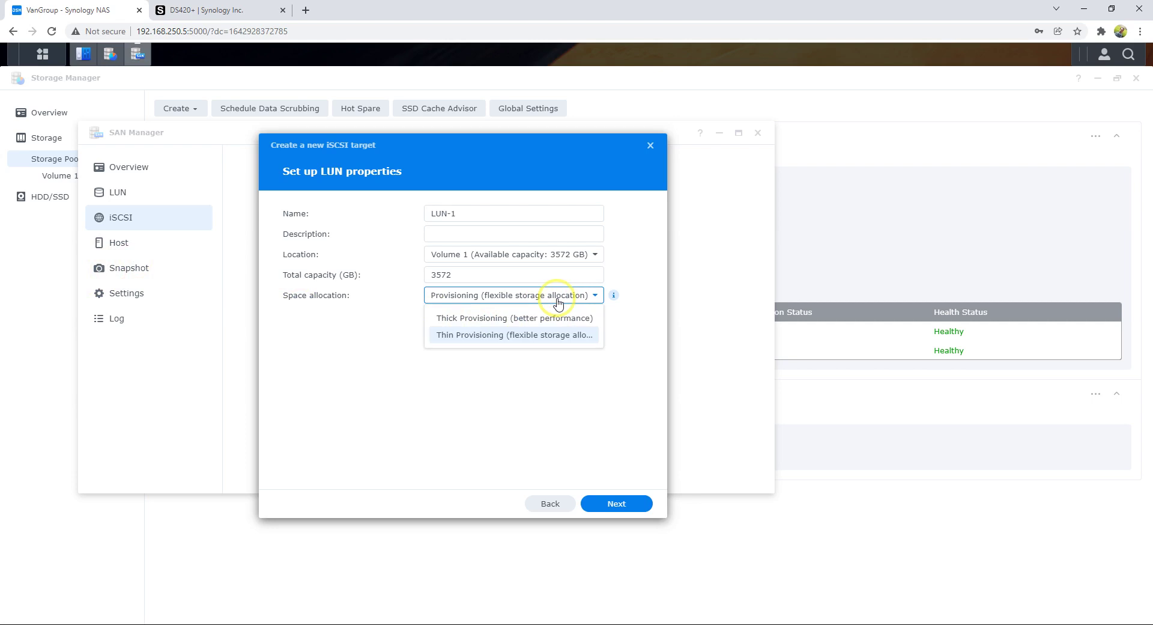
pyautogui.click(575, 337)
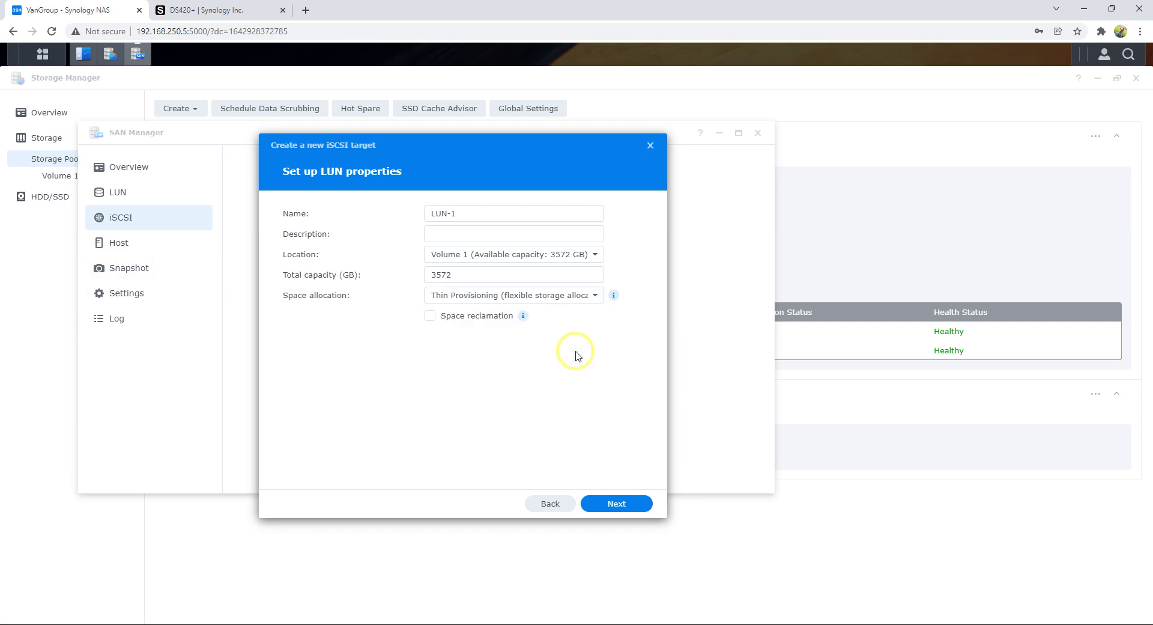
pyautogui.click(619, 505)
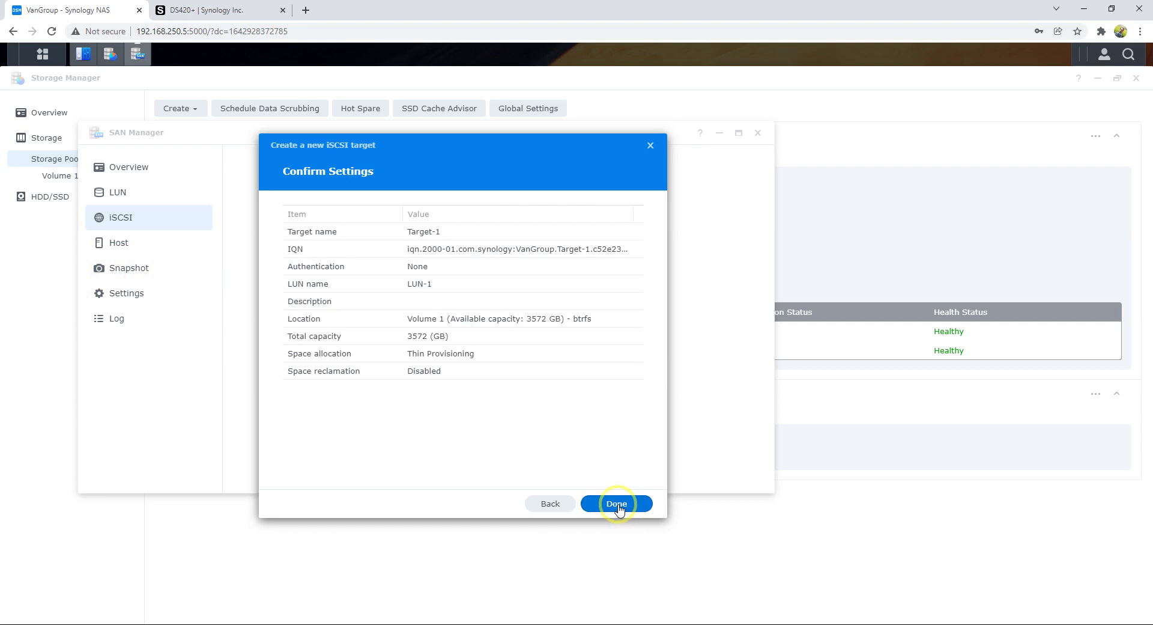
pyautogui.click(617, 505)
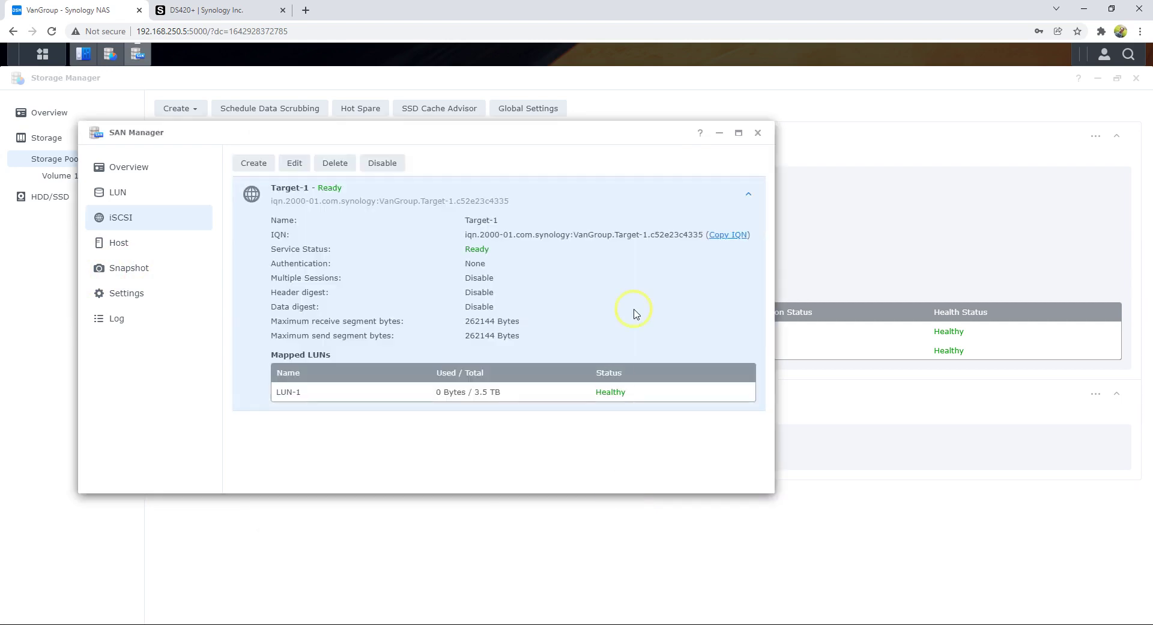
# - Maximize SAN Manager, review LUN-1 and Target-1 details, and check LUN-1's empty snapshot schedule
pyautogui.click(738, 133)
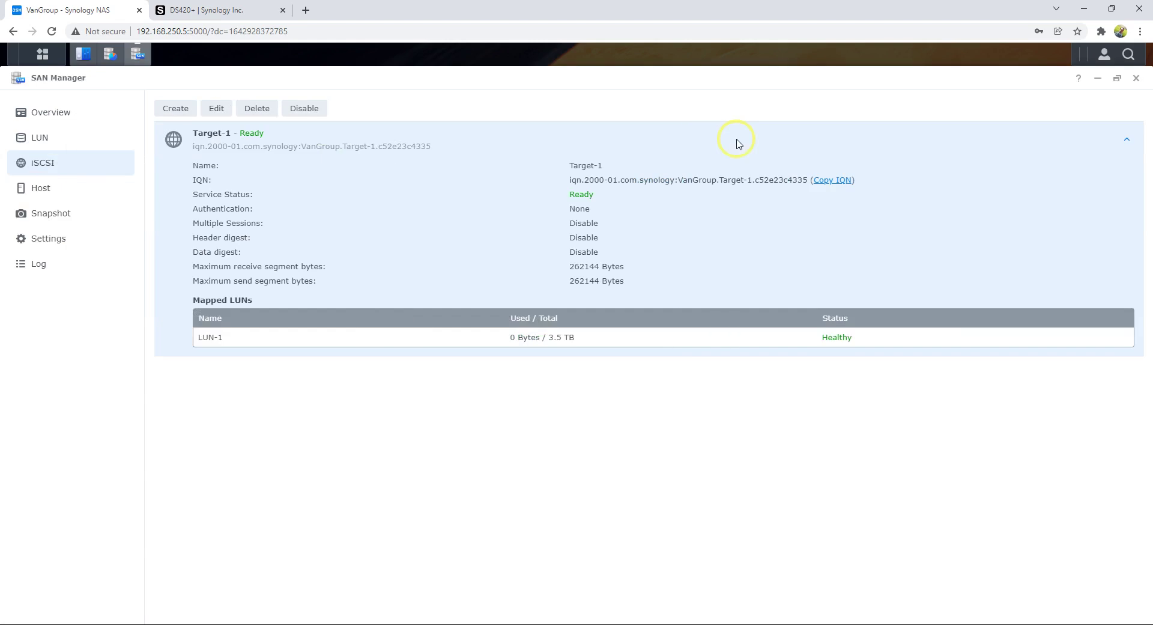
pyautogui.click(57, 146)
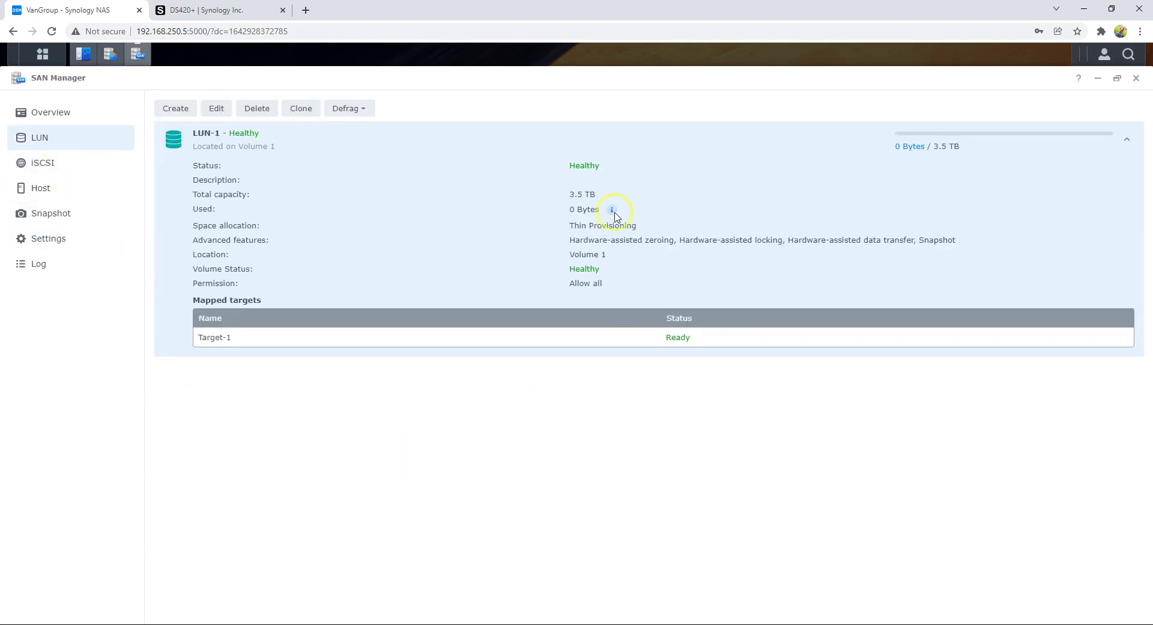
pyautogui.moveTo(614, 214)
pyautogui.click(74, 169)
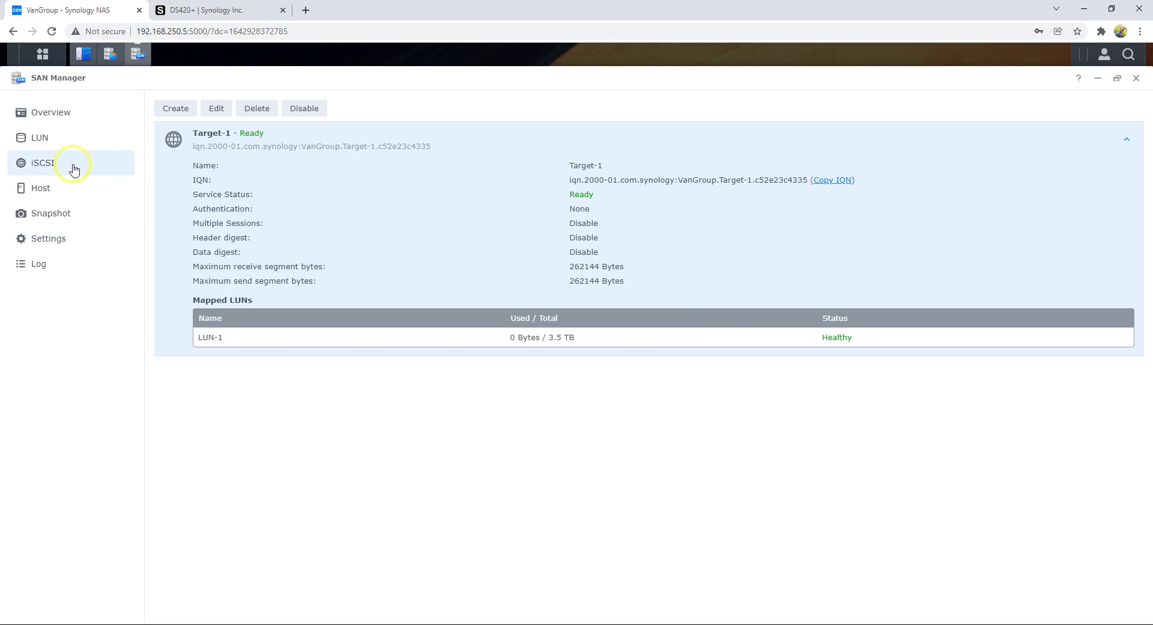
pyautogui.click(70, 141)
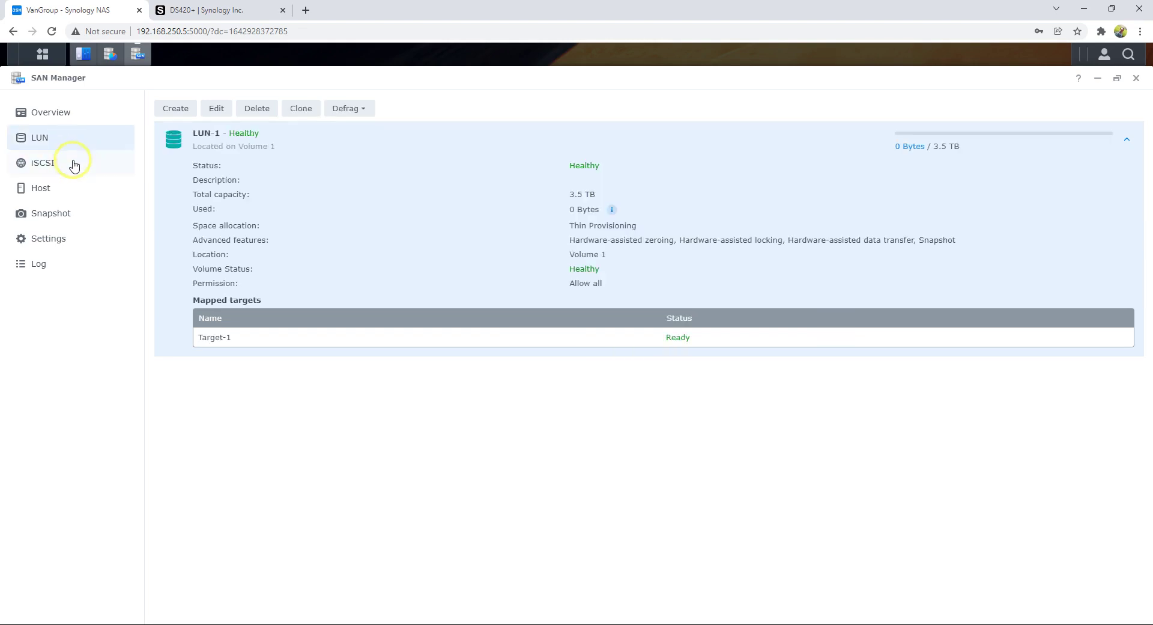
pyautogui.click(74, 165)
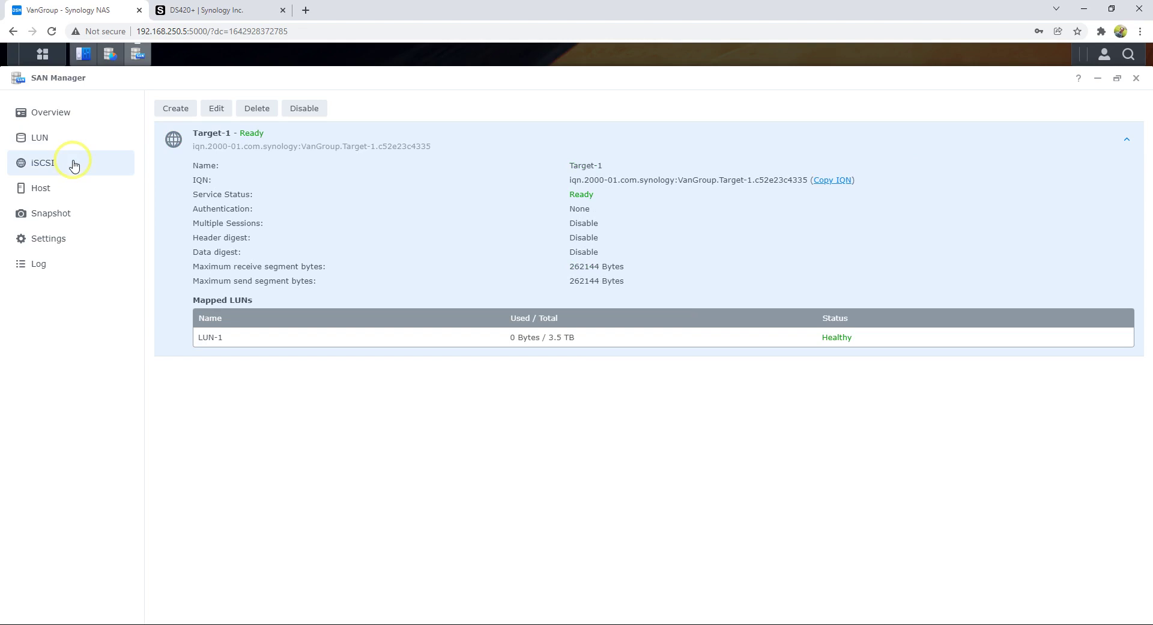
pyautogui.click(84, 217)
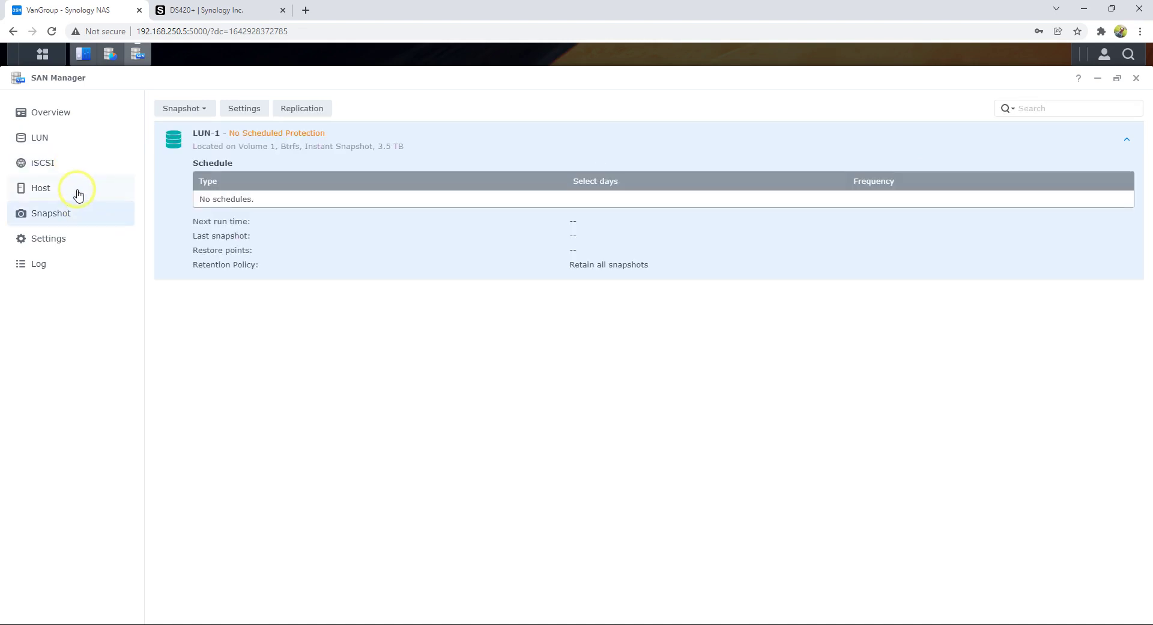
pyautogui.click(249, 110)
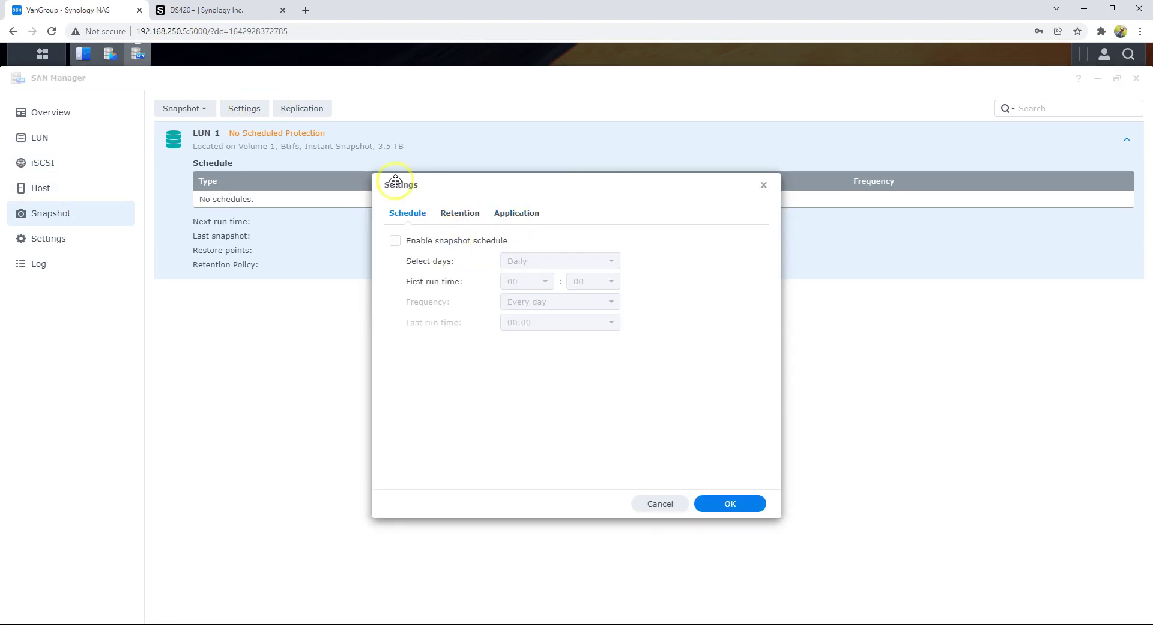
pyautogui.click(763, 185)
pyautogui.click(193, 111)
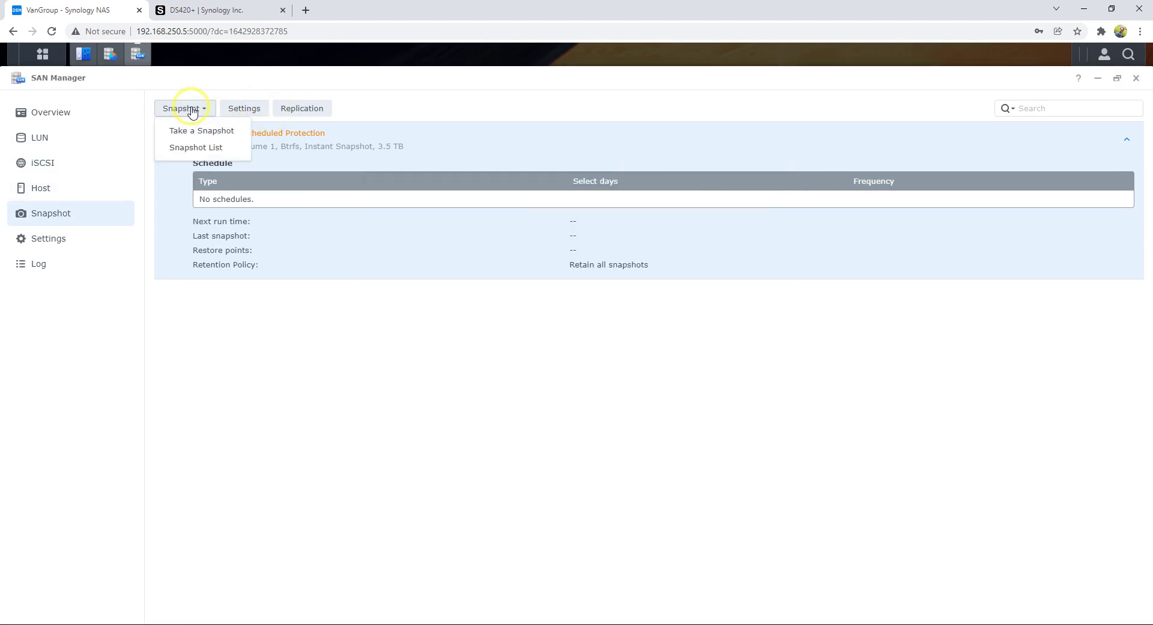
pyautogui.click(326, 377)
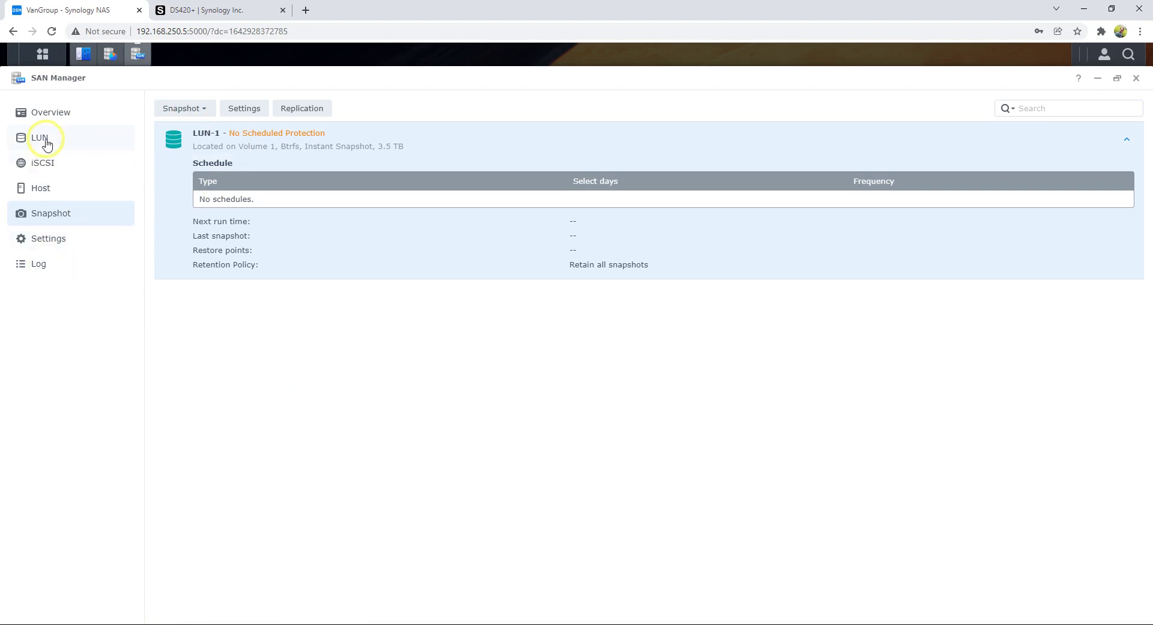
pyautogui.moveTo(188, 32); pyautogui.dragTo(133, 33)
# - Copy the NAS address 192.168.250.5, then briefly open and close Computer Management
pyautogui.rightClick(164, 34)
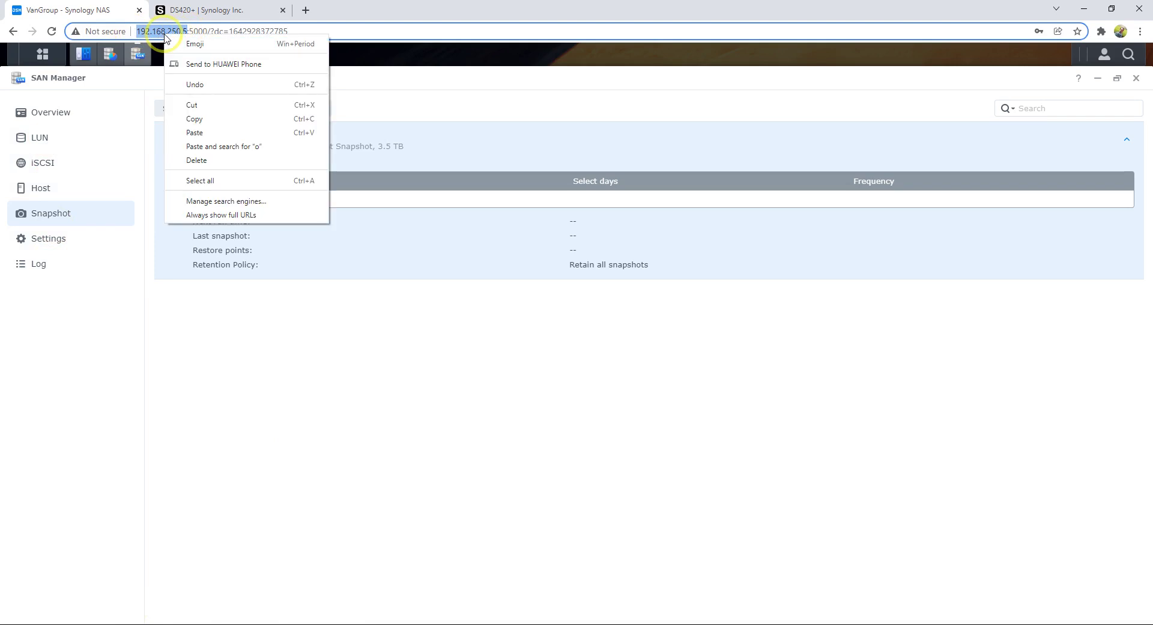
pyautogui.click(213, 118)
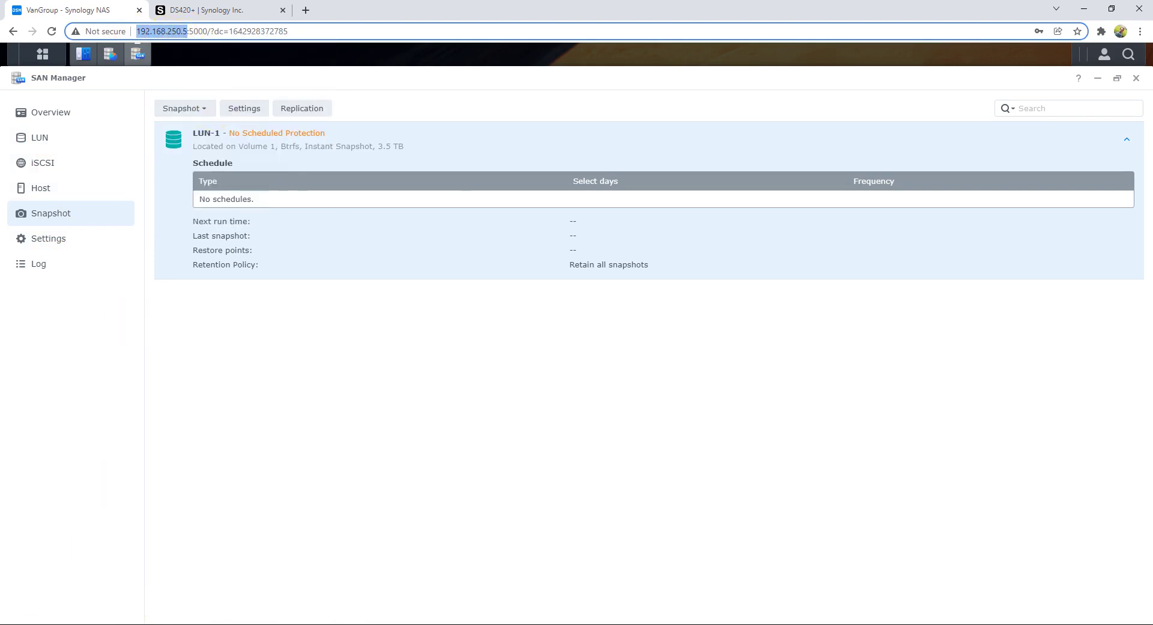
pyautogui.press('super')
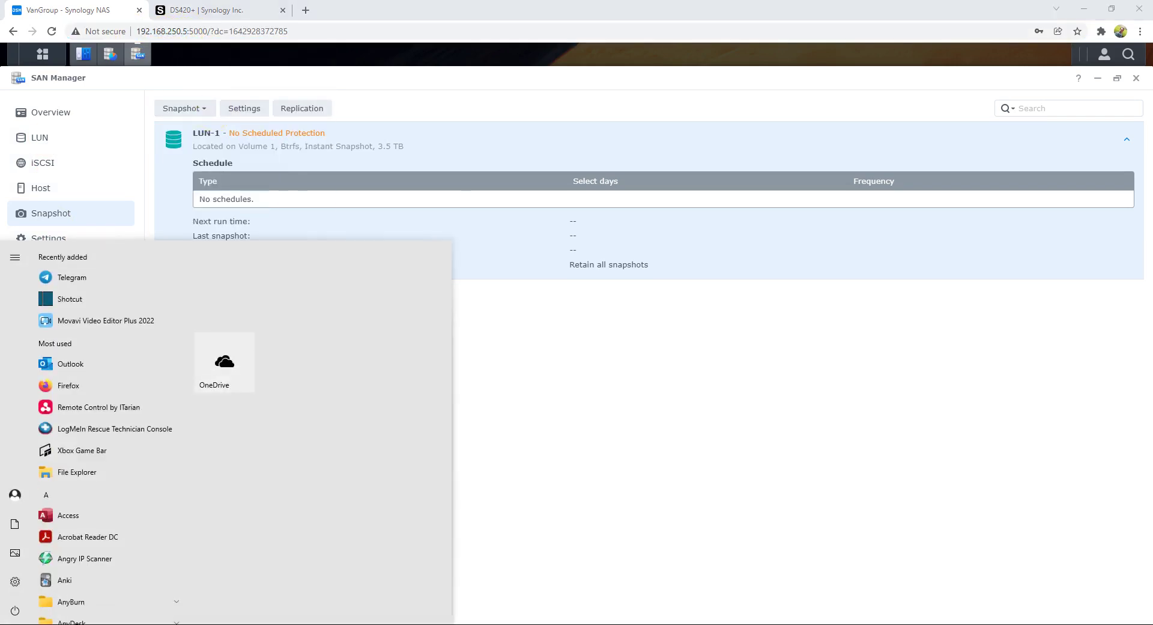
pyautogui.write('computer')
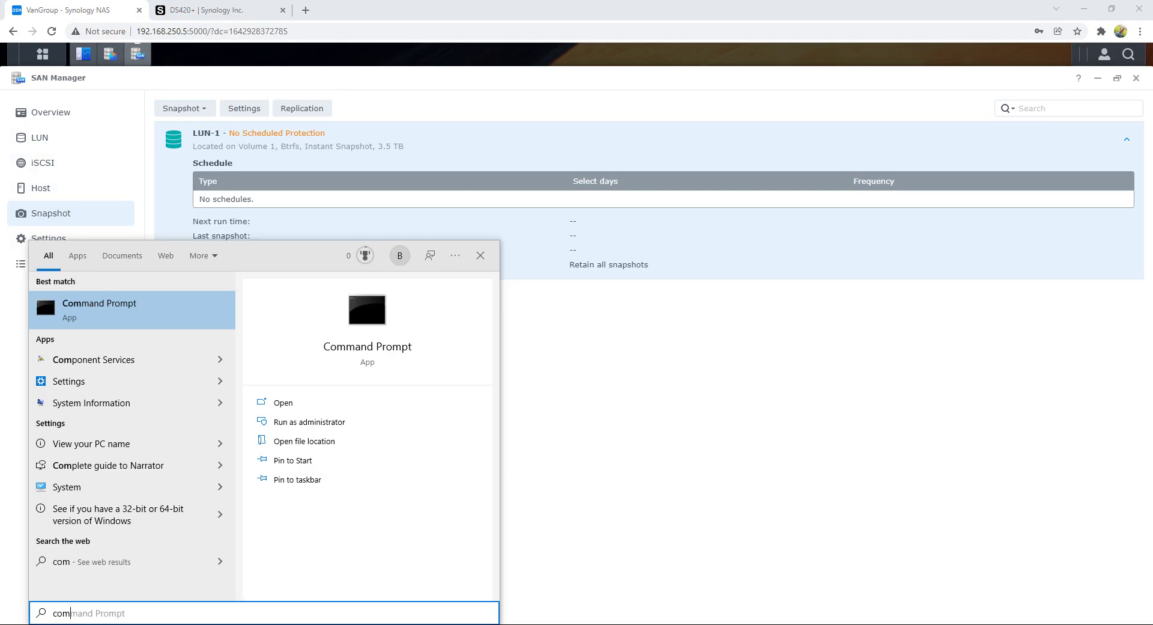
pyautogui.click(136, 319)
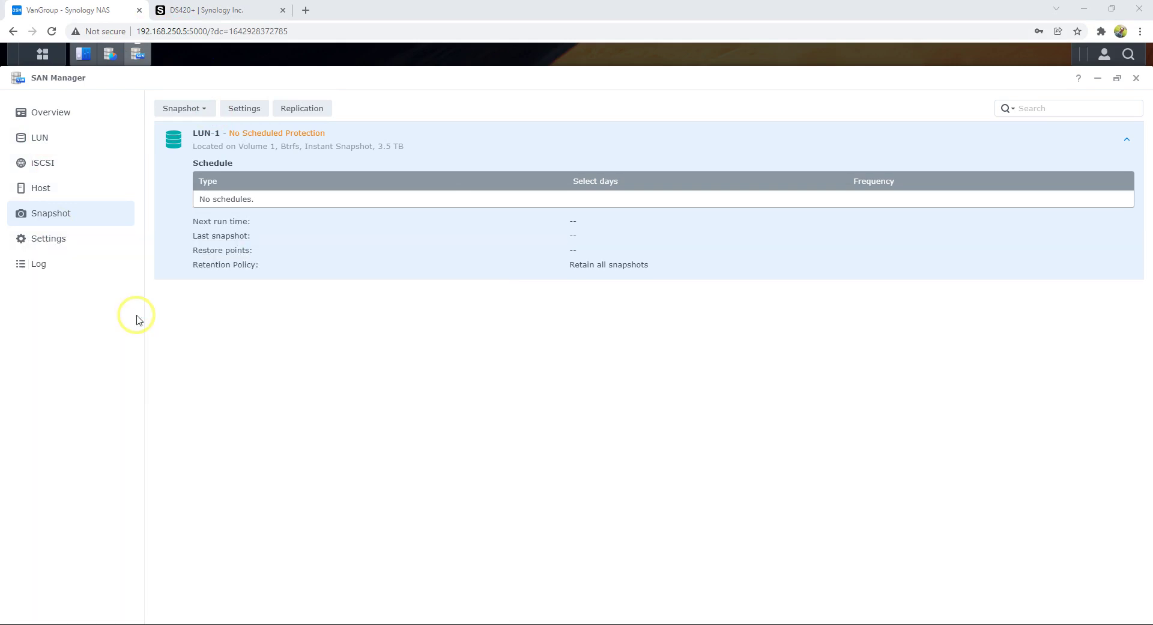
pyautogui.moveTo(245, 27); pyautogui.dragTo(569, 155)
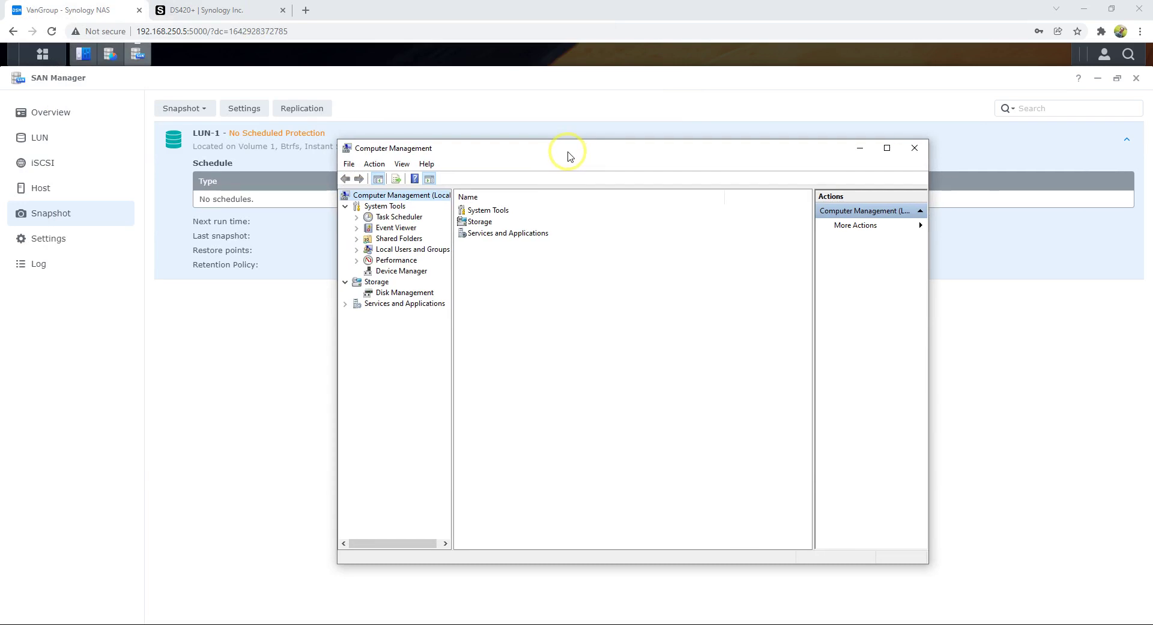
pyautogui.click(914, 148)
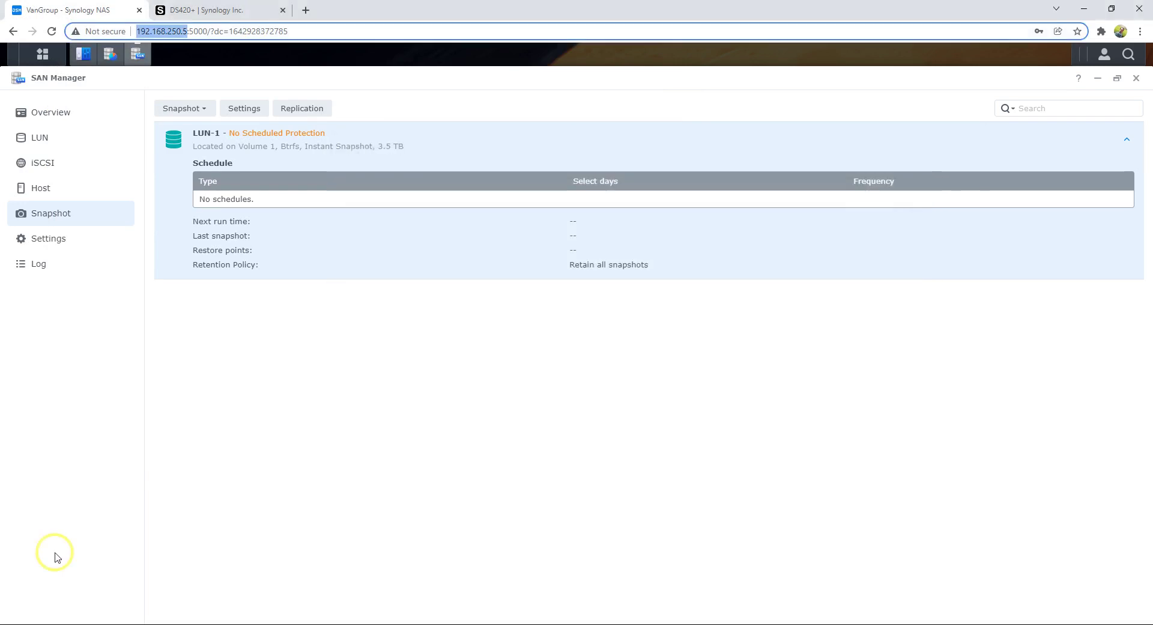
# - From Administrative Tools, launch iSCSI Initiator and agree to start the iSCSI service
pyautogui.click(18, 622)
pyautogui.write('a')
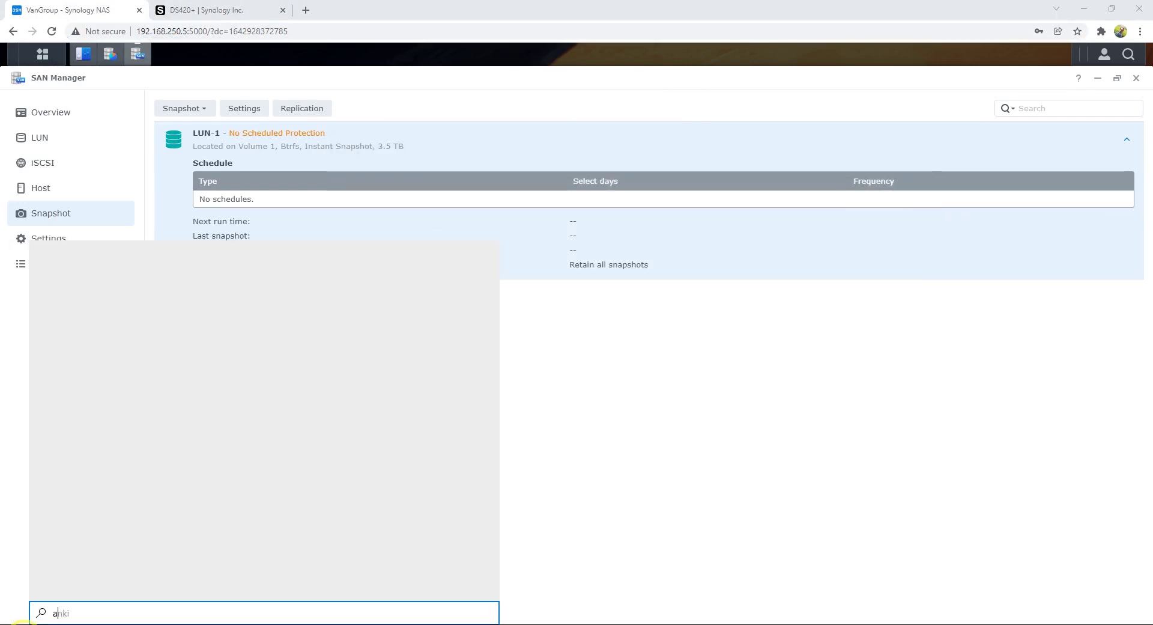
pyautogui.write('dminis')
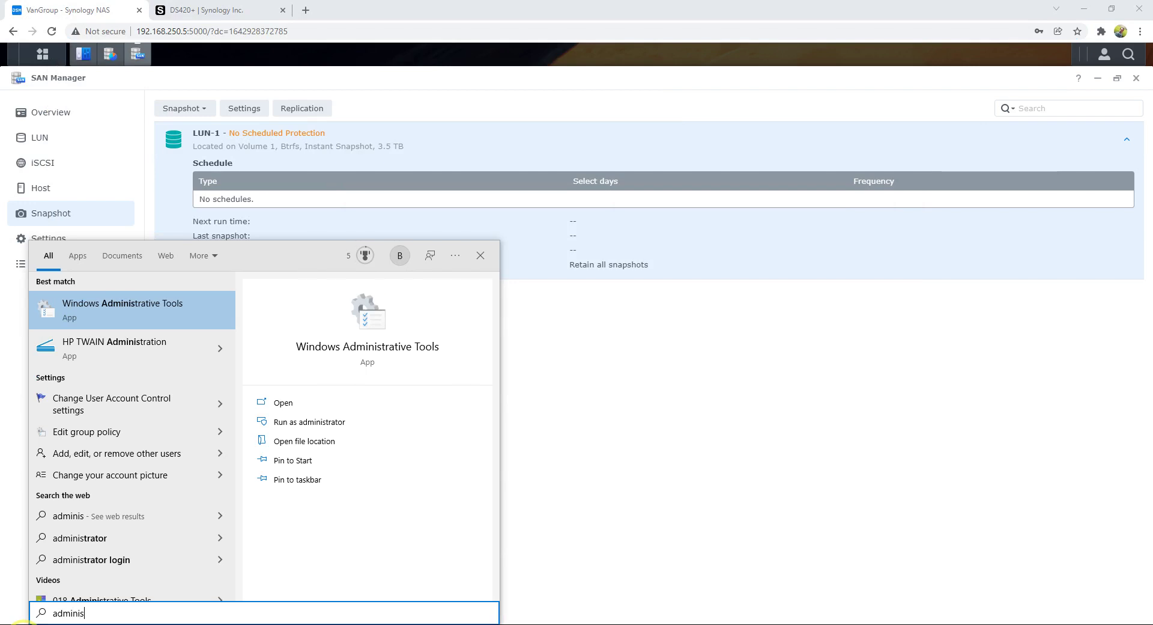
pyautogui.click(117, 316)
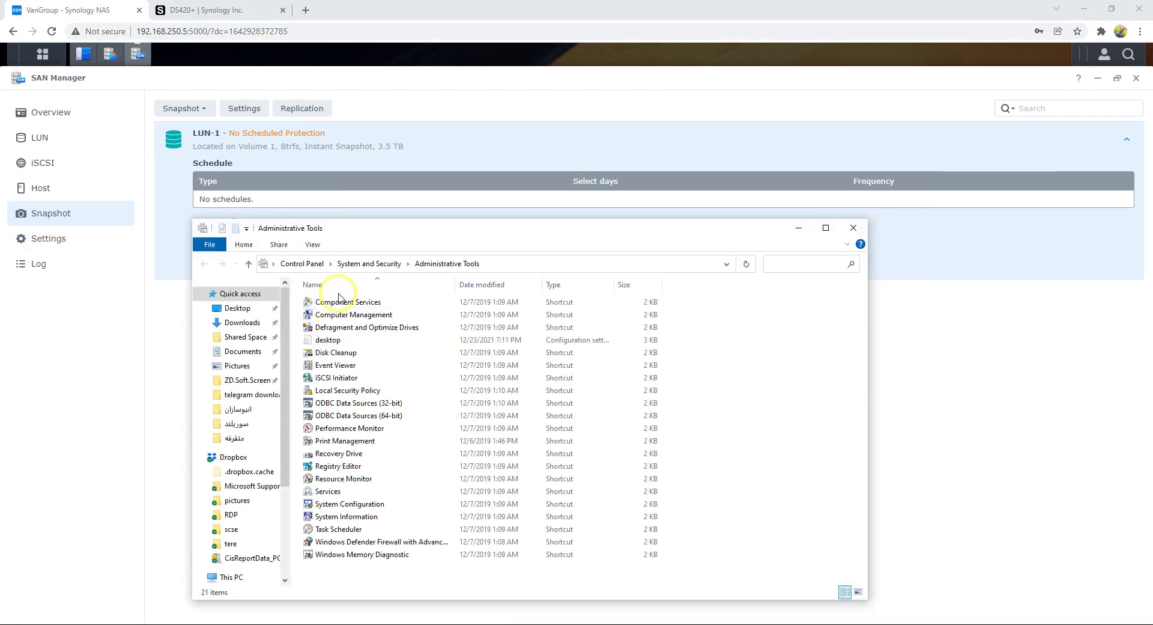
pyautogui.click(347, 481)
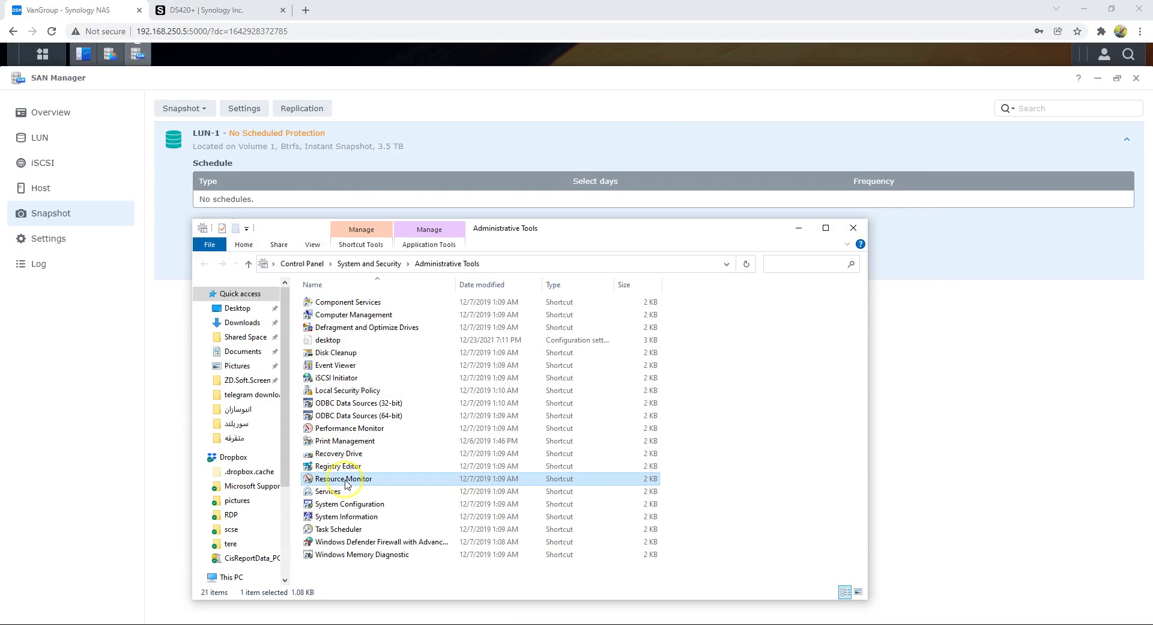
pyautogui.press('i')
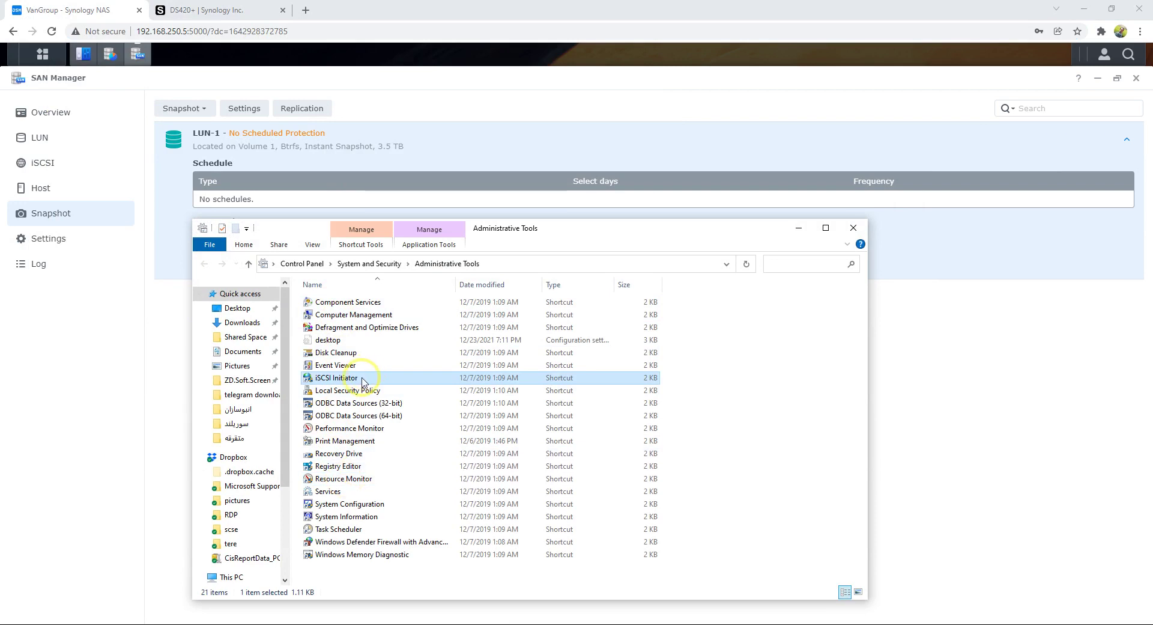
pyautogui.doubleClick(363, 382)
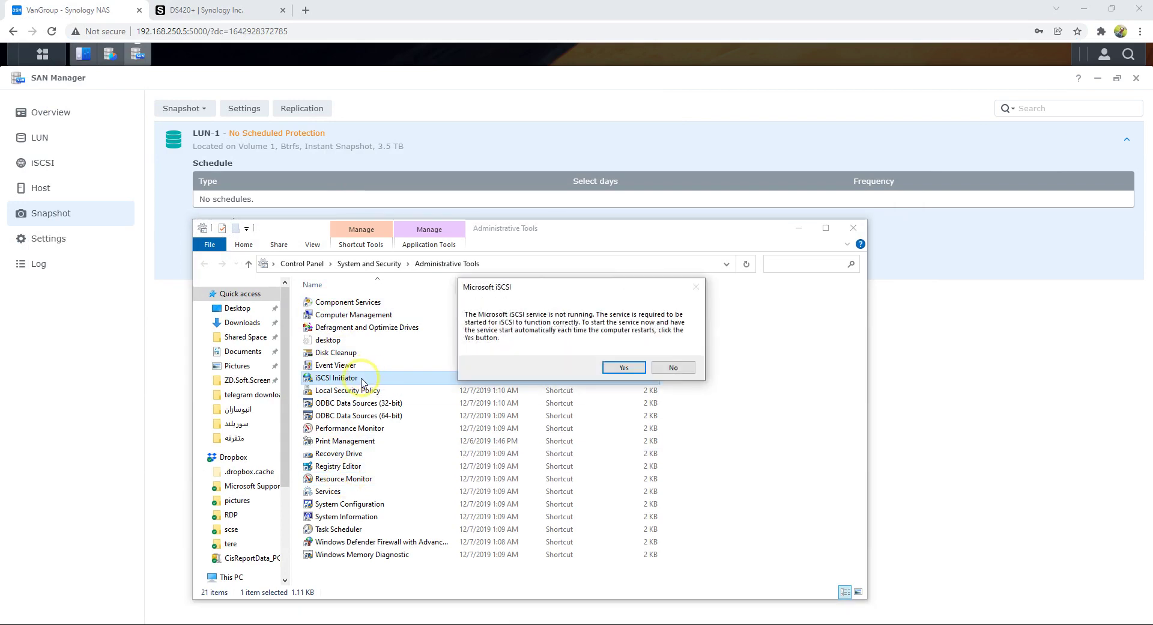
pyautogui.click(626, 368)
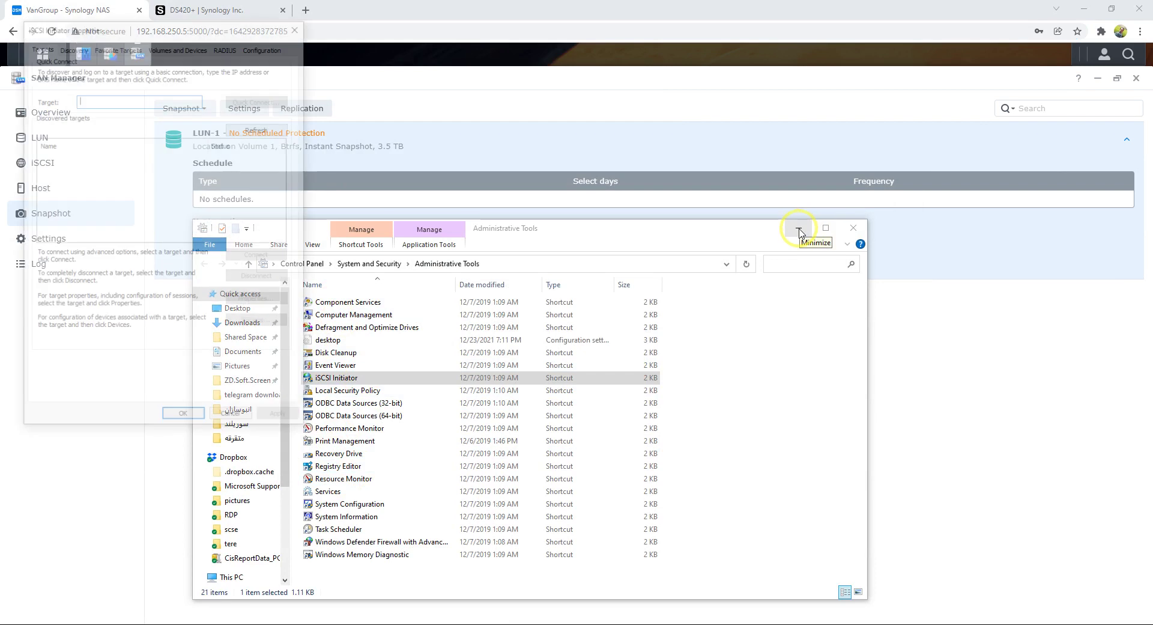
pyautogui.click(799, 230)
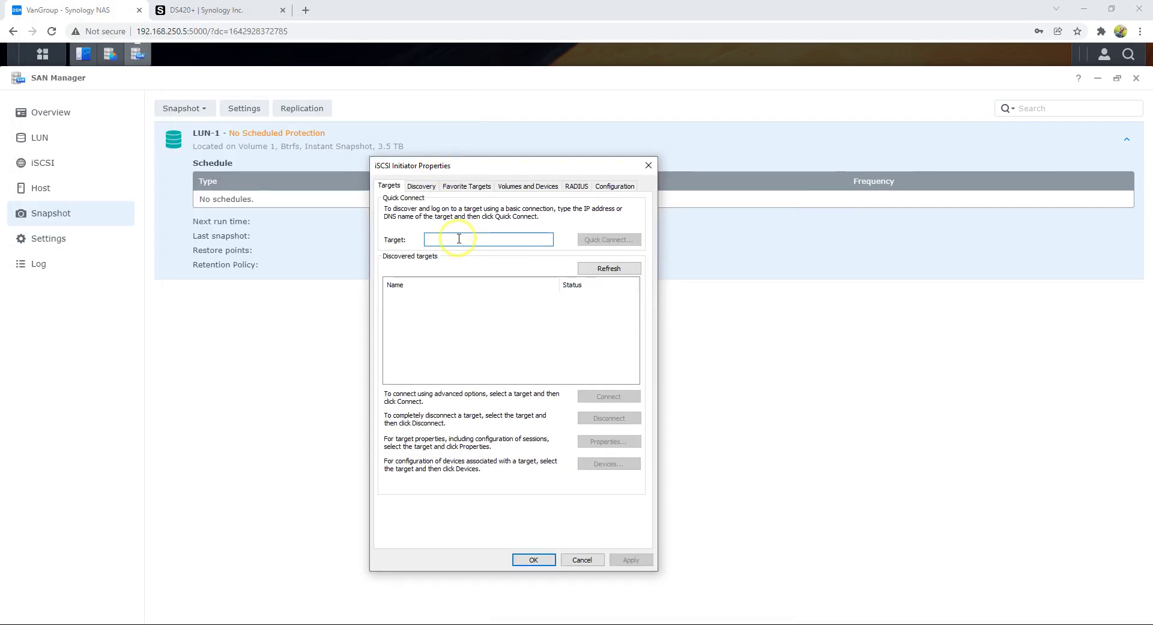
# - Quick Connect to the target at 192.168.250.5, then show This PC in File Explorer
pyautogui.write('192.168.250.5')
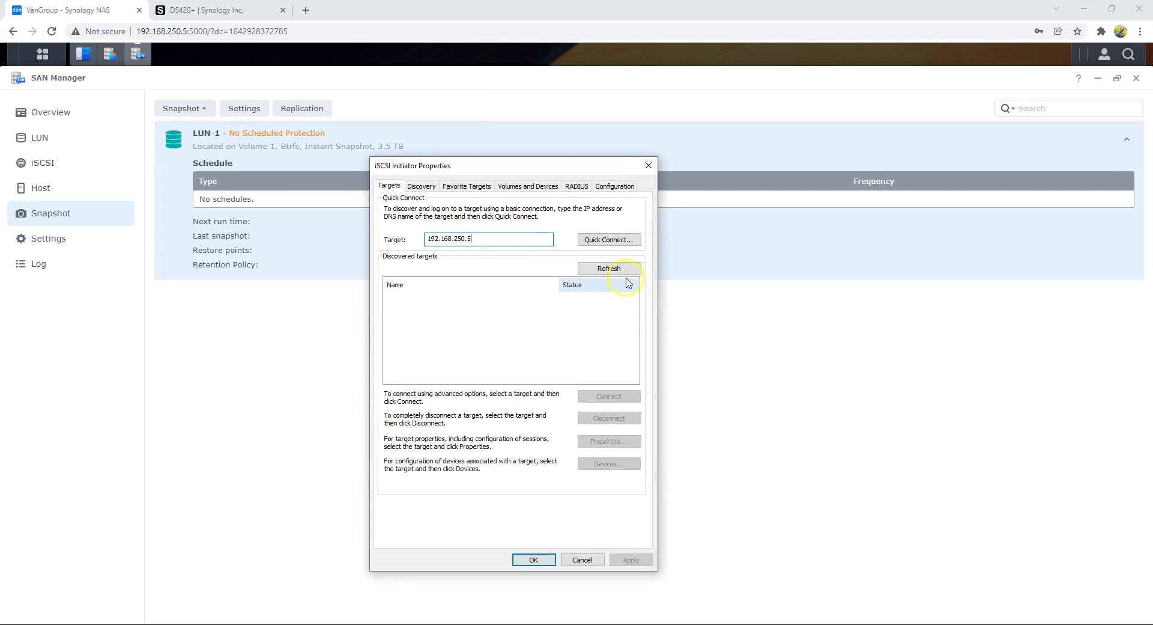
pyautogui.click(608, 239)
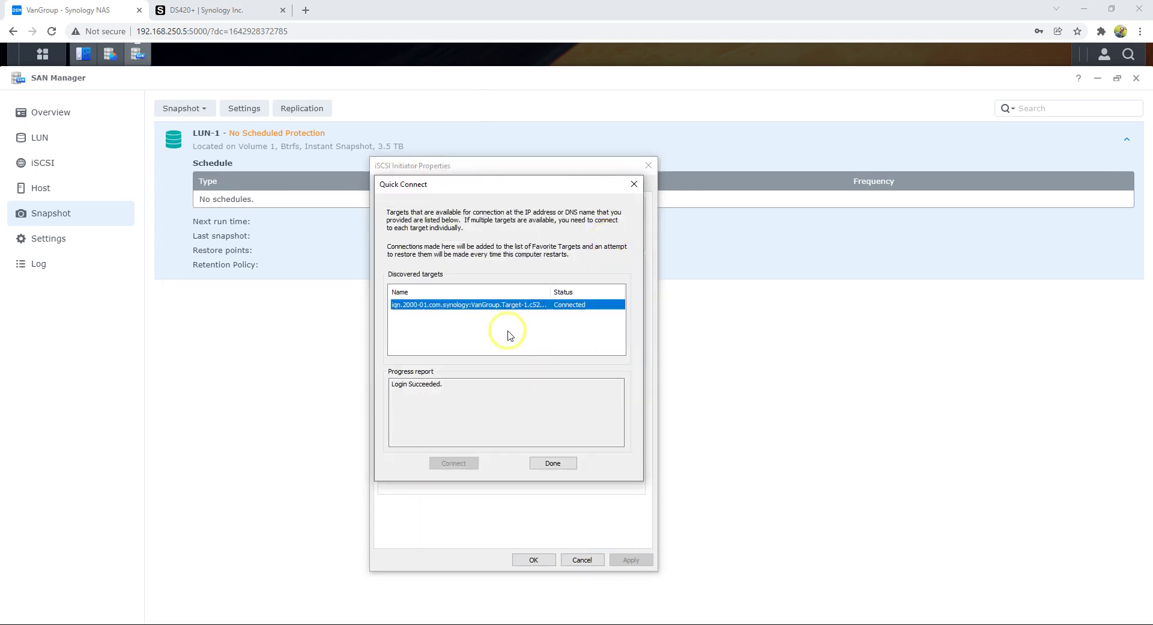
pyautogui.click(553, 463)
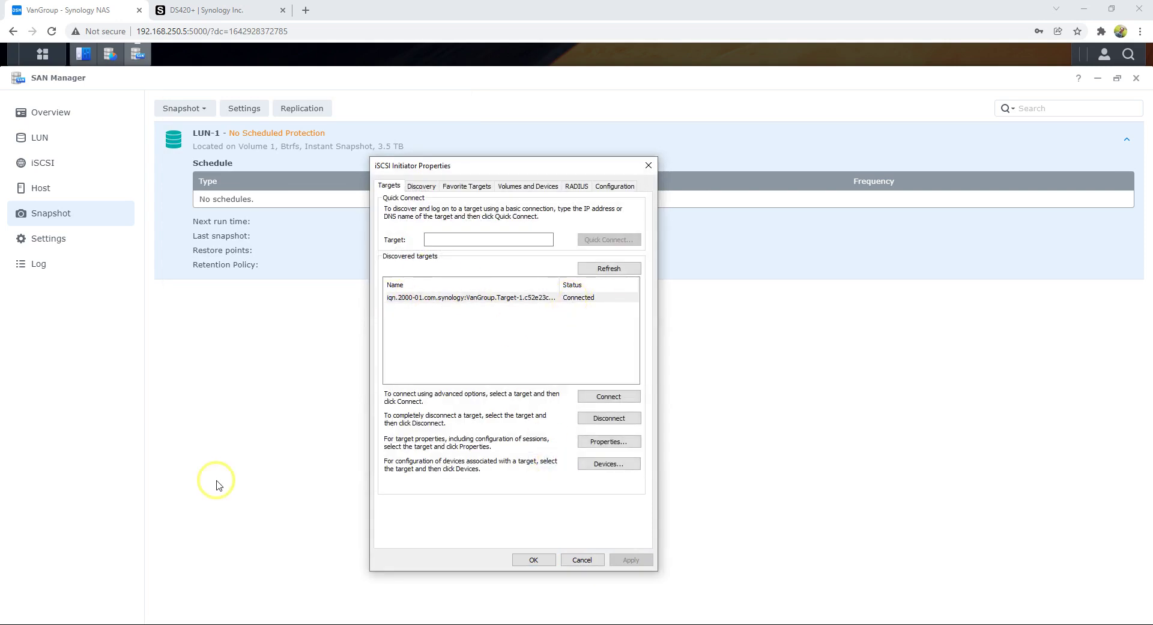
pyautogui.click(167, 624)
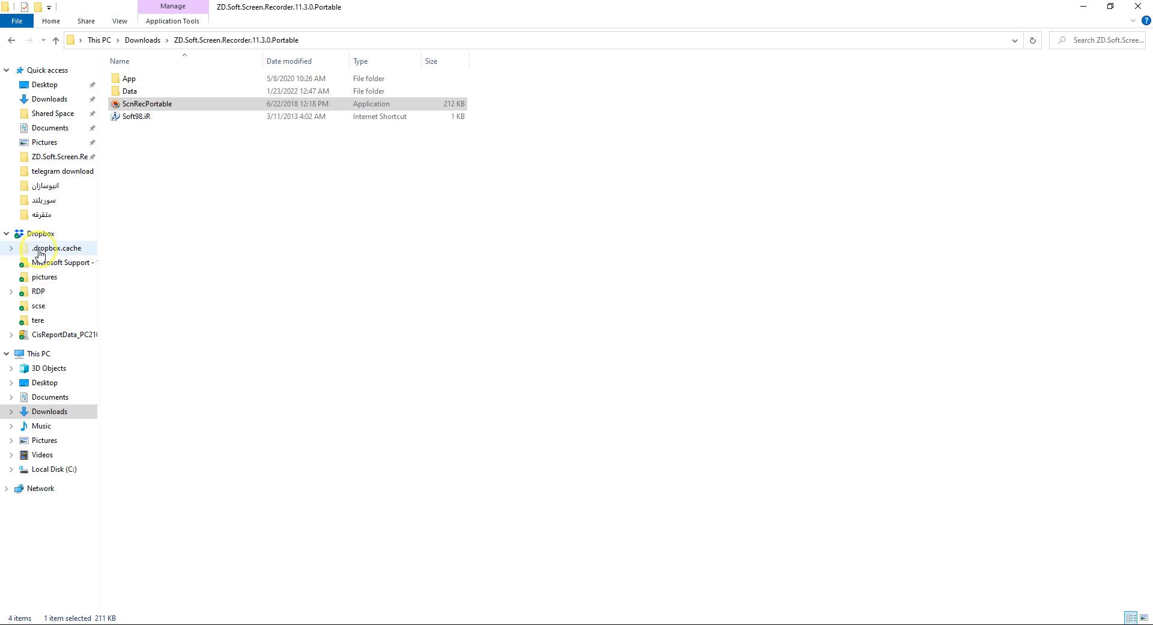
pyautogui.click(62, 358)
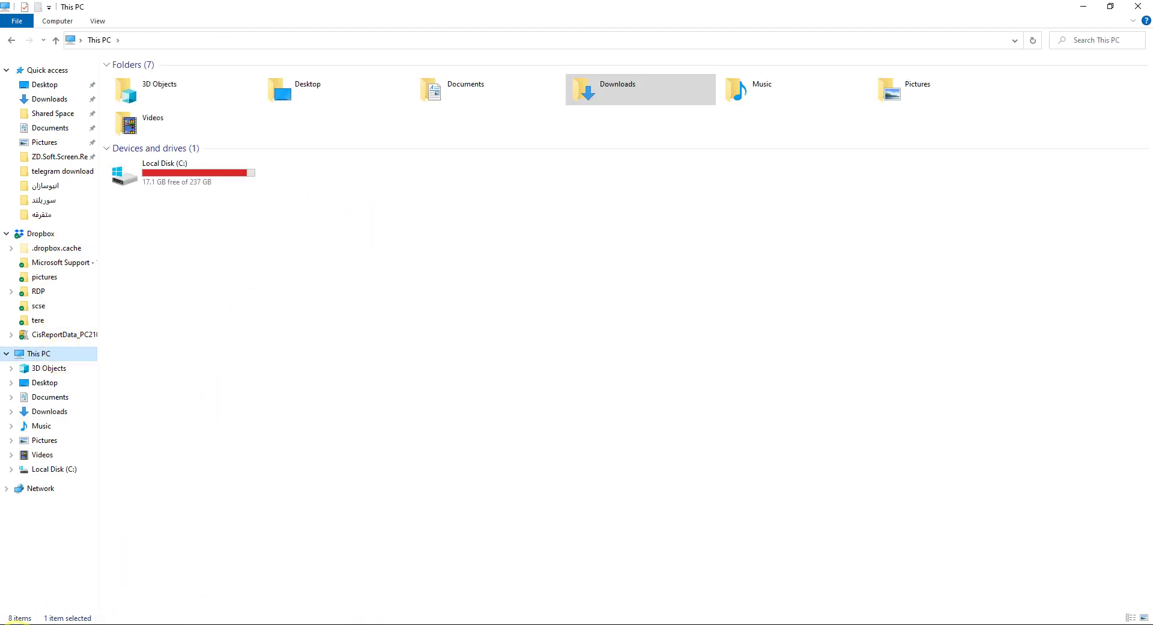
# - Open Disk Management in Computer Management and initialize Disk 1 with GPT
pyautogui.click(15, 624)
pyautogui.write('compu')
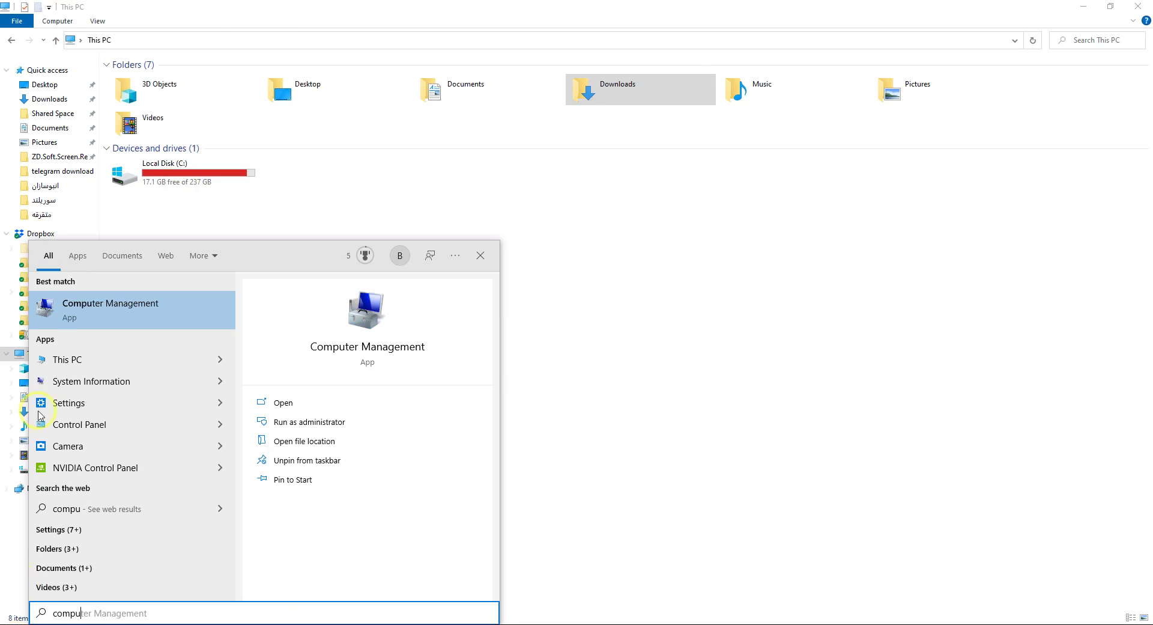
pyautogui.click(114, 311)
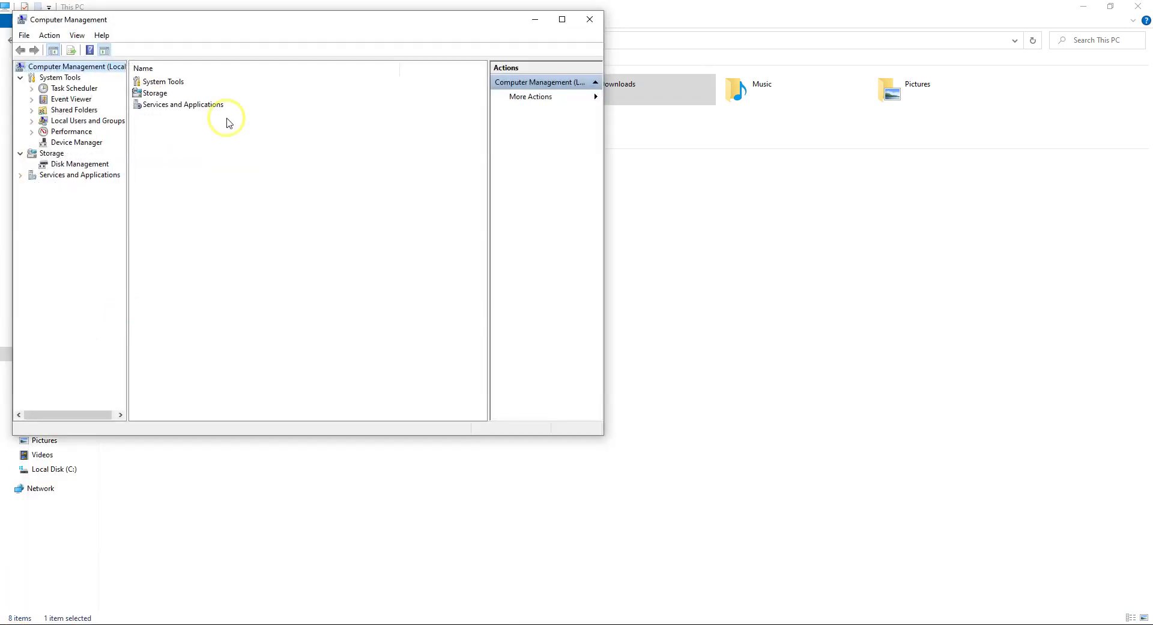
pyautogui.moveTo(198, 26); pyautogui.dragTo(469, 141)
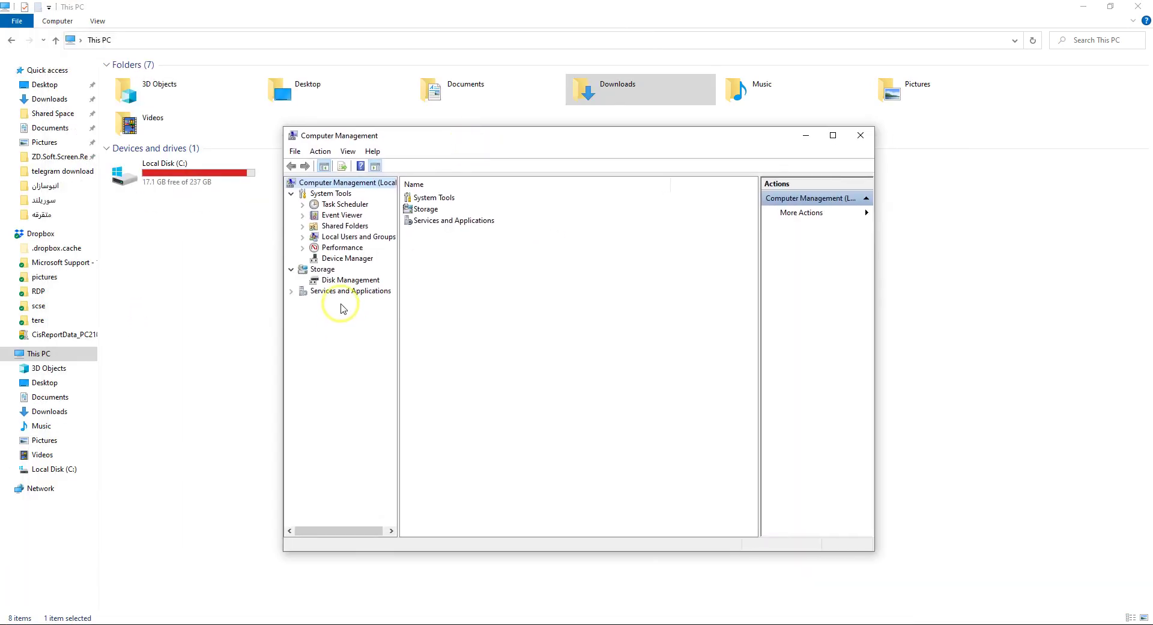
pyautogui.click(352, 281)
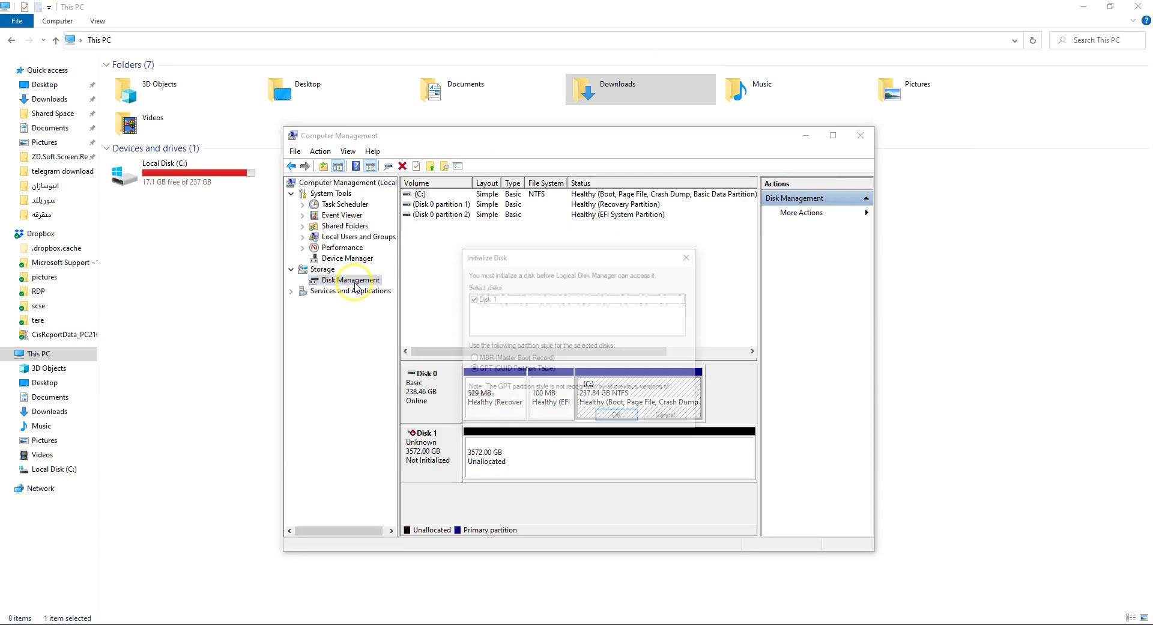
pyautogui.moveTo(547, 249); pyautogui.dragTo(501, 164)
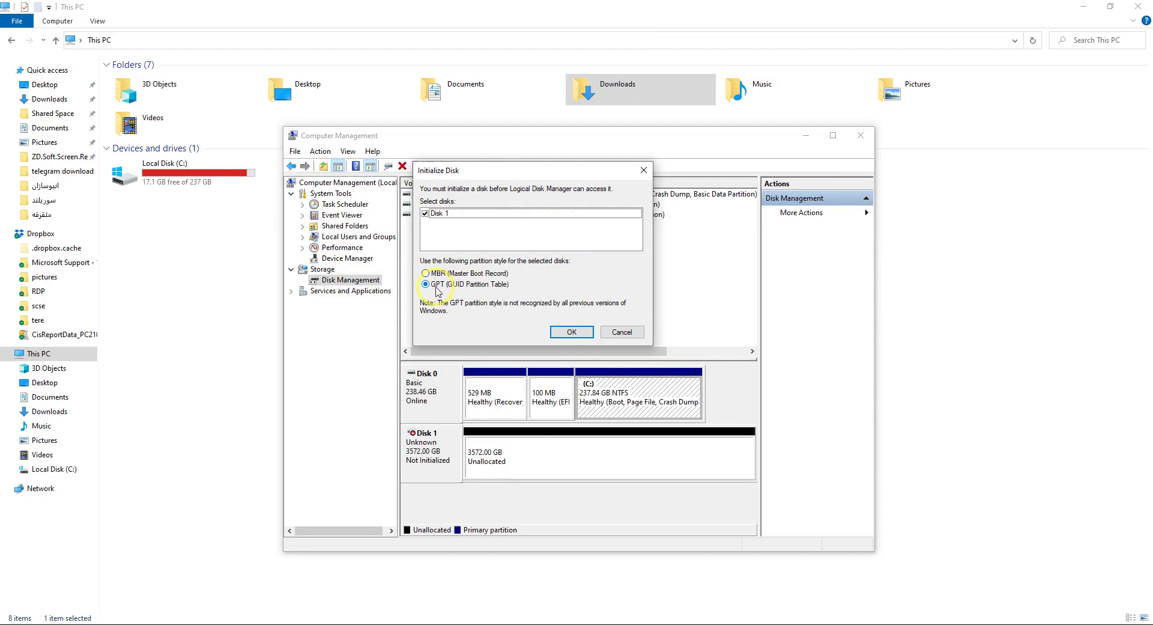
pyautogui.click(570, 331)
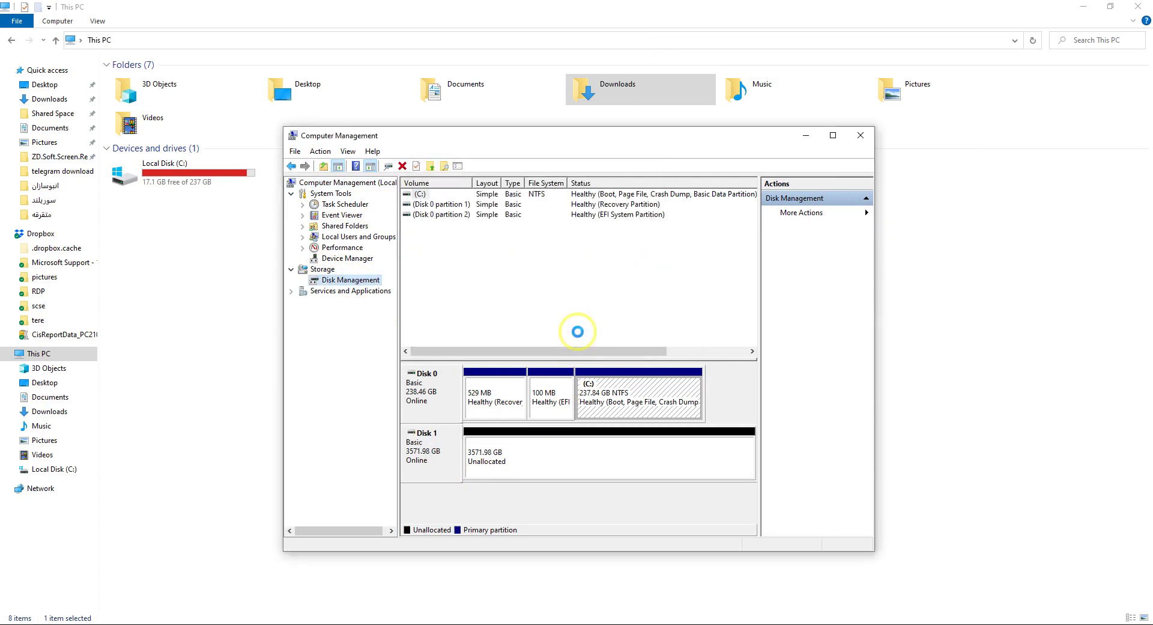
# - Run the New Simple Volume wizard on Disk 1's unallocated space, keeping the full size
pyautogui.rightClick(491, 457)
pyautogui.click(544, 459)
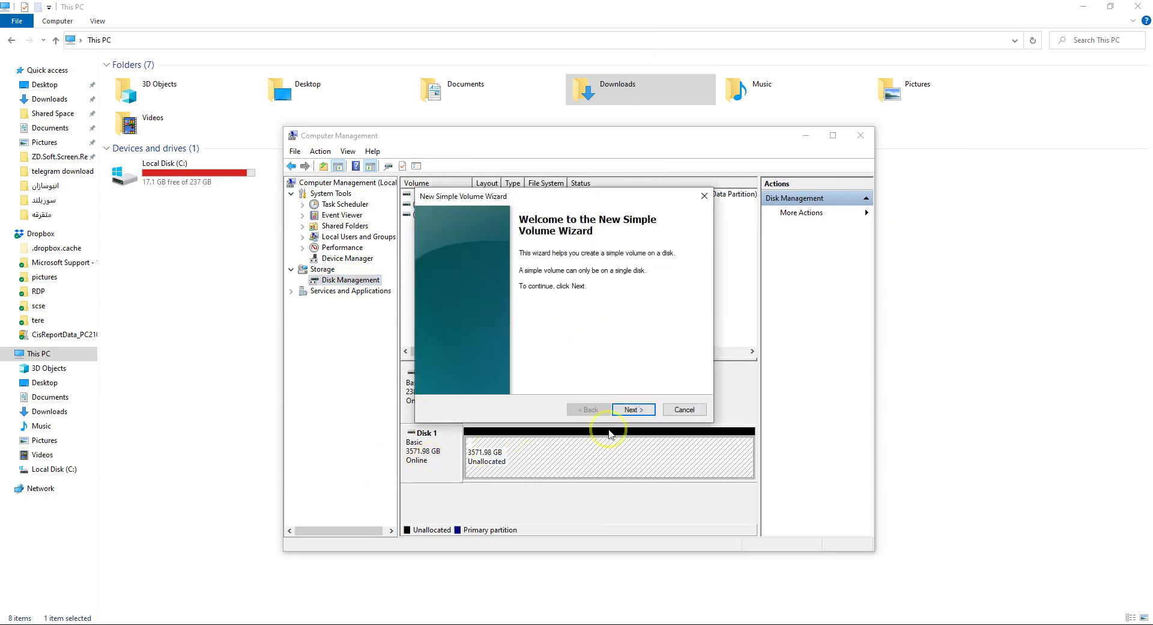
pyautogui.click(638, 413)
pyautogui.click(640, 413)
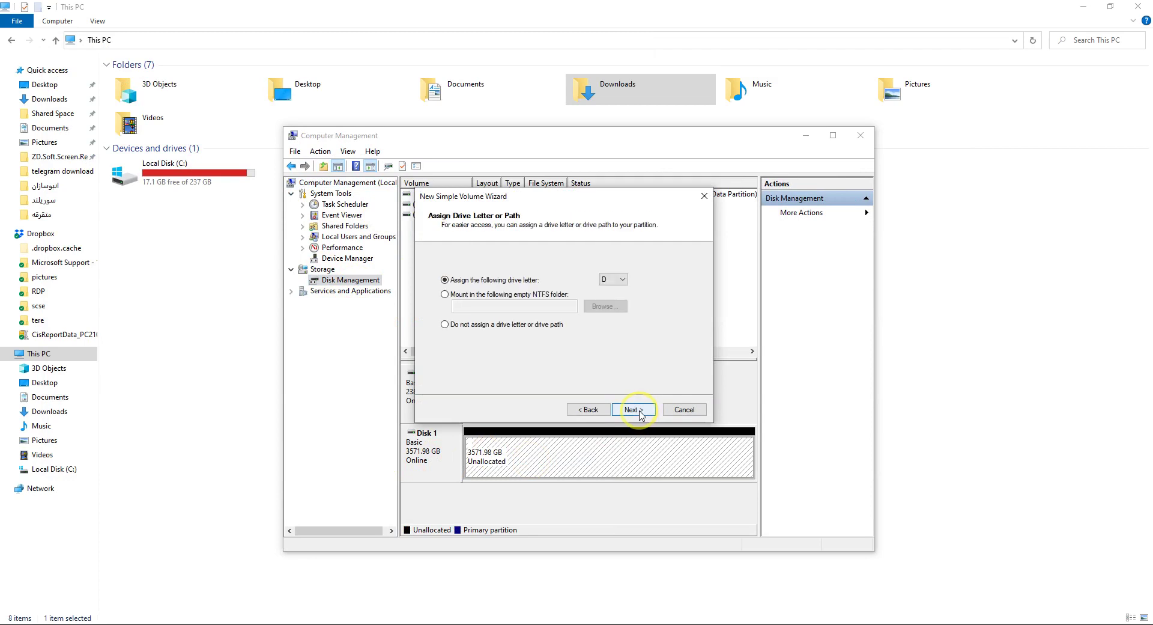
pyautogui.click(640, 414)
pyautogui.click(640, 414)
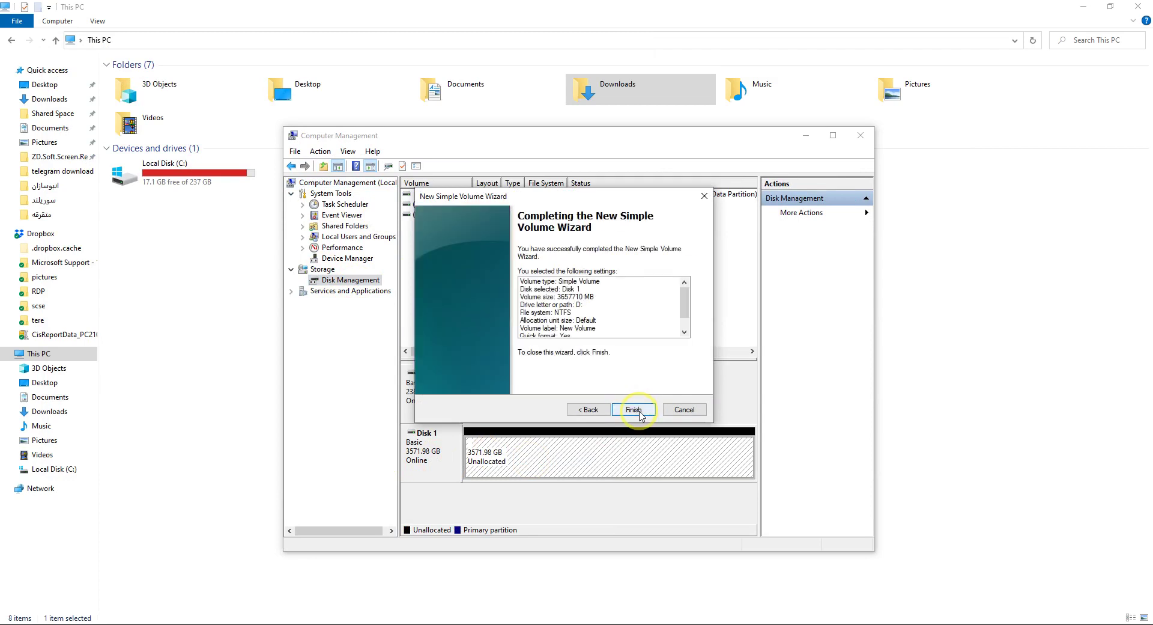
# - Change the drive letter to K, keep NTFS quick format, and finish the wizard
pyautogui.click(587, 418)
pyautogui.click(587, 411)
pyautogui.click(613, 279)
pyautogui.click(614, 368)
pyautogui.click(613, 279)
pyautogui.click(615, 361)
pyautogui.click(633, 409)
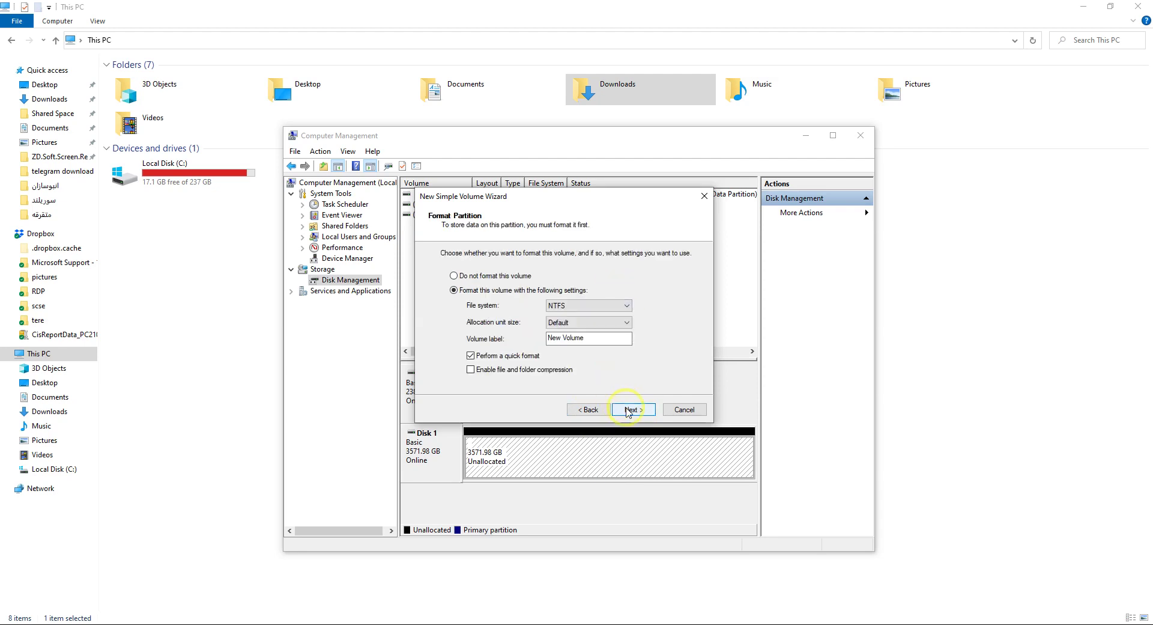
pyautogui.click(634, 409)
pyautogui.click(632, 410)
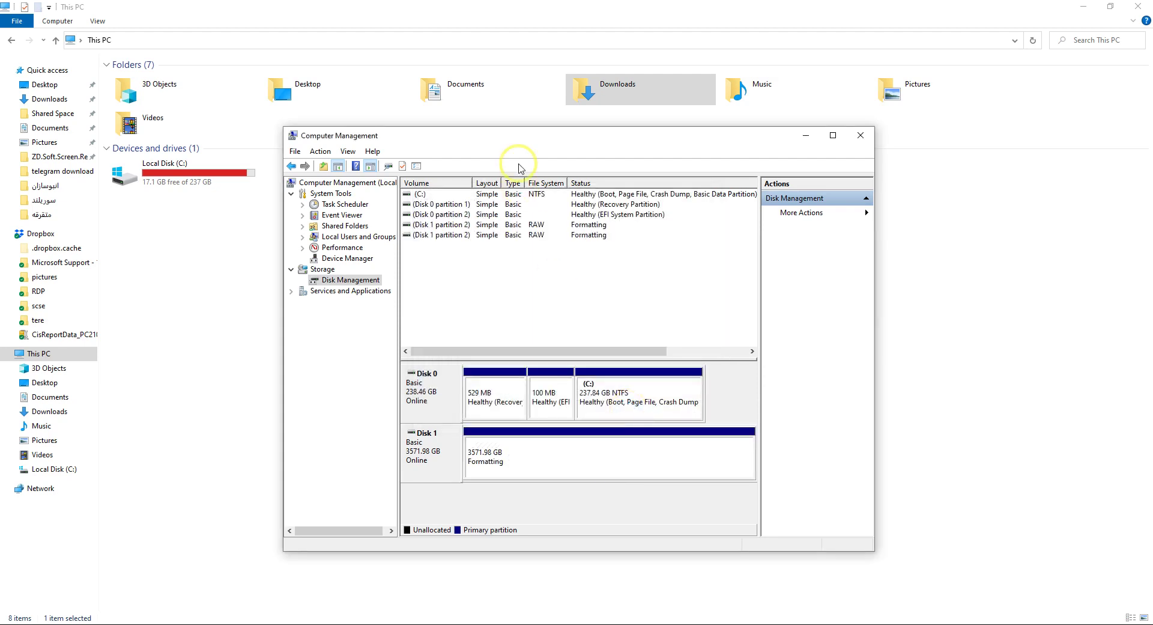
# - Reposition Computer Management and narrow Explorer's navigation pane
pyautogui.moveTo(520, 127); pyautogui.dragTo(433, 246)
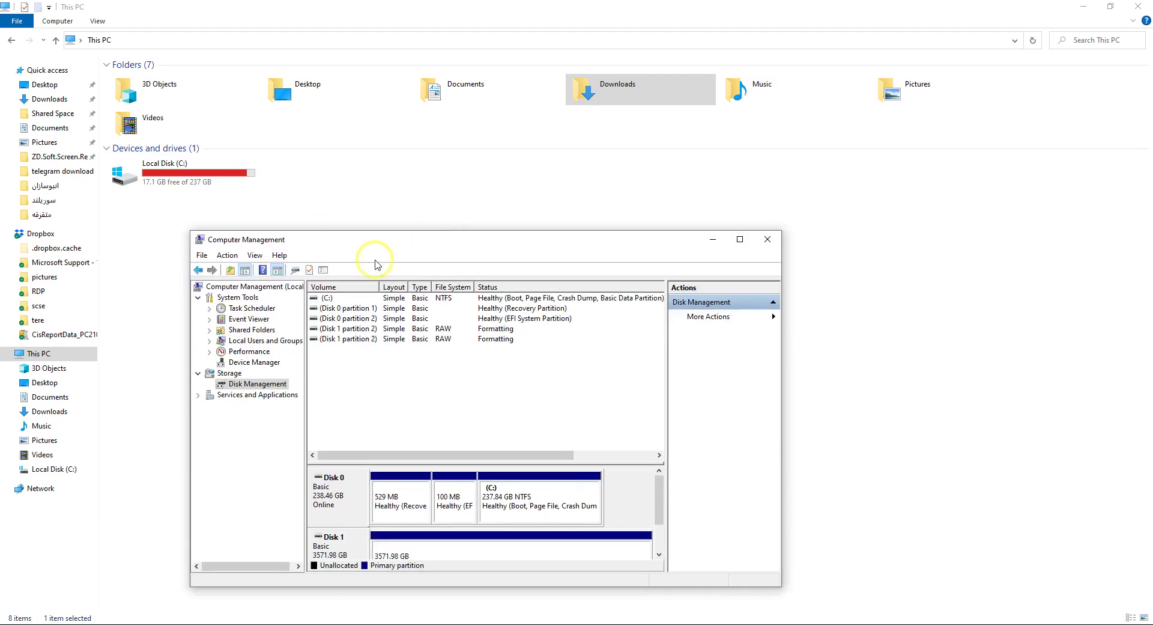
pyautogui.click(659, 530)
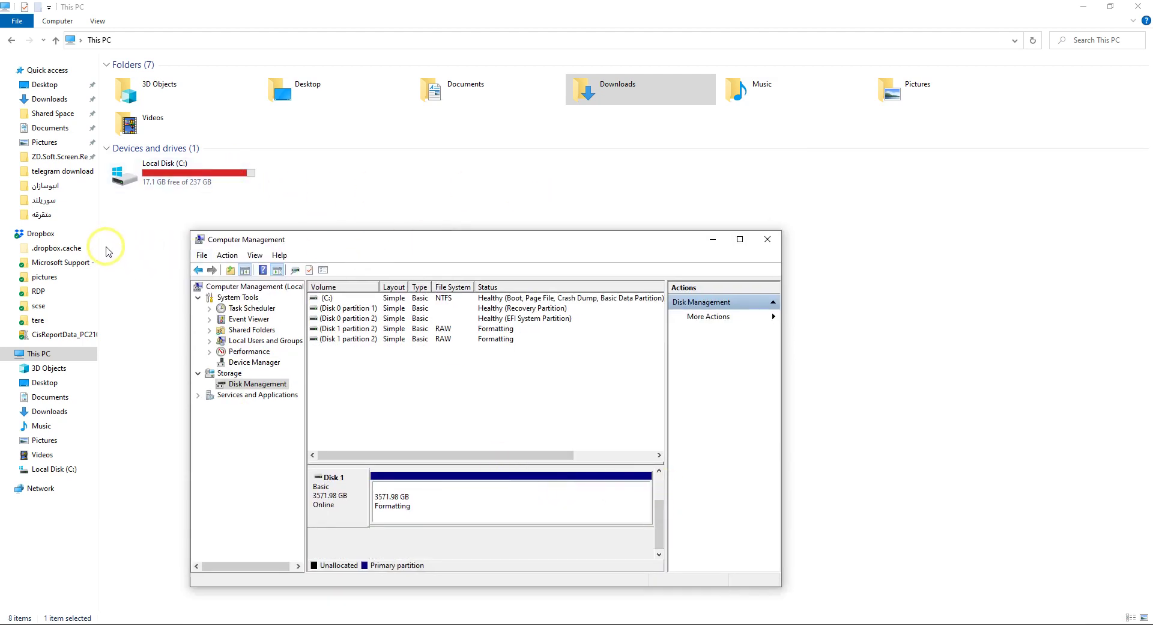
pyautogui.moveTo(99, 240); pyautogui.dragTo(27, 236)
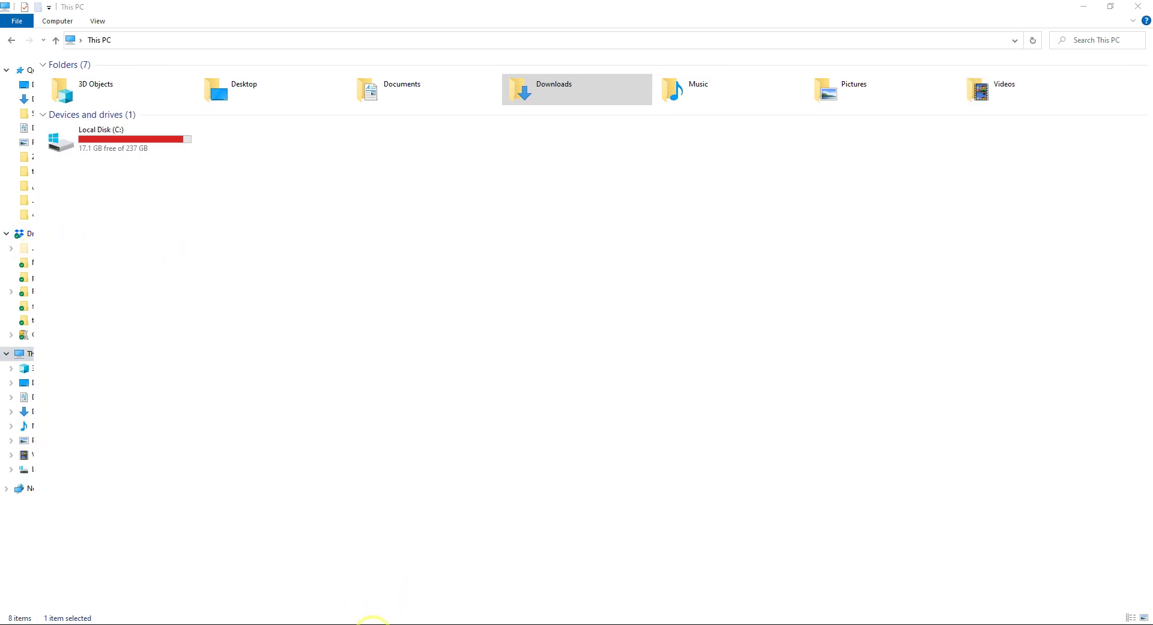
# - Close the iSCSI Initiator Properties and select Disk 1's formatting partition
pyautogui.click(403, 622)
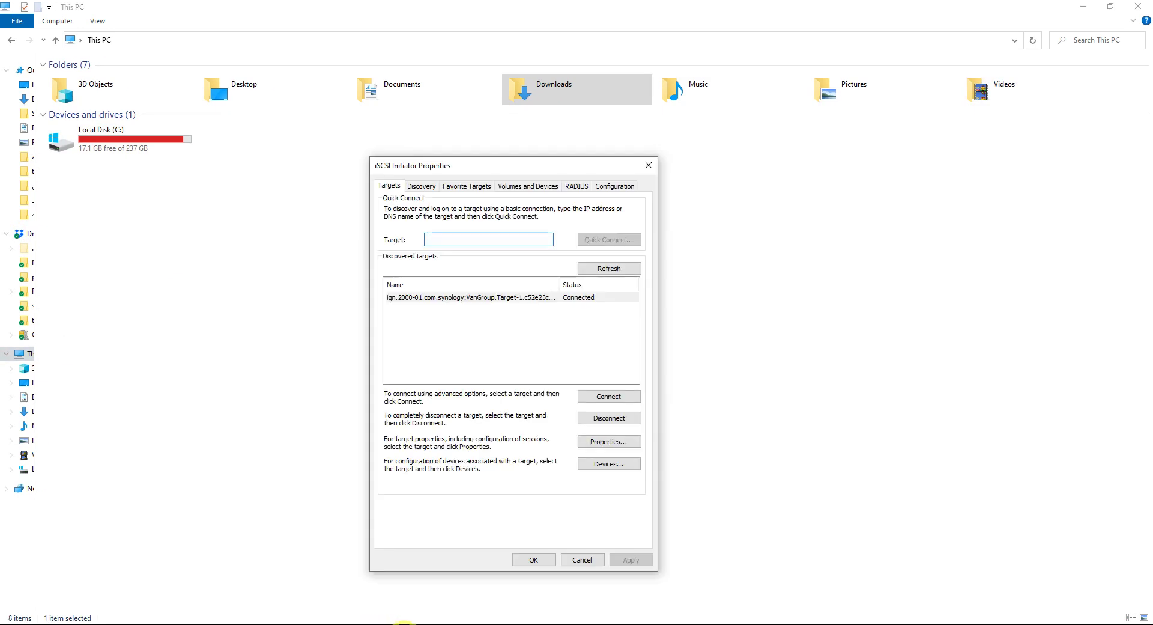
pyautogui.moveTo(222, 621)
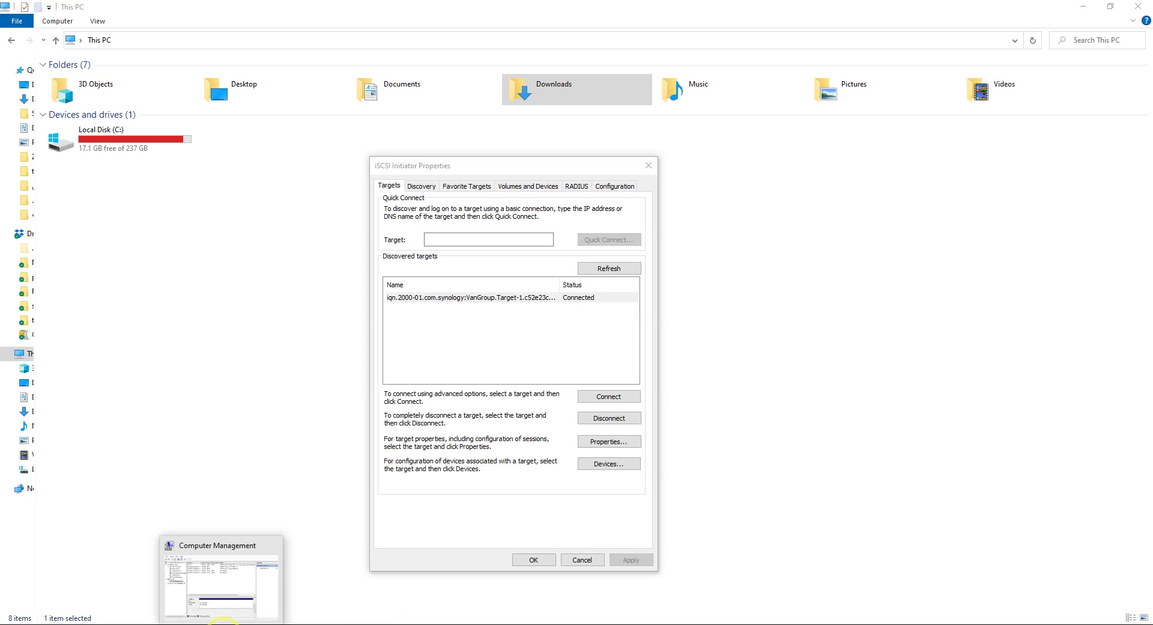
pyautogui.click(241, 585)
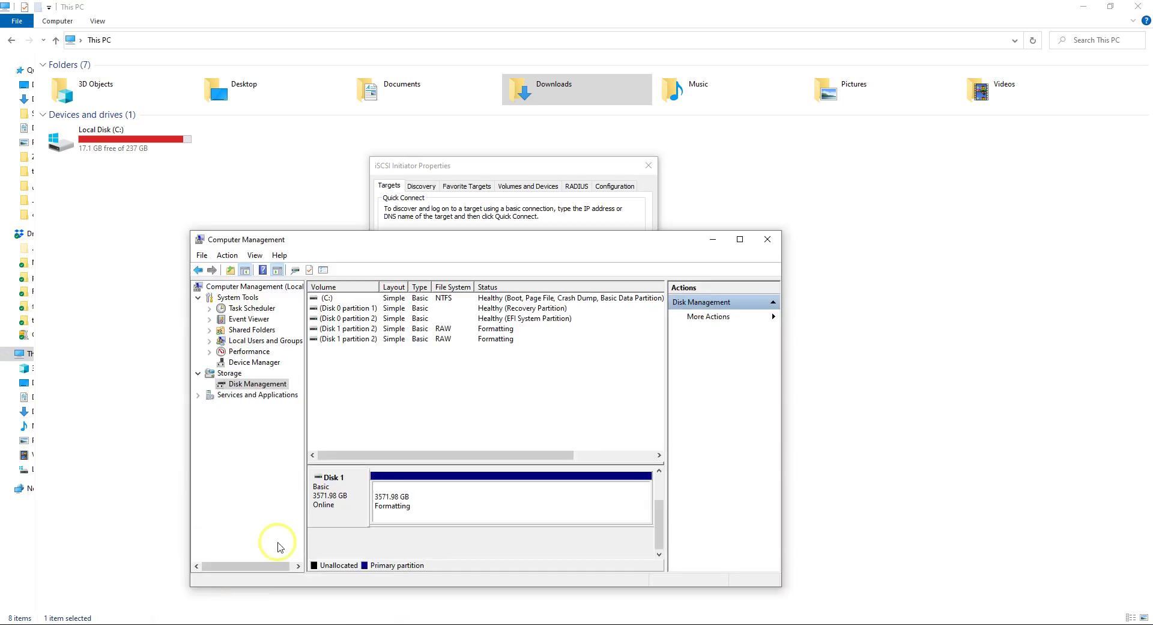
pyautogui.click(647, 167)
pyautogui.click(647, 168)
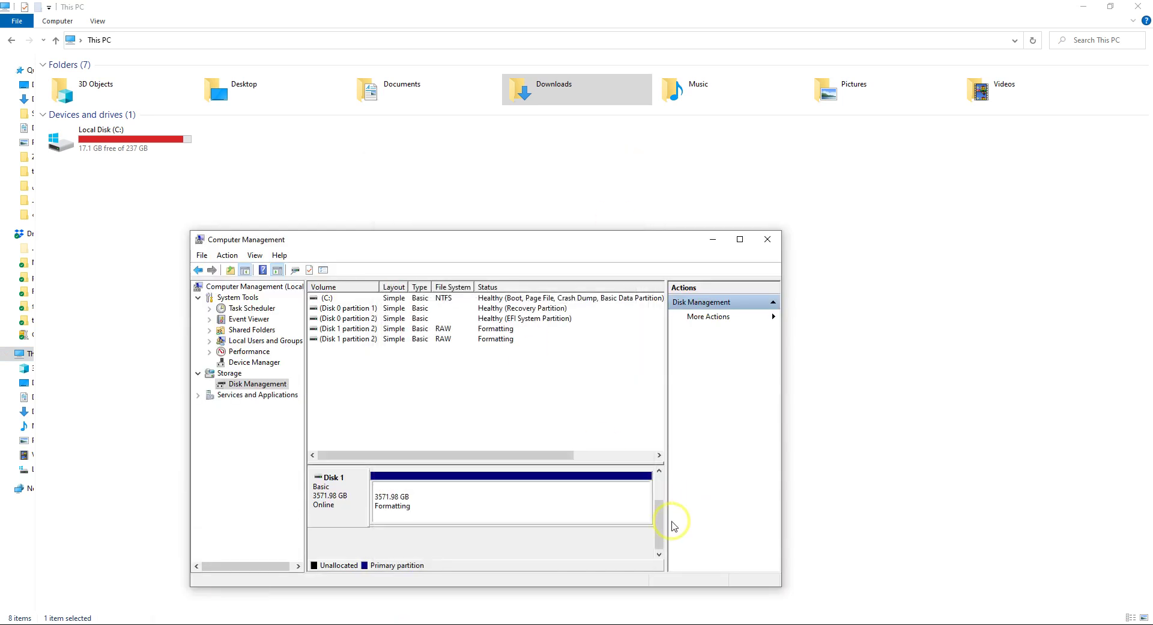
pyautogui.moveTo(659, 528)
pyautogui.mouseDown()
pyautogui.moveTo(661, 472)
pyautogui.moveTo(662, 535)
pyautogui.mouseUp()
pyautogui.click(545, 513)
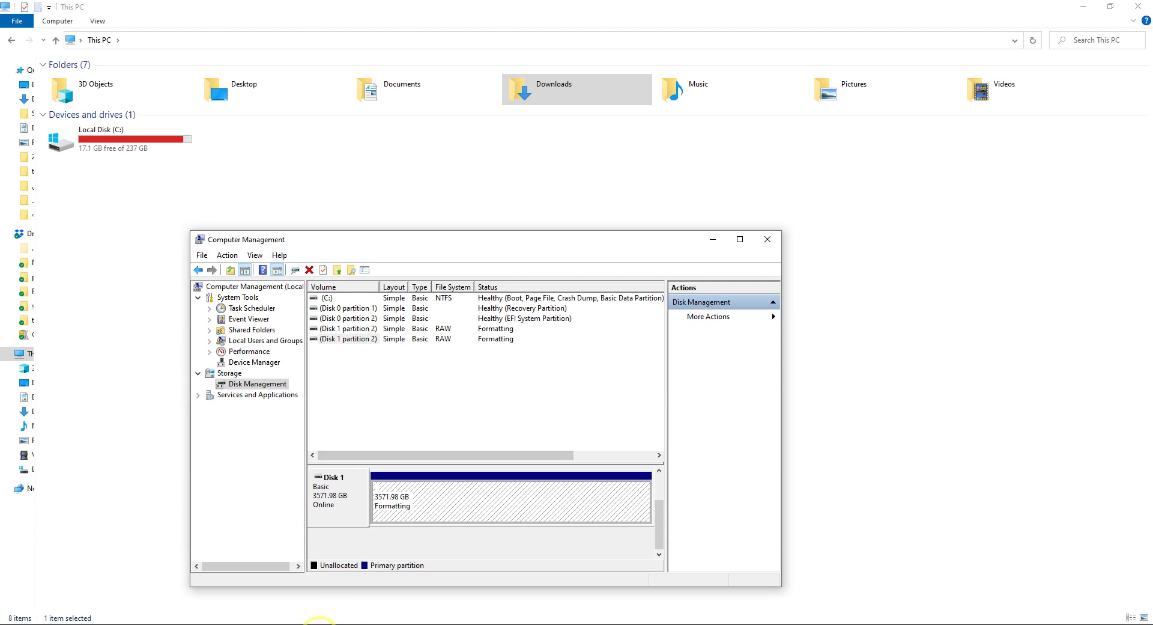
# - Decline the Dropbox prompt, browse New Volume (K:) in This PC, and return to DSM
pyautogui.click(313, 623)
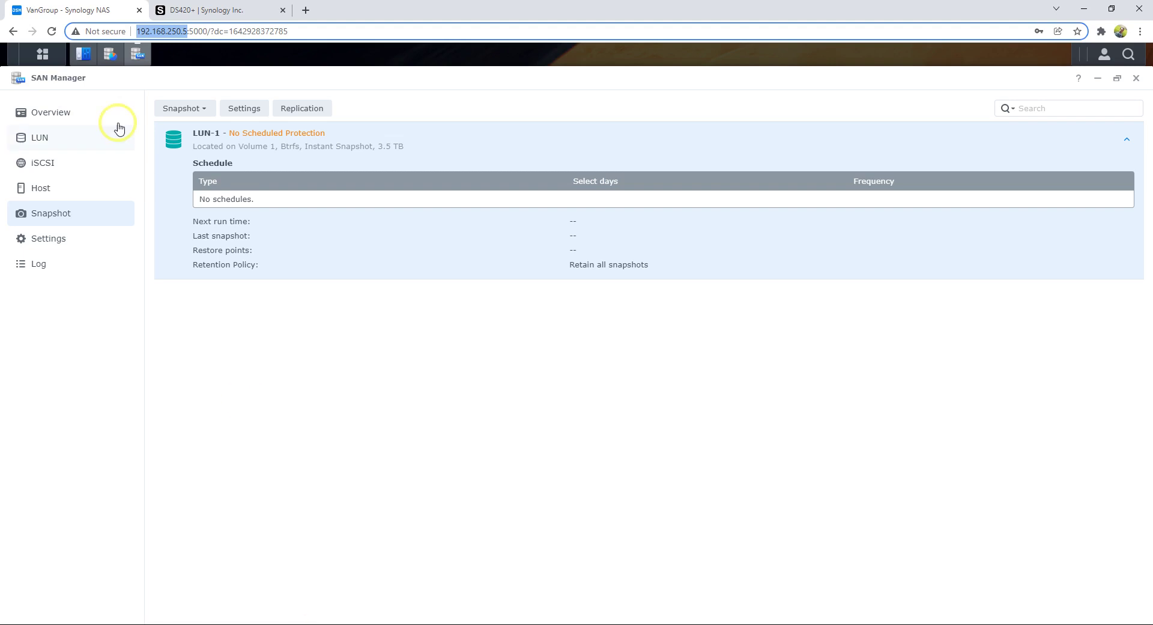
pyautogui.click(42, 56)
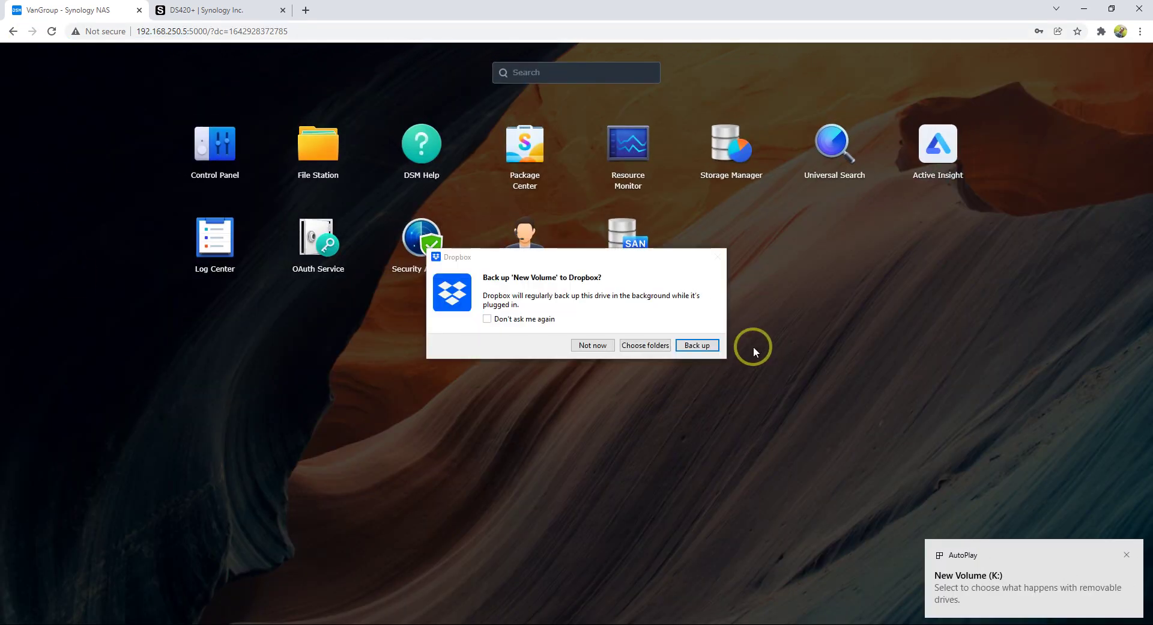
pyautogui.click(592, 345)
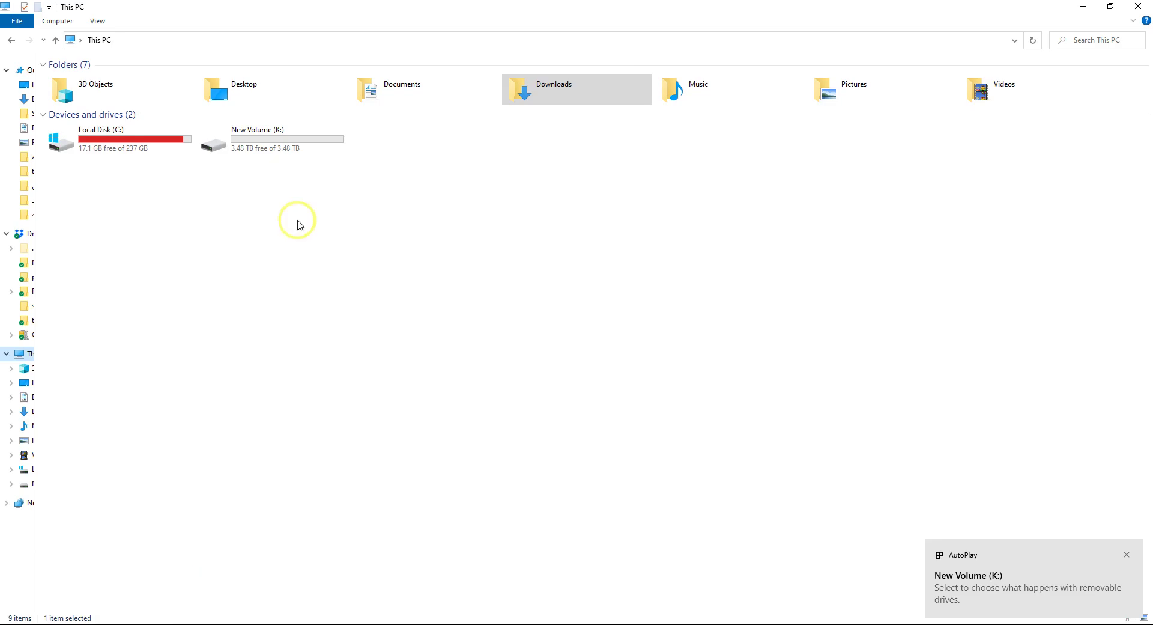
pyautogui.click(285, 147)
pyautogui.doubleClick(284, 148)
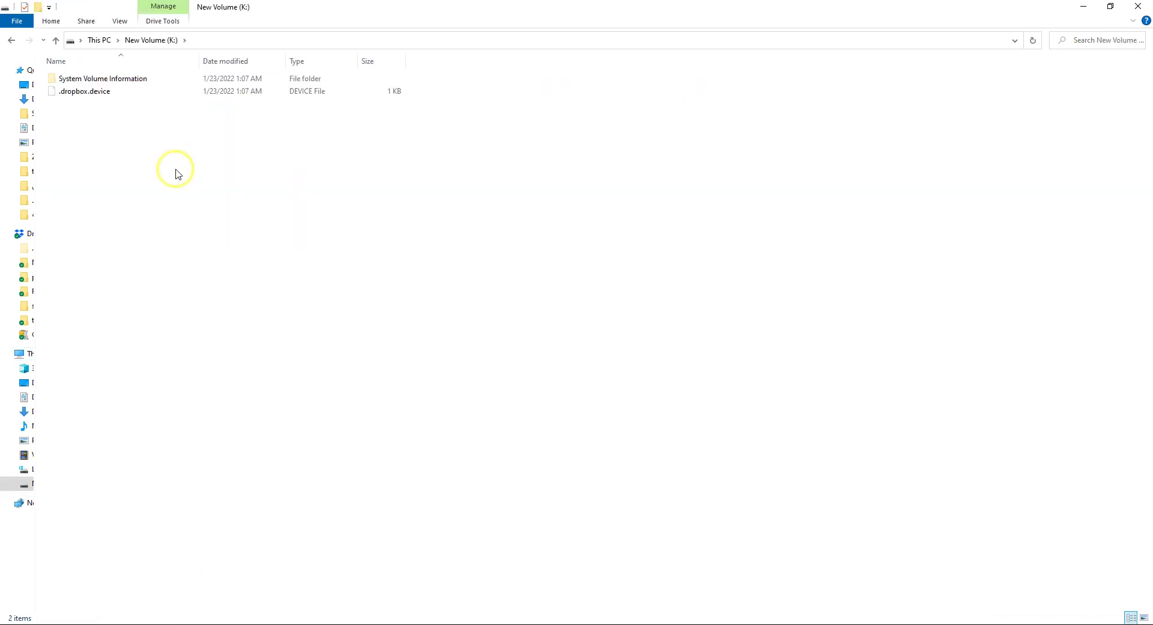
pyautogui.click(11, 41)
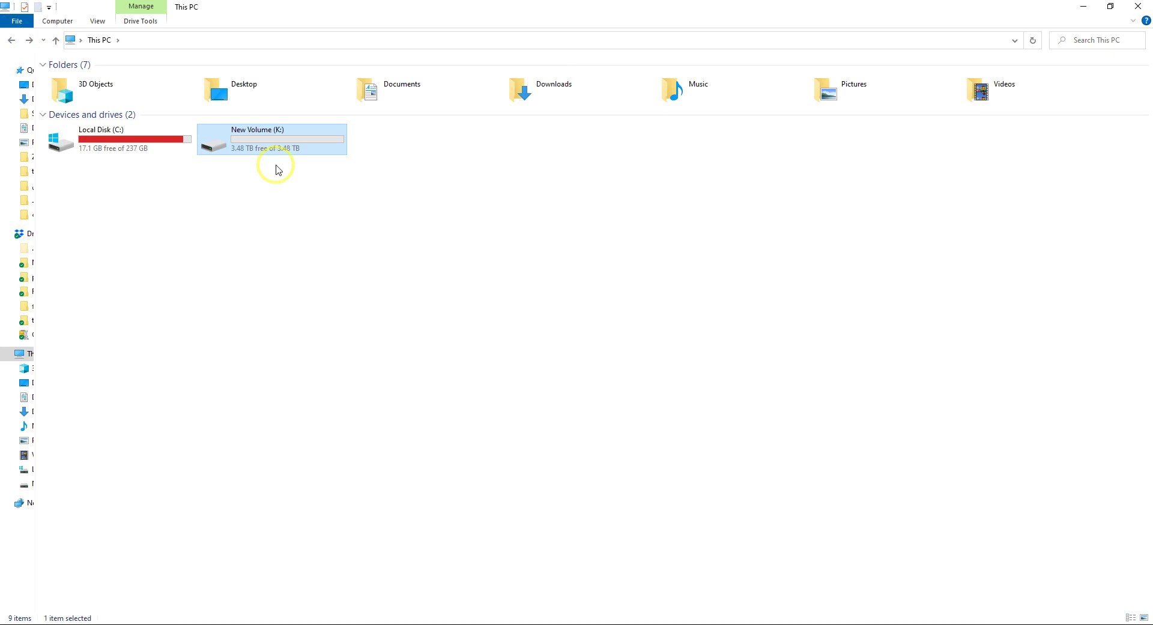
pyautogui.click(315, 623)
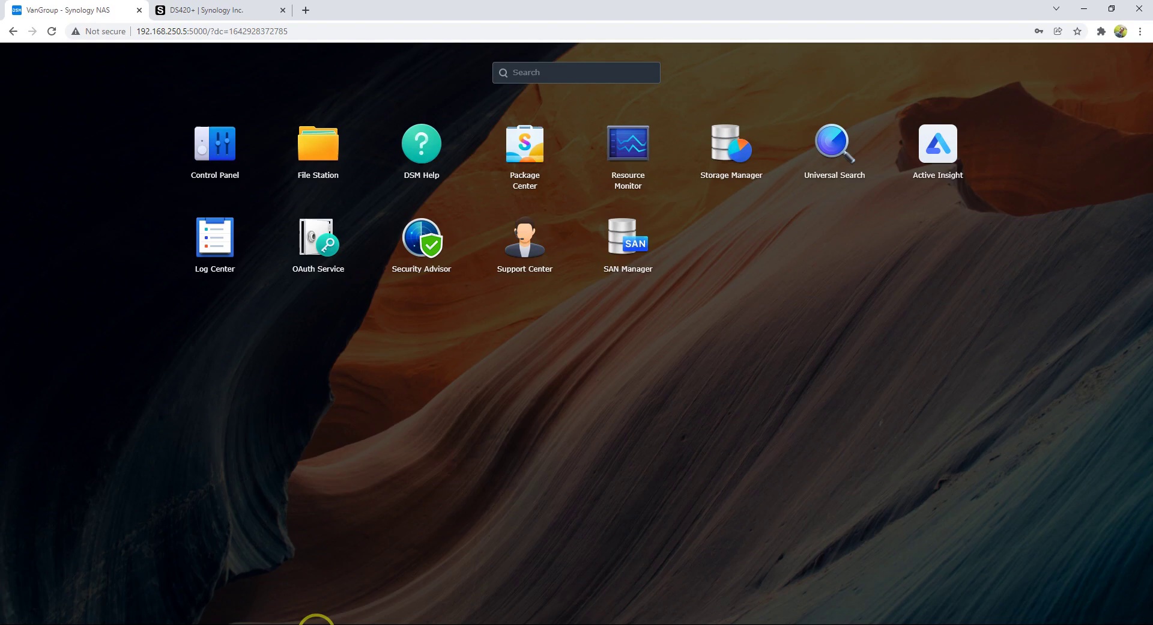
# - Open Control Panel > Network and review the general settings and LAN 1/LAN 2 interfaces
pyautogui.click(215, 158)
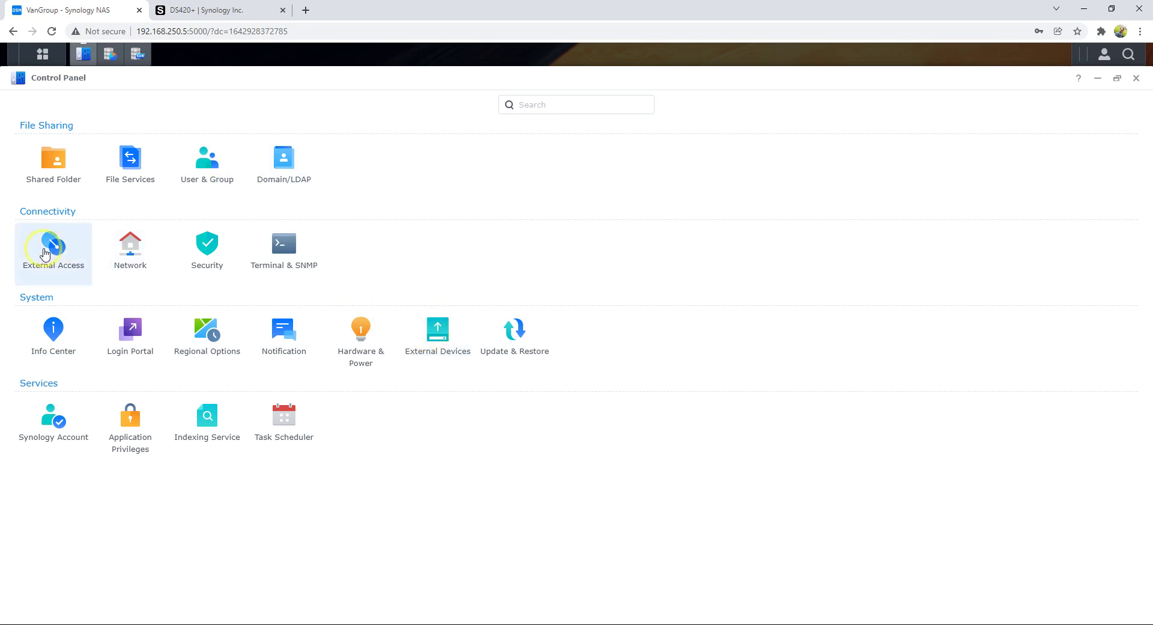
pyautogui.click(132, 265)
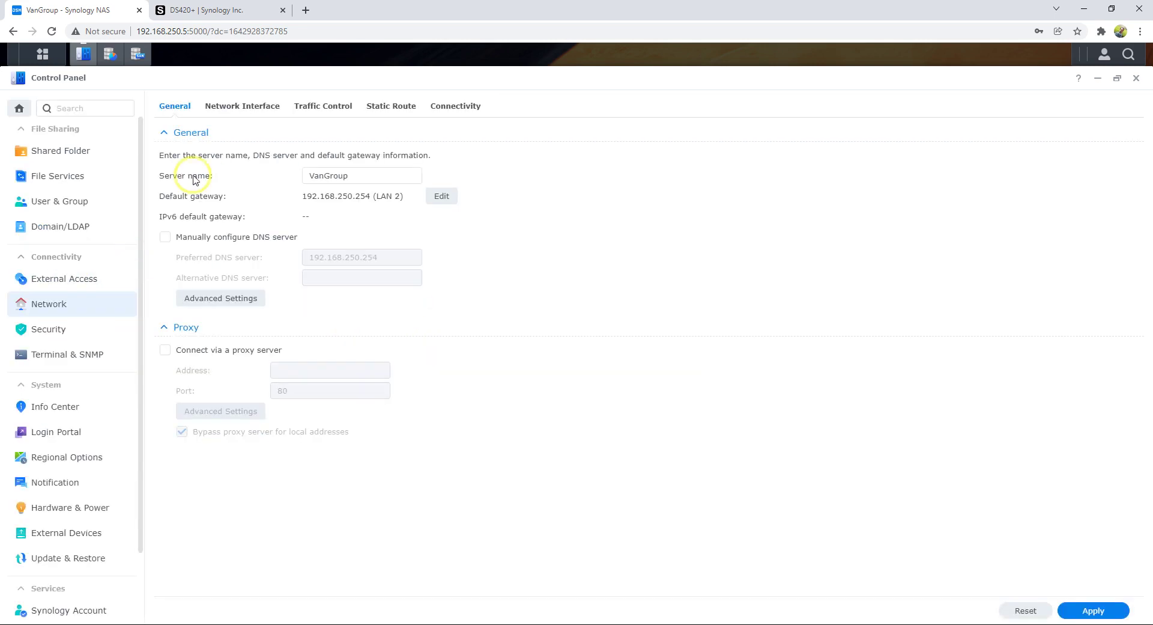
pyautogui.click(239, 108)
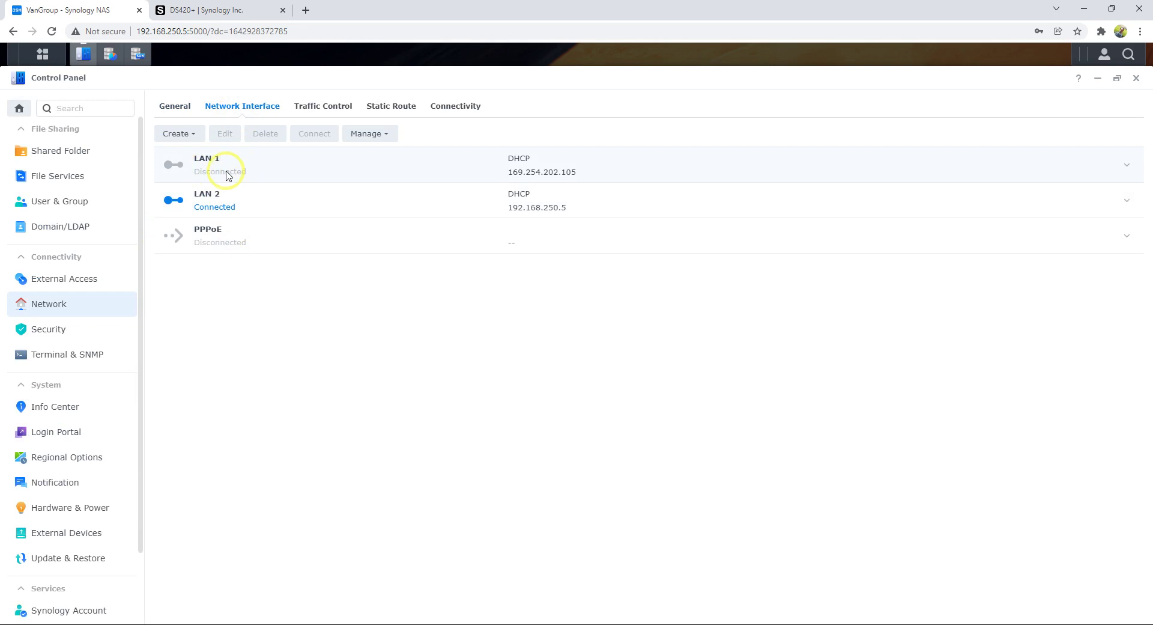
pyautogui.click(175, 107)
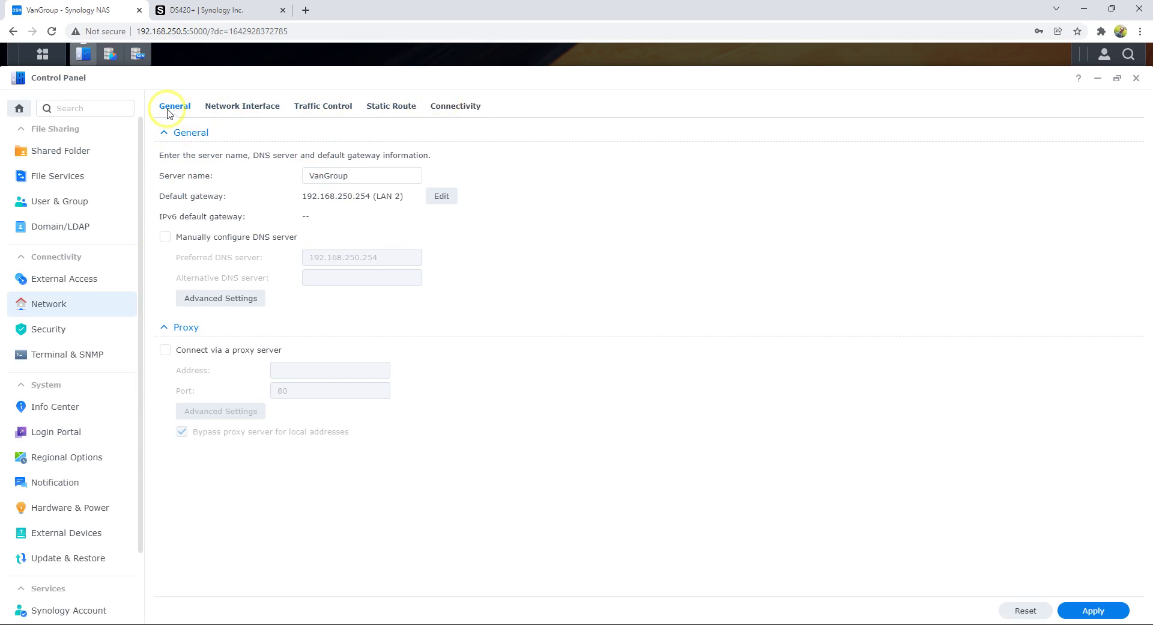
pyautogui.click(230, 112)
pyautogui.click(235, 201)
pyautogui.click(216, 174)
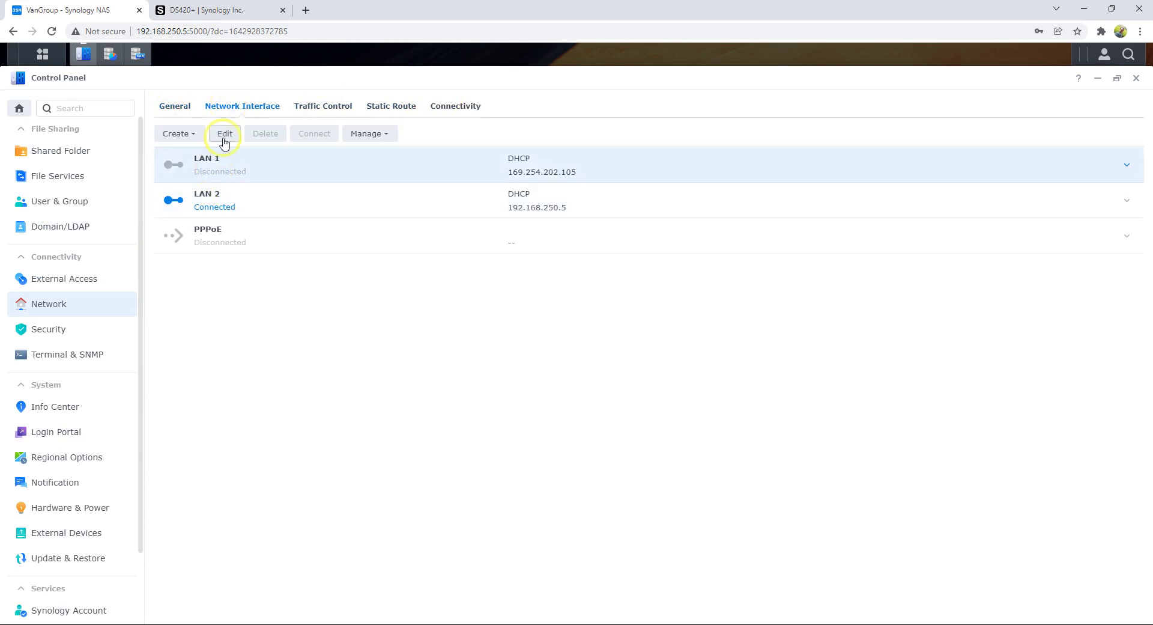
# - View LAN 1's IPv4, IPv6 and 802.1X settings, cancel, and return to General
pyautogui.click(224, 135)
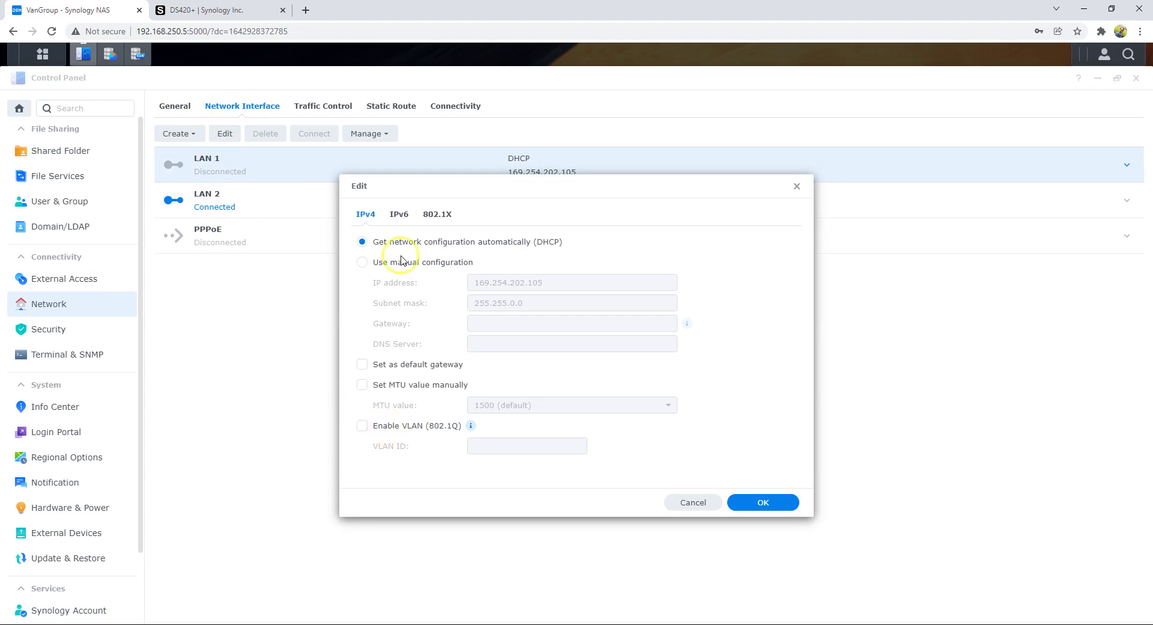
pyautogui.click(401, 215)
pyautogui.click(432, 215)
pyautogui.click(365, 215)
pyautogui.click(706, 501)
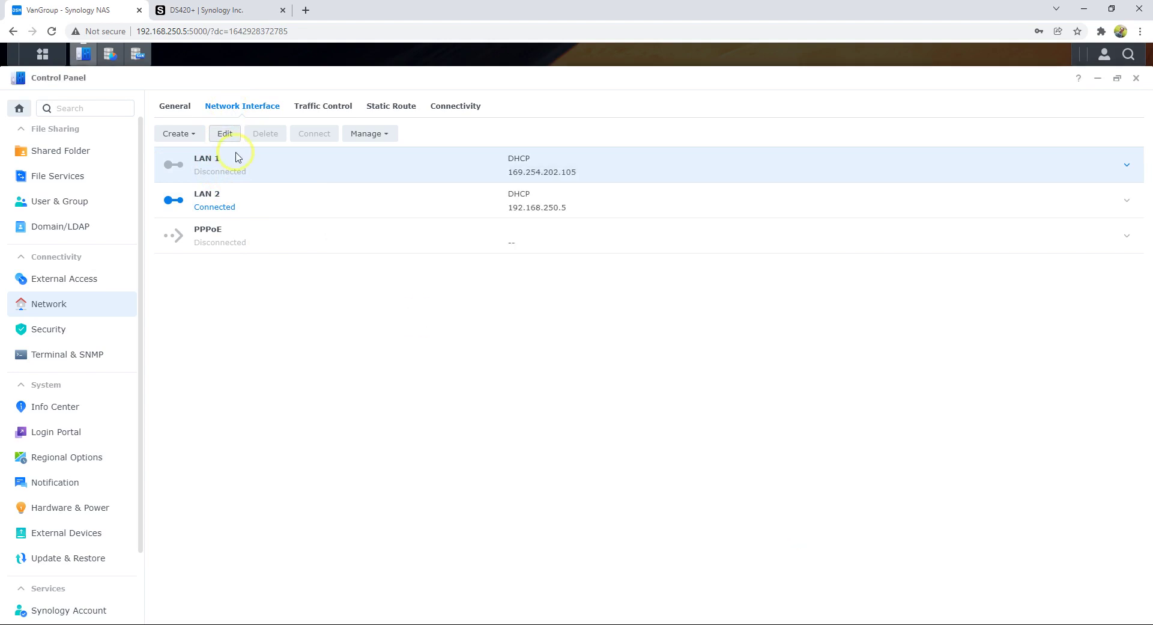
pyautogui.click(185, 114)
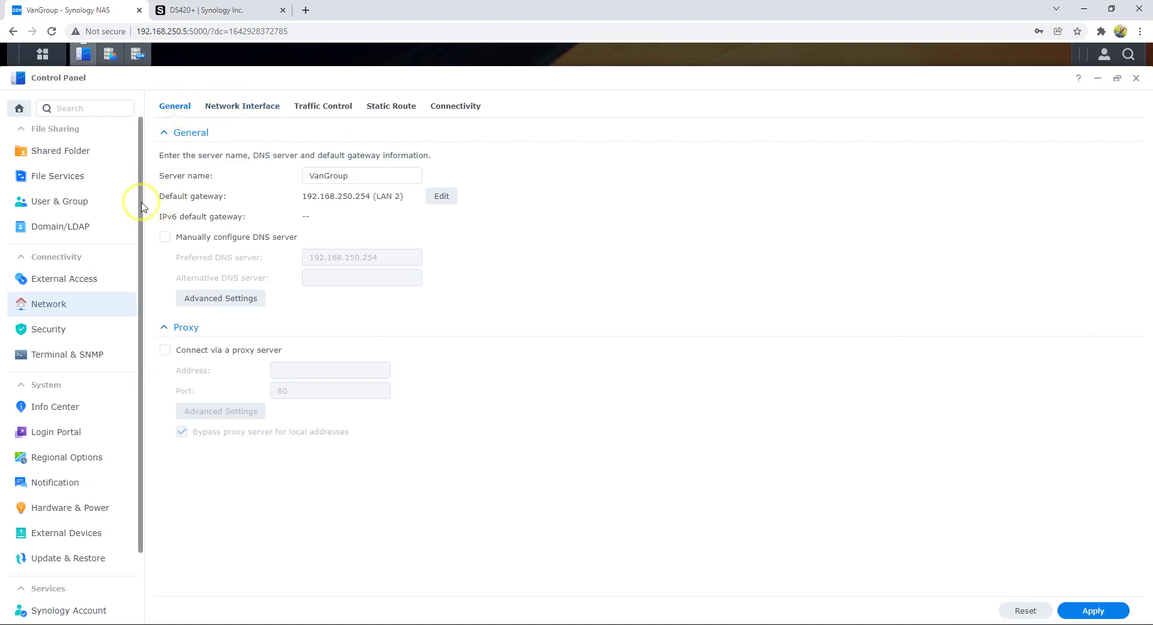
# - Browse User & Group, File Services and Shared Folder, ending on Update & Restore
pyautogui.moveTo(142, 201); pyautogui.dragTo(142, 329)
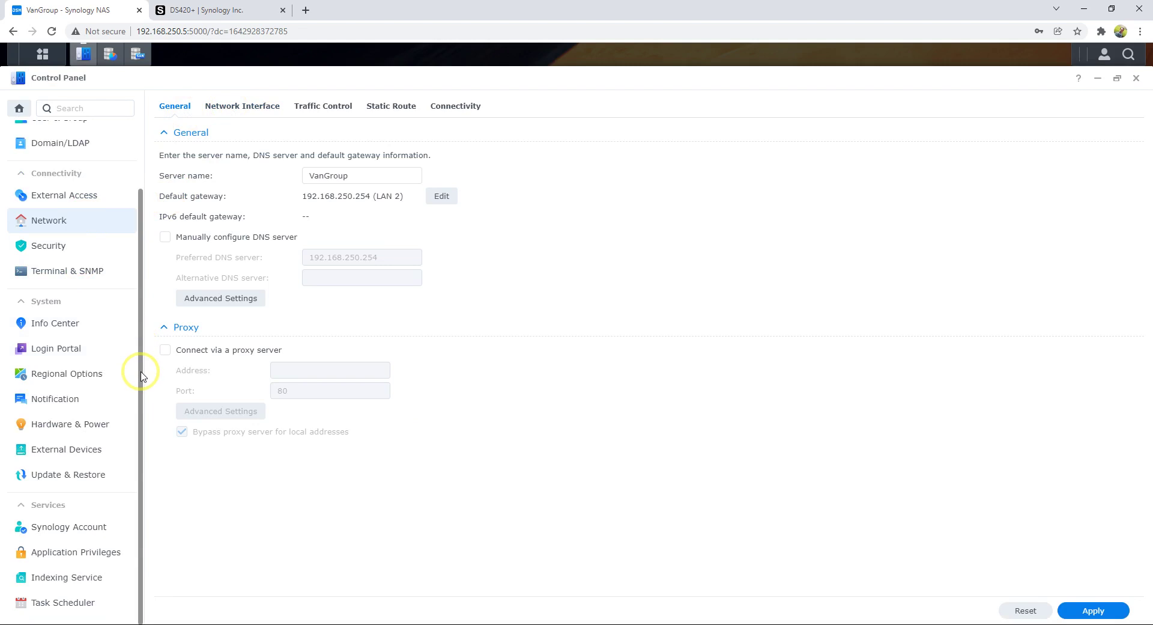
pyautogui.scroll(2, 141, 371)
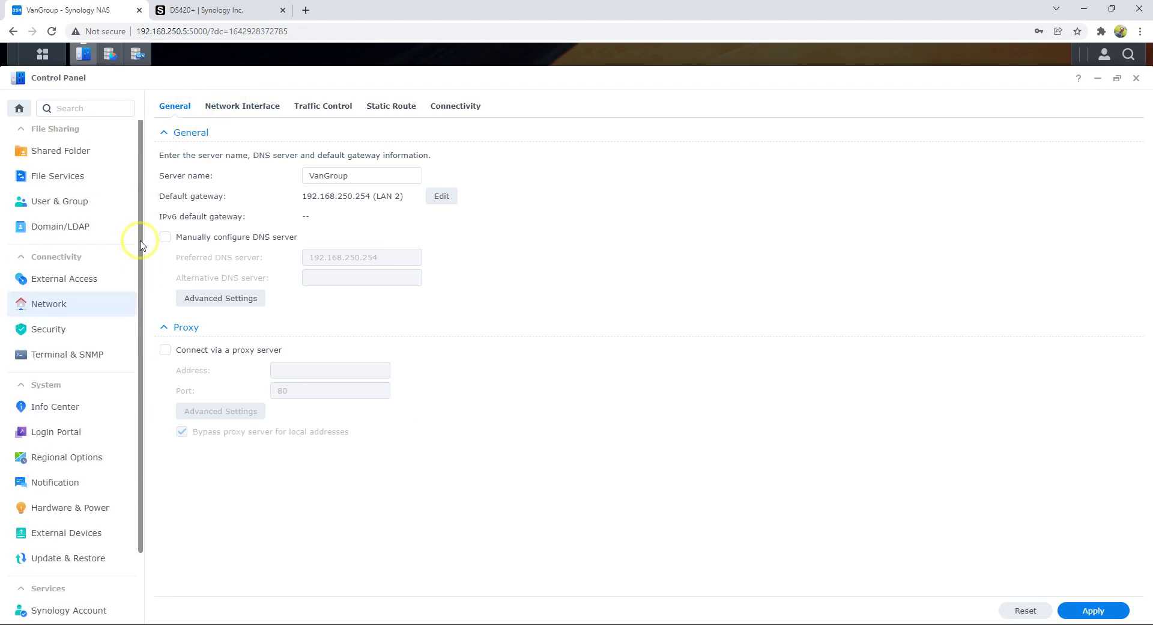
pyautogui.click(82, 204)
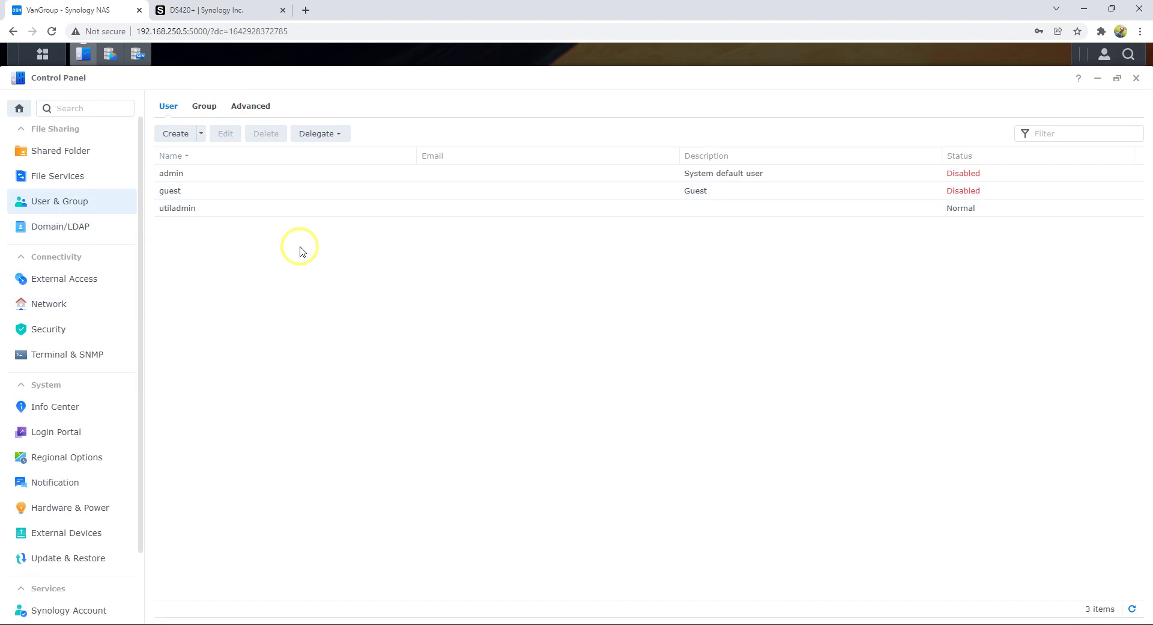
pyautogui.click(71, 183)
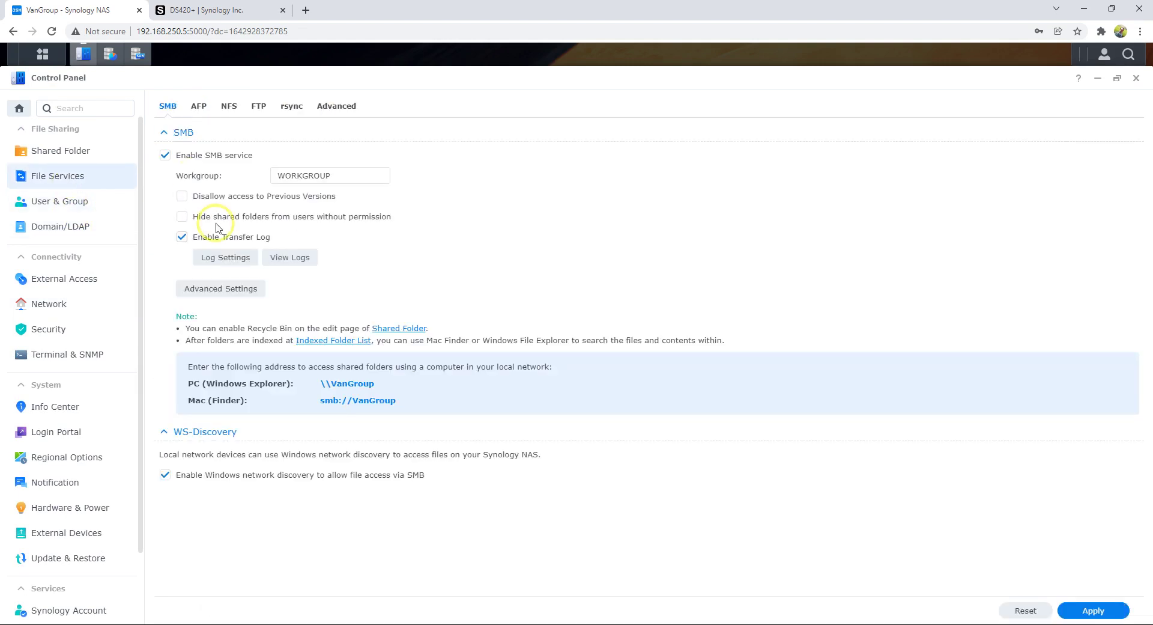
pyautogui.click(46, 150)
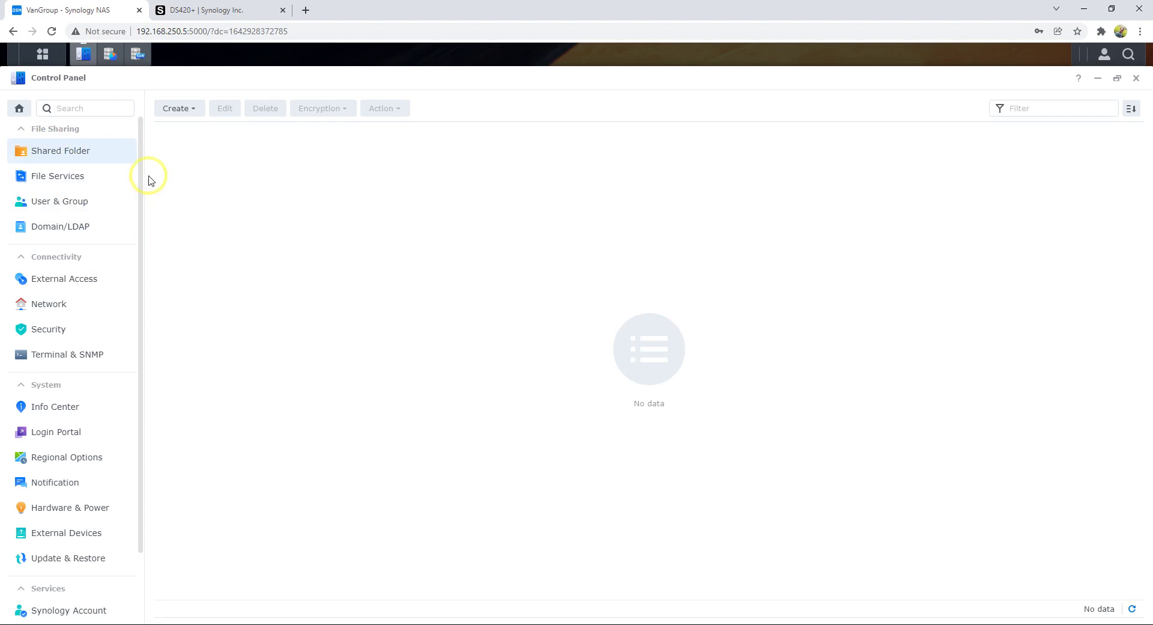
pyautogui.moveTo(141, 173); pyautogui.dragTo(152, 260)
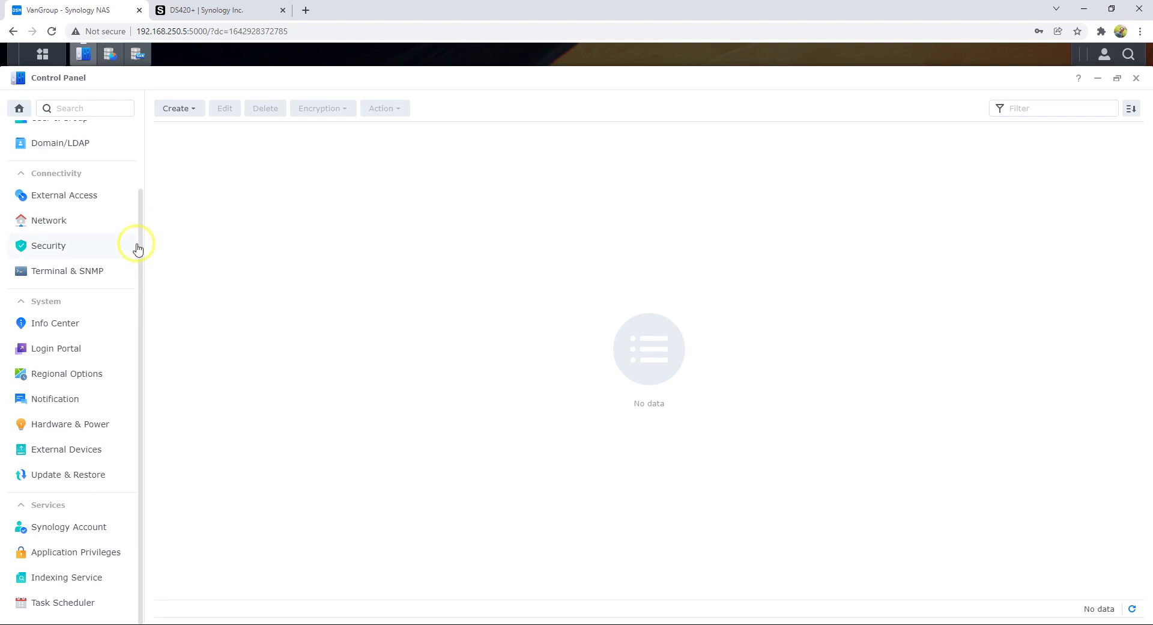
pyautogui.click(103, 478)
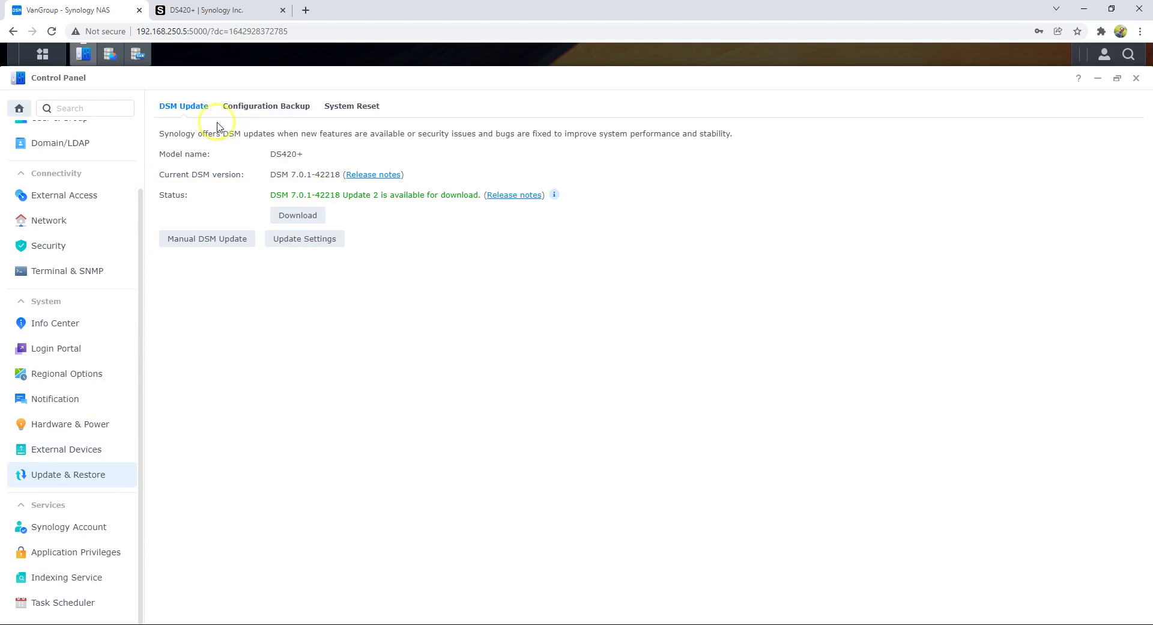
pyautogui.scroll(2, 55, 500)
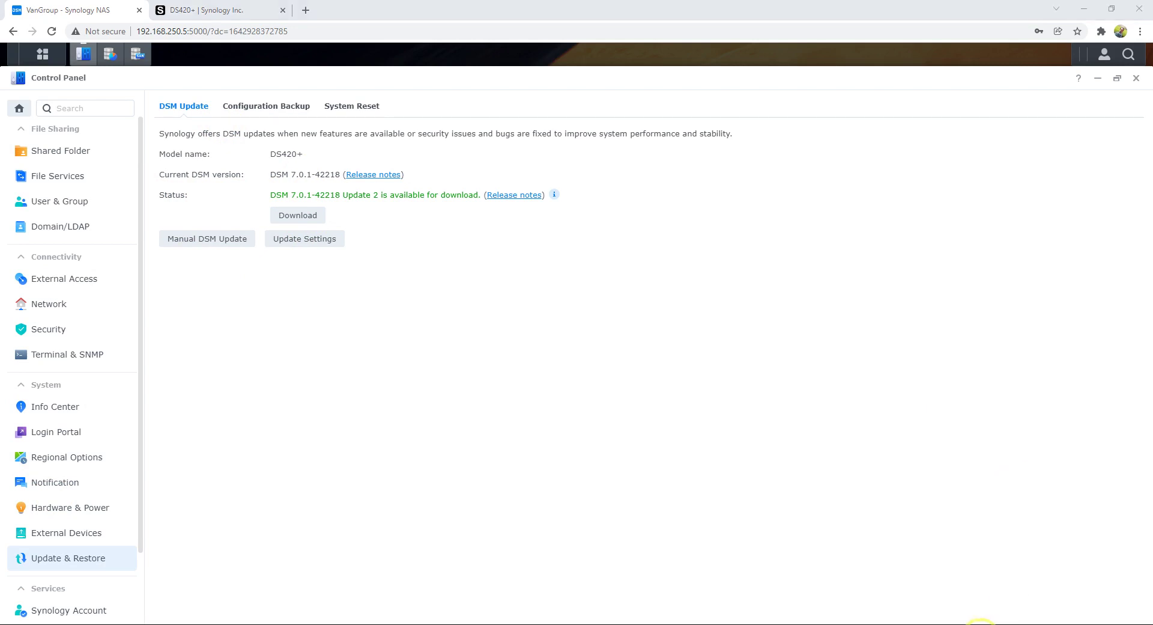
pyautogui.click(982, 624)
pyautogui.click(988, 609)
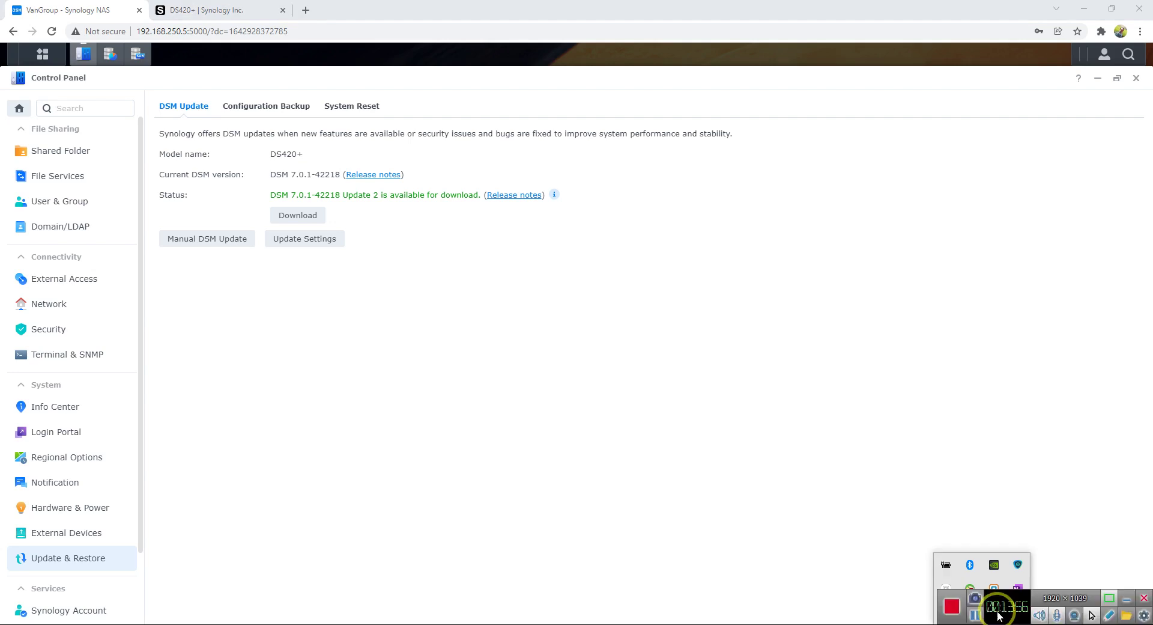